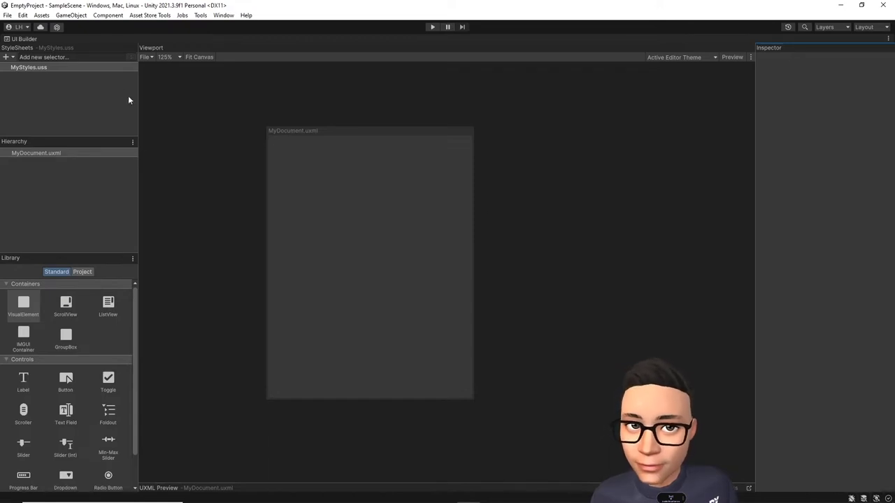
- Enter the selectors *, VisualElement, .red and #my-element in MyStyles.uss, one after another
click(70, 56)
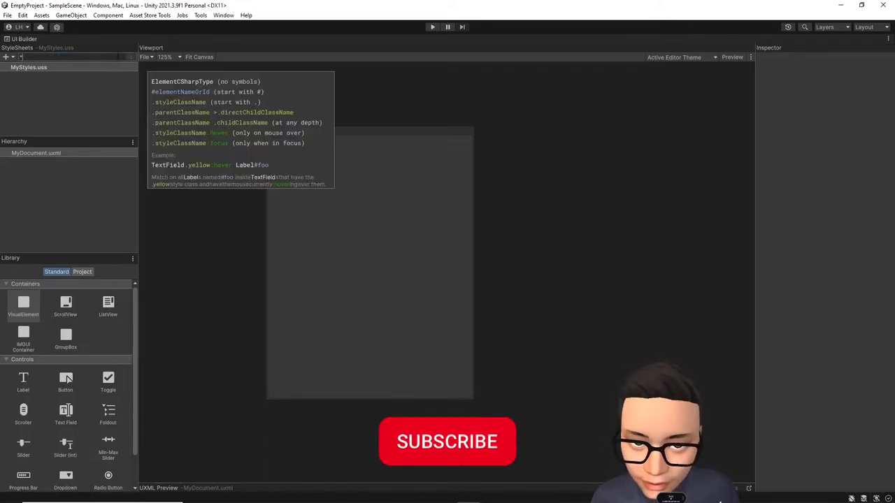
key(Return)
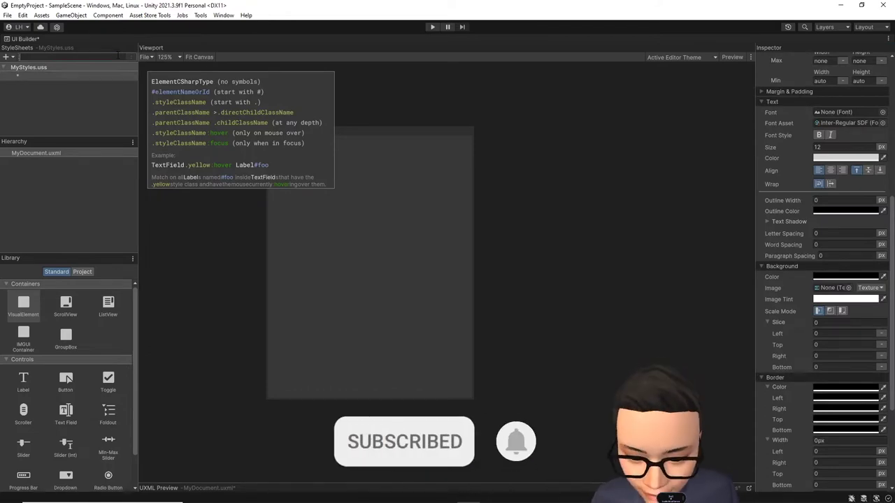
text(Visual)
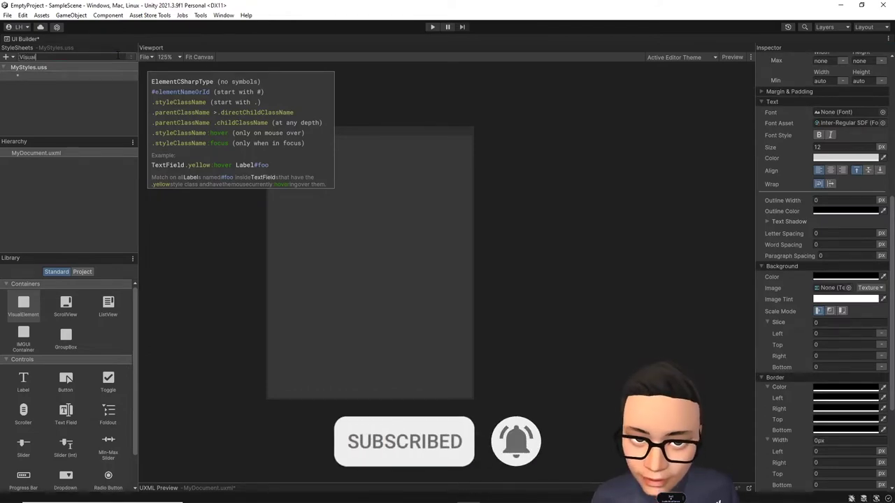
text(Element)
key(Return)
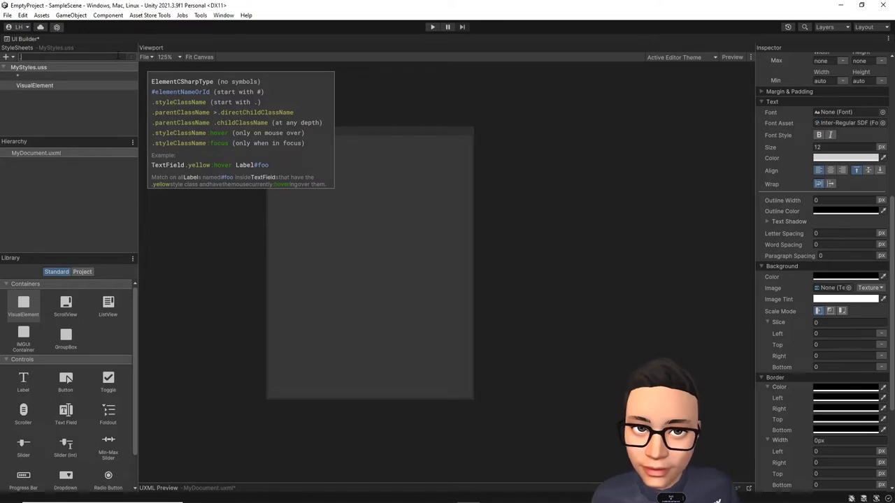
text(.red)
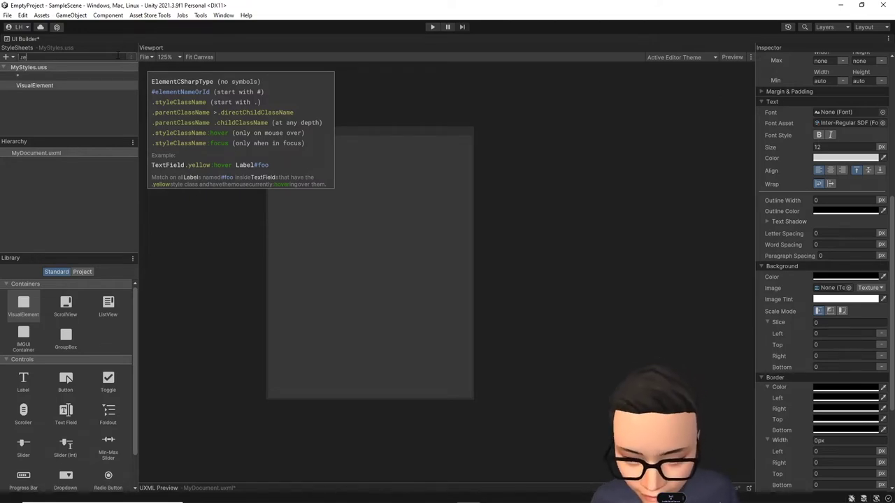
key(Return)
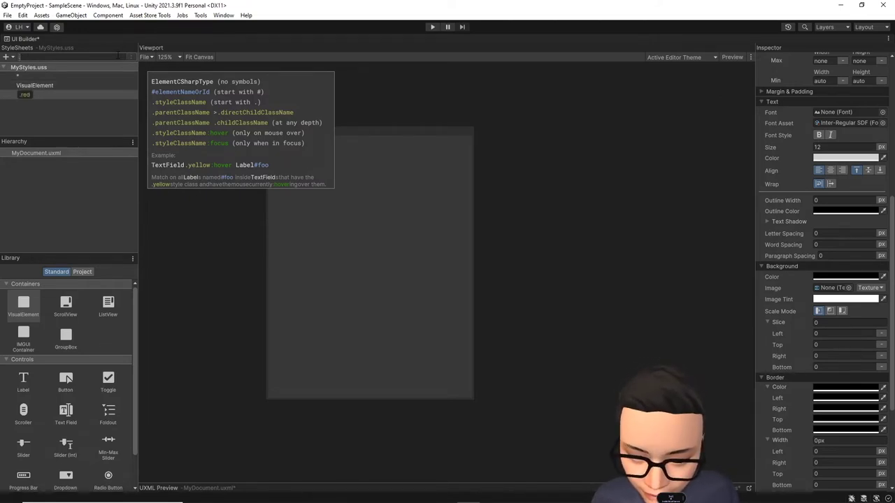
text(#my)
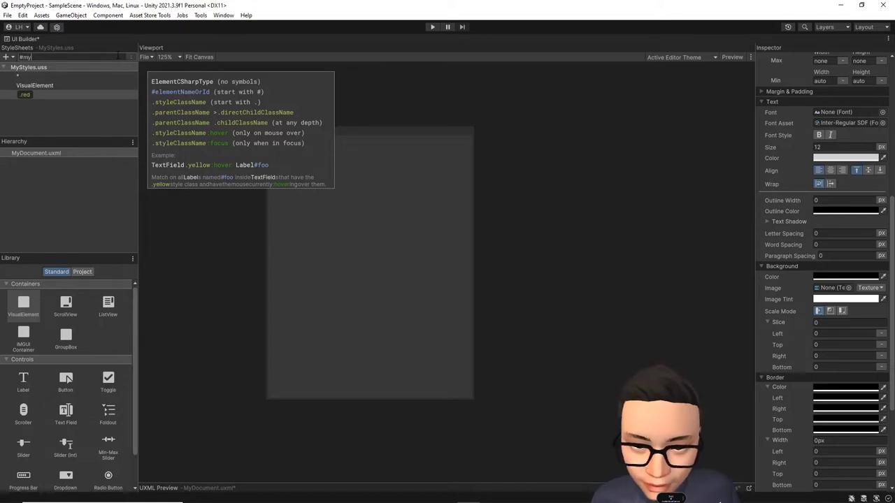
text(-element)
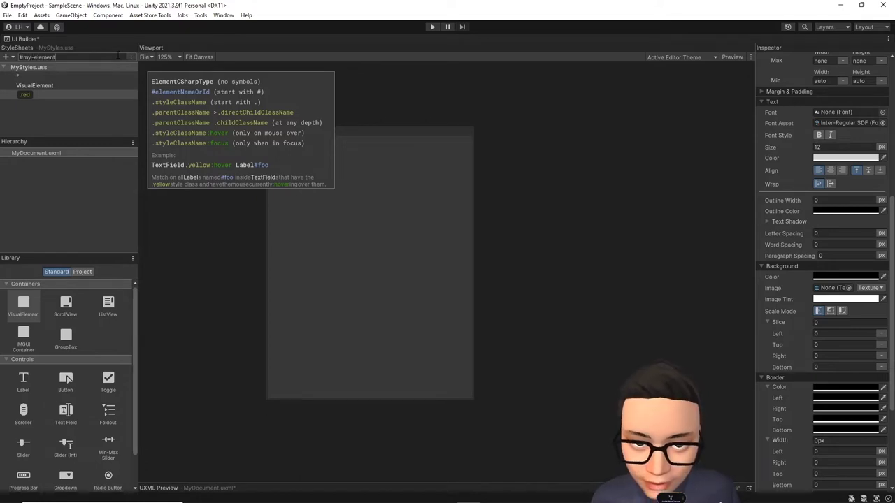
key(Return)
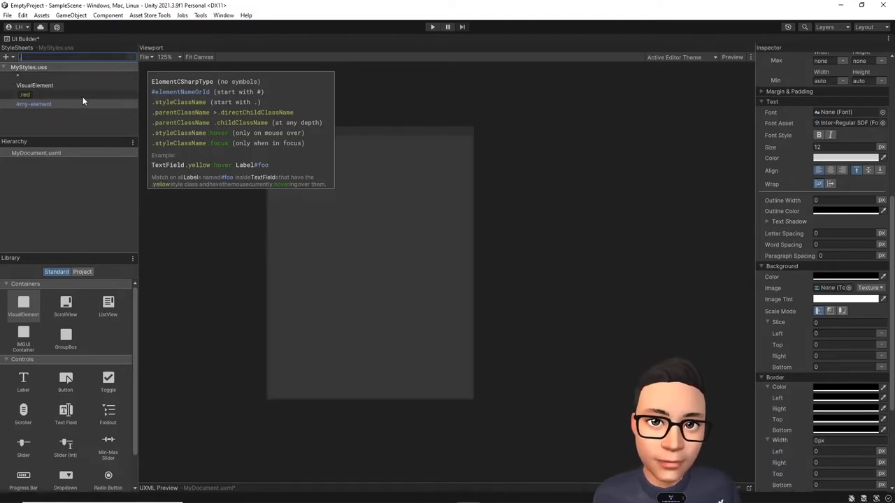
click(83, 105)
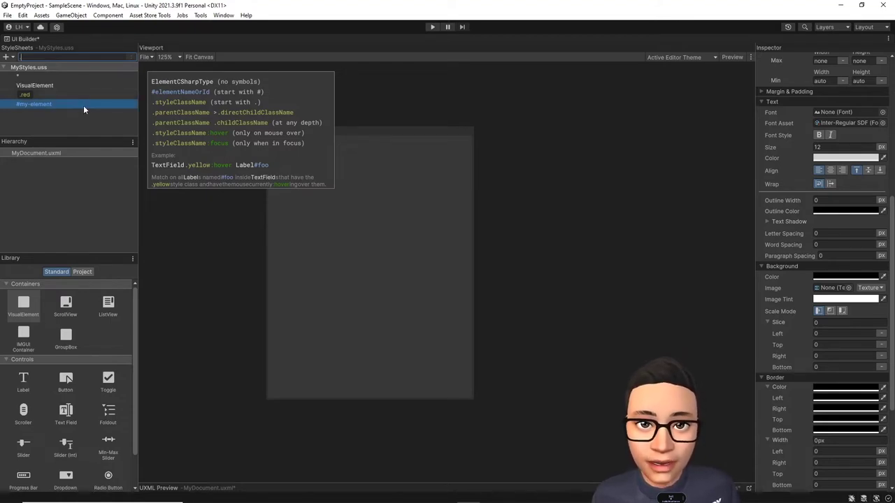
click(221, 196)
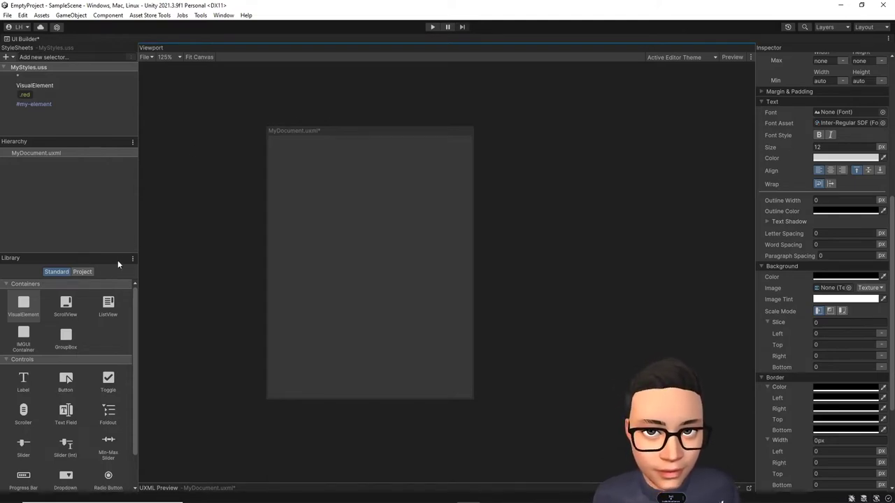
- Add a VisualElement to the Hierarchy and rename it to my-element
drag(31, 318, 47, 194)
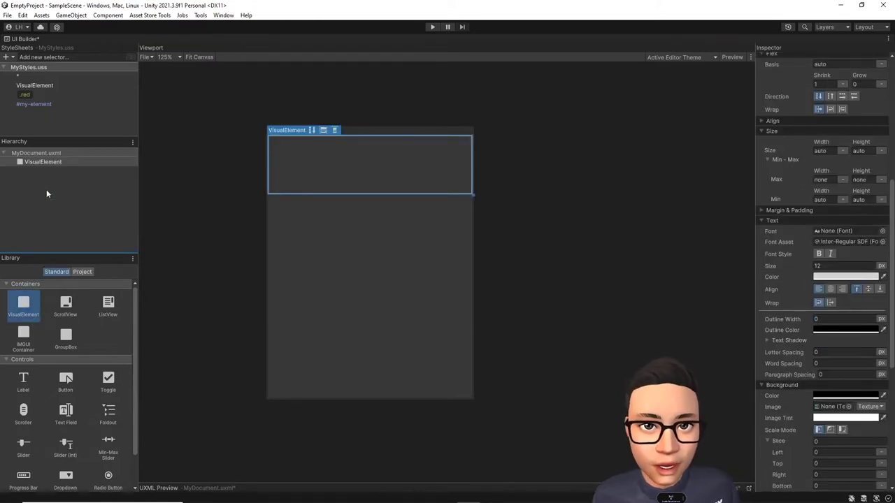
click(113, 163)
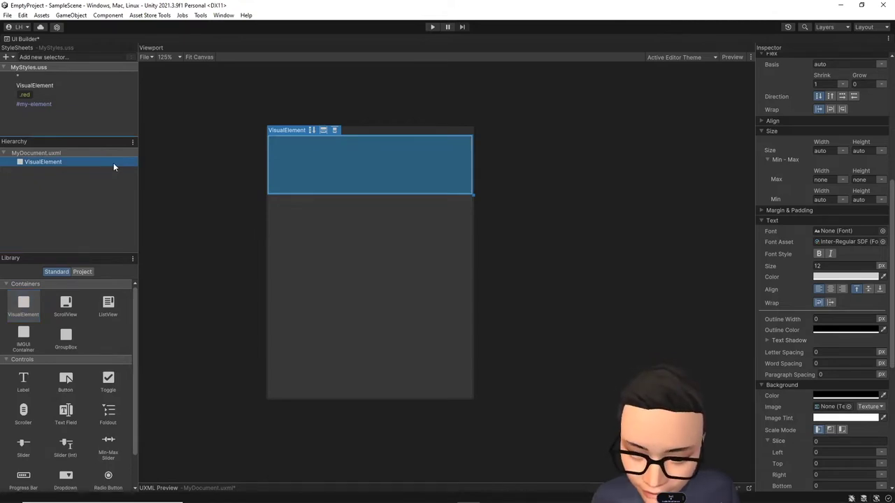
right_click(114, 162)
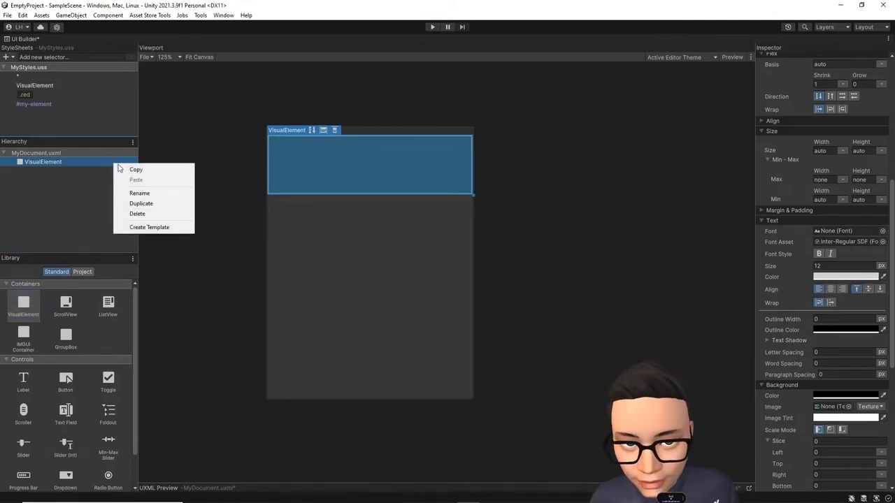
click(140, 193)
text(my)
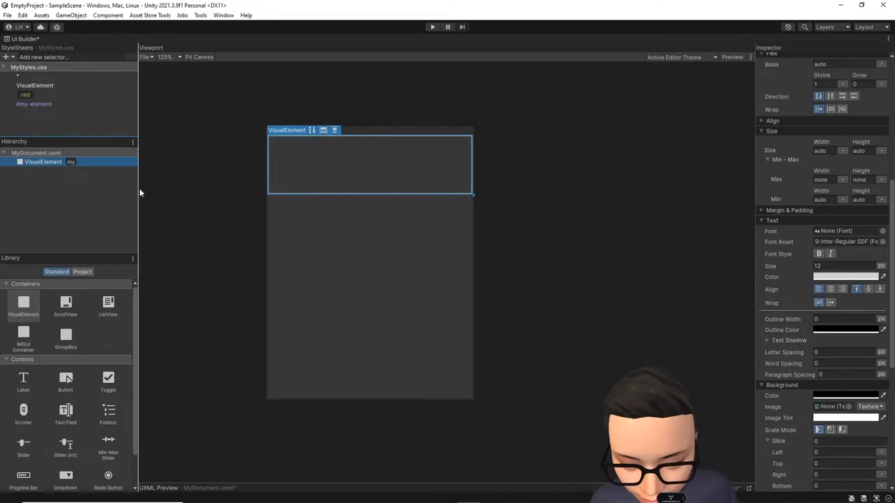
text(-element)
key(Return)
- Apply the .red class to my-element by dragging the .red selector onto it
right_click(131, 162)
click(179, 128)
click(28, 96)
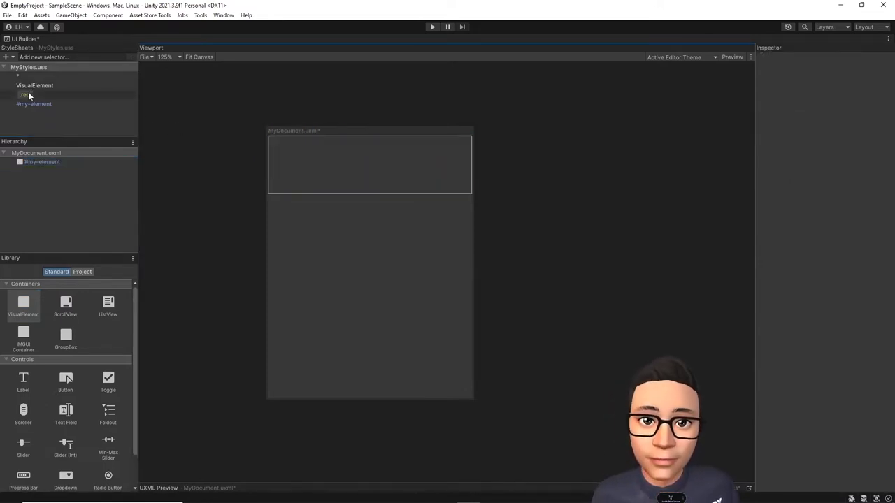
drag(28, 96, 65, 161)
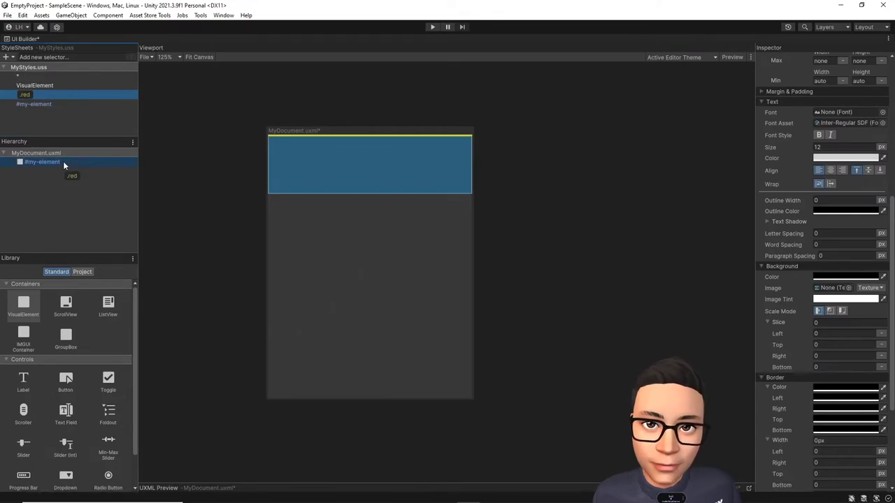
click(62, 162)
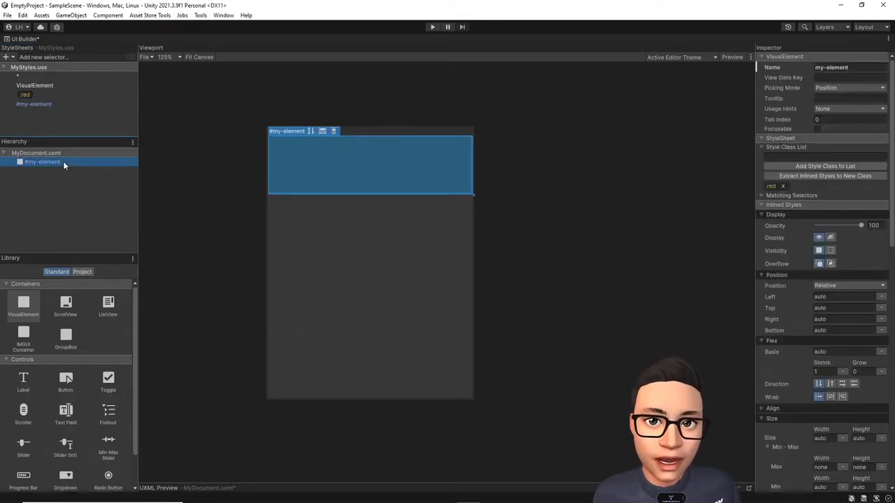
click(174, 141)
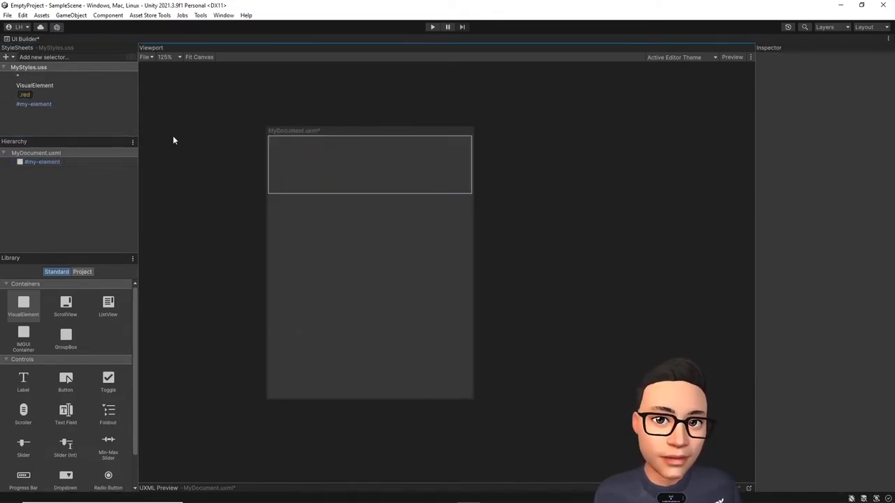
- Select my-element and review its Matching Selectors in the Inspector
click(98, 159)
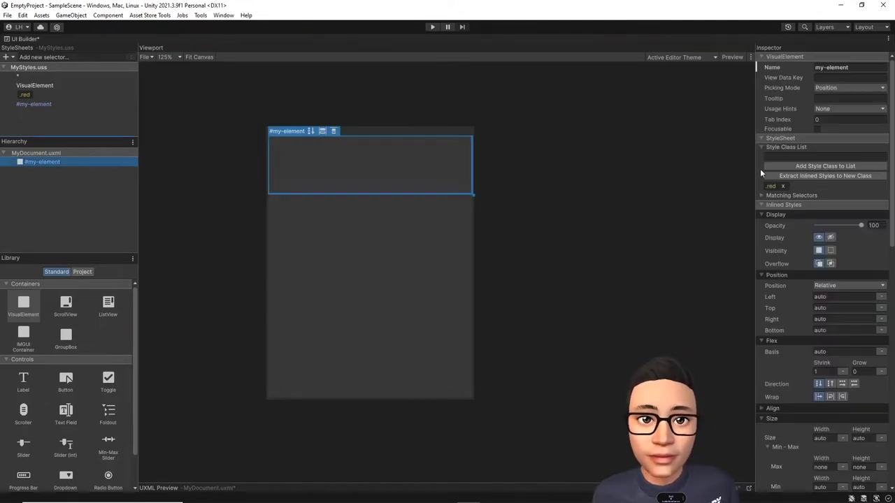
click(761, 195)
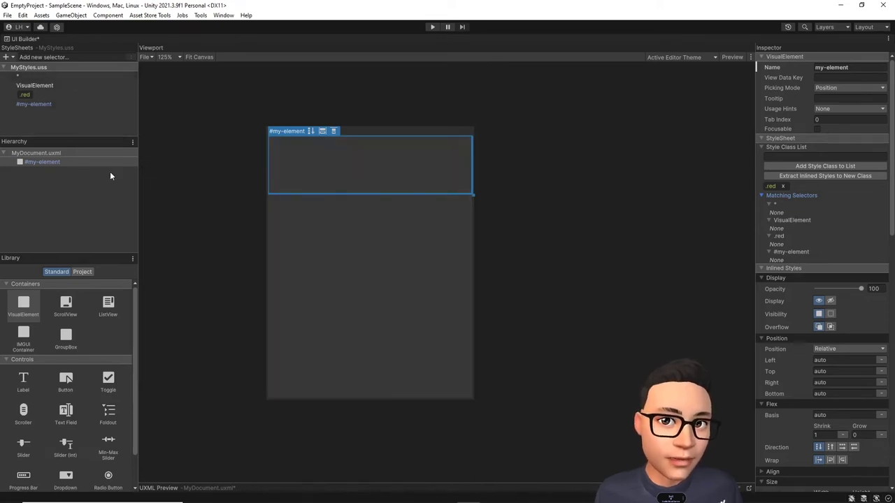
click(122, 160)
scroll(843, 268, down, 3)
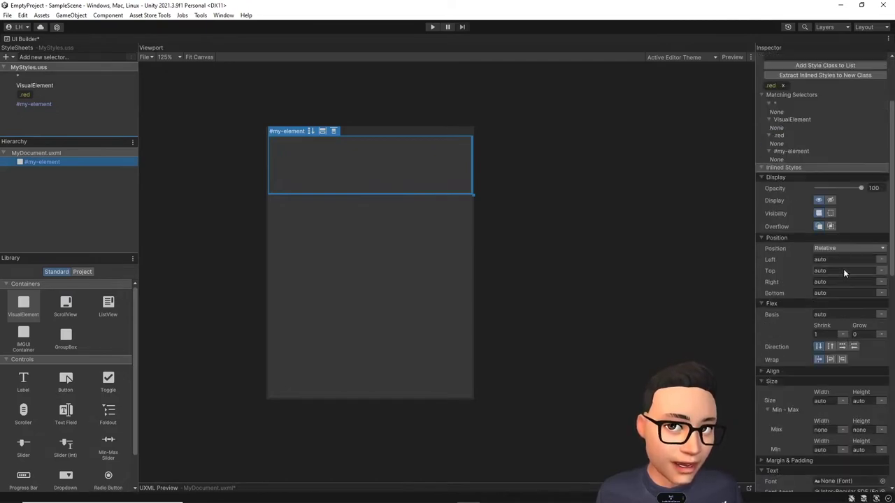
scroll(843, 268, down, 2)
- Set my-element's Width and Height to 300 px
click(831, 376)
text(300)
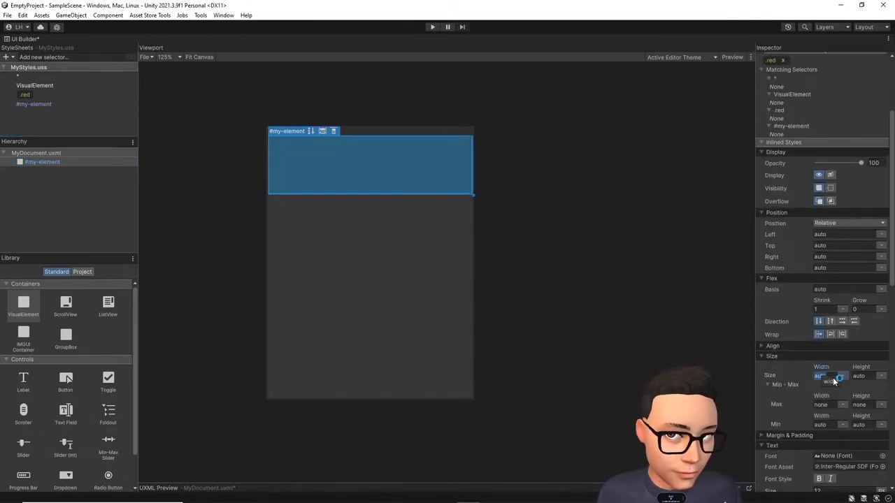
key(Return)
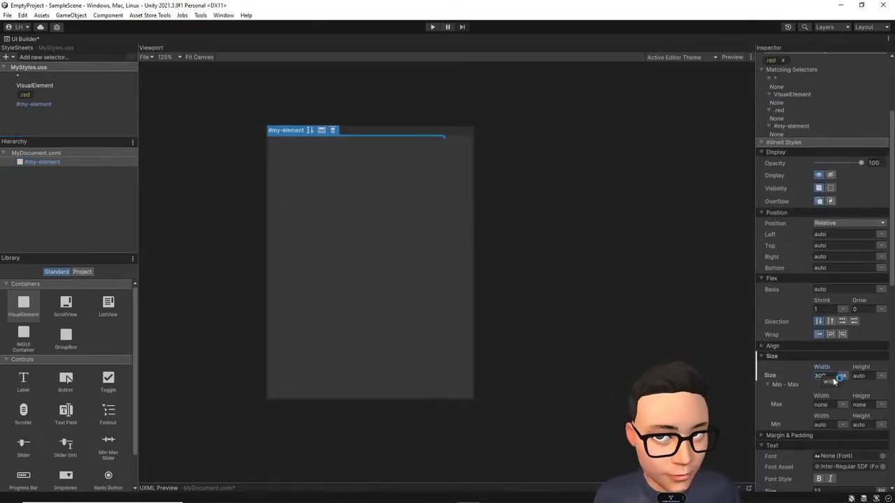
click(861, 376)
text(300)
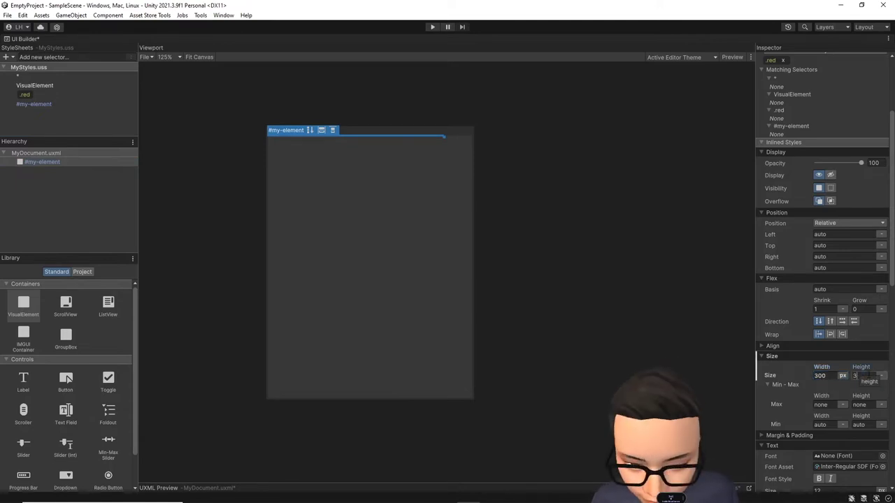
key(Return)
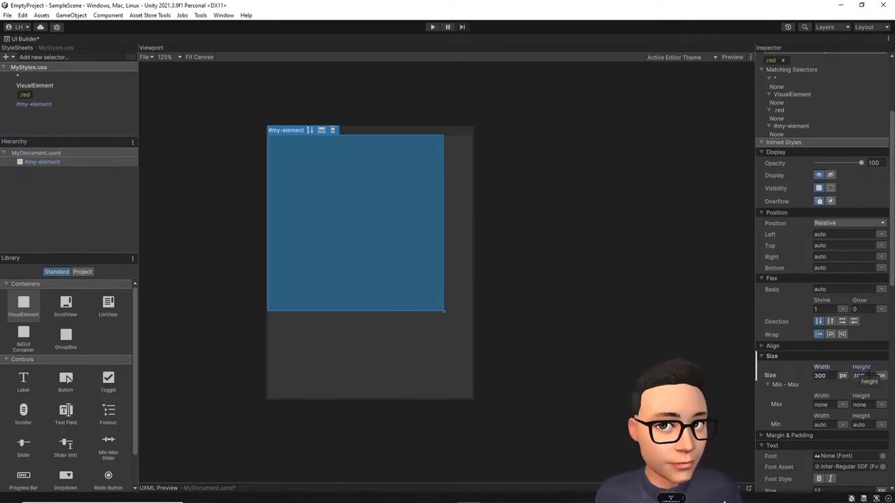
click(662, 291)
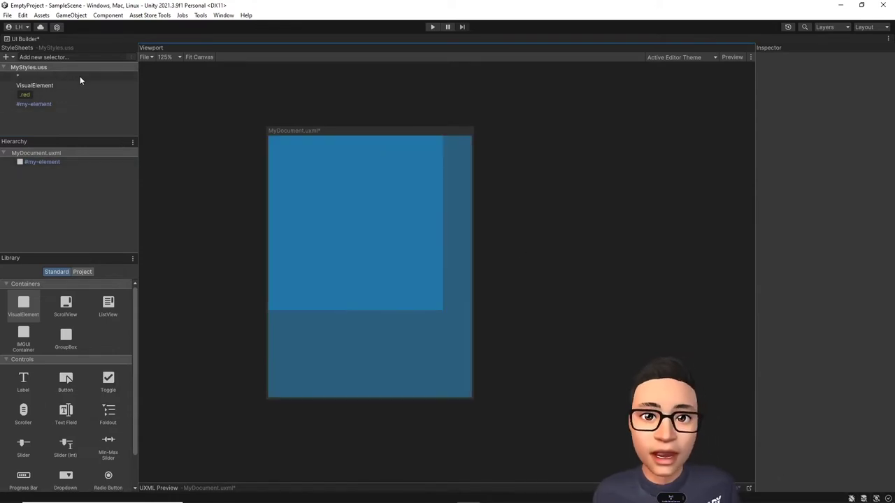
- Select the universal * selector to view its properties in the Inspector
click(79, 77)
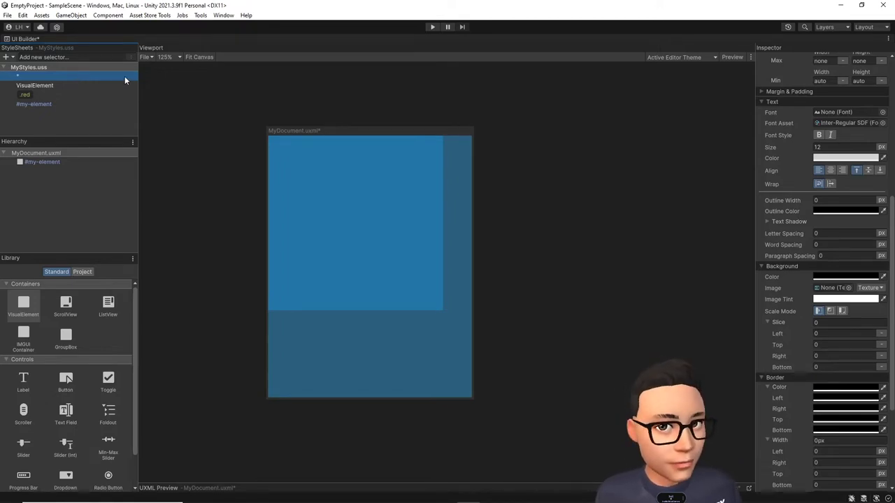
scroll(868, 252, down, 3)
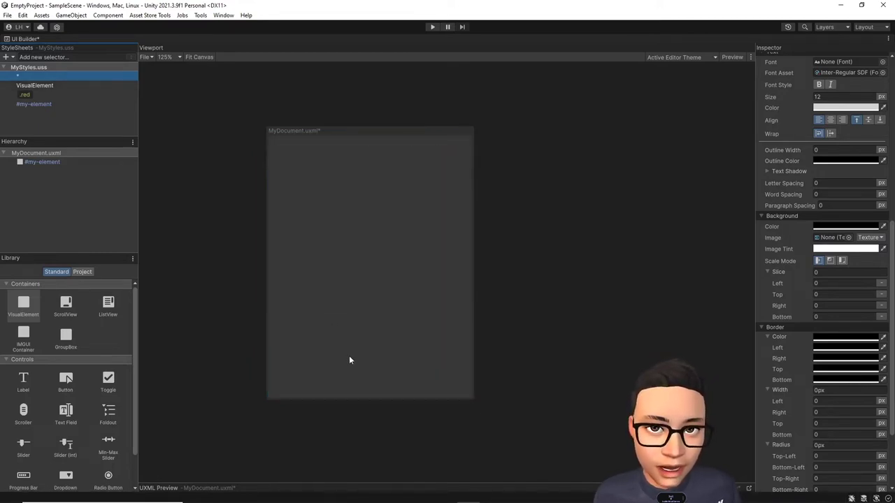
click(338, 201)
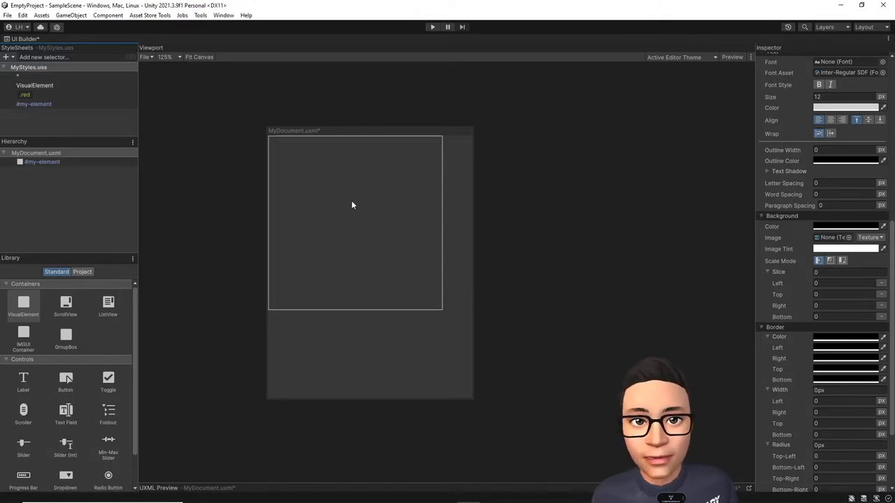
click(96, 75)
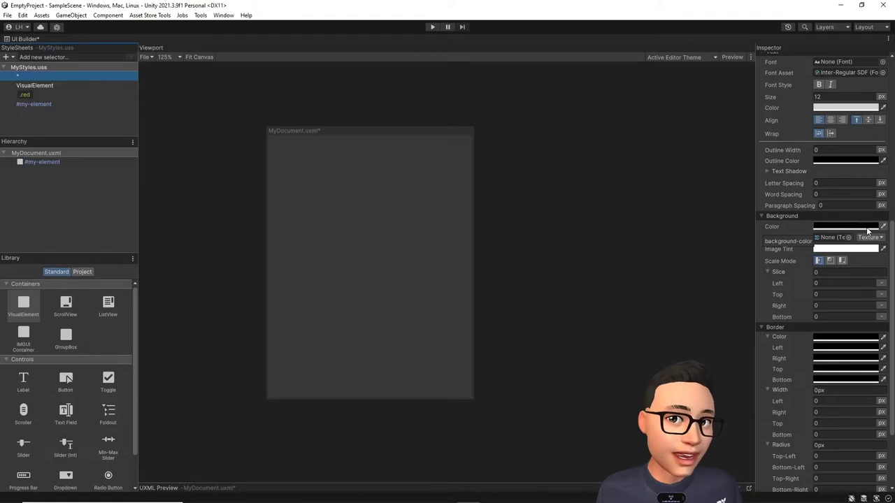
- Give the * selector a black background and the VisualElement selector blue 0041FF
click(869, 229)
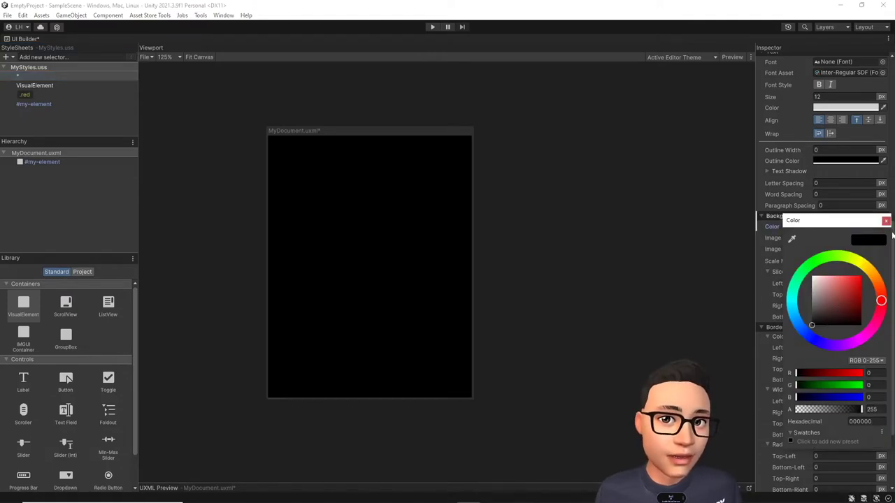
click(886, 221)
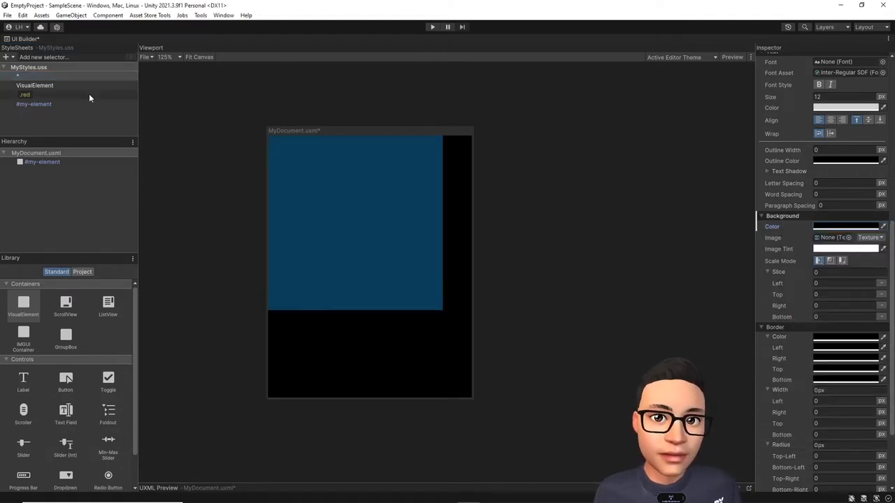
click(91, 86)
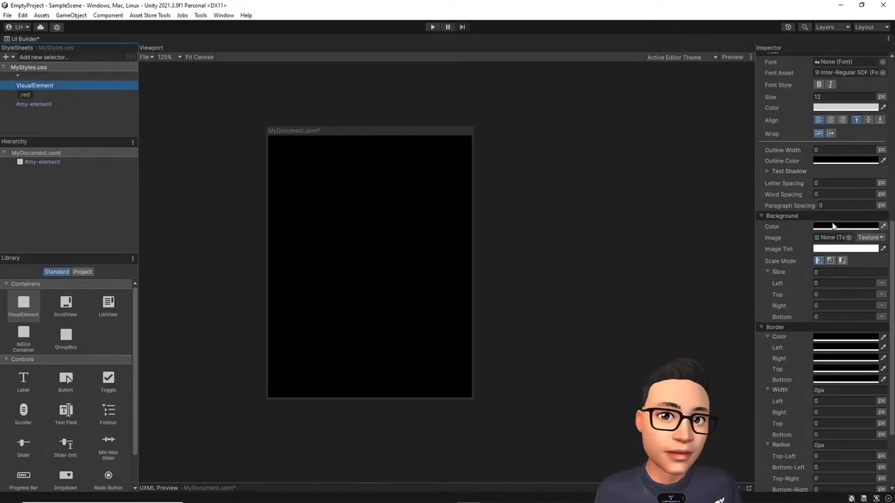
click(836, 227)
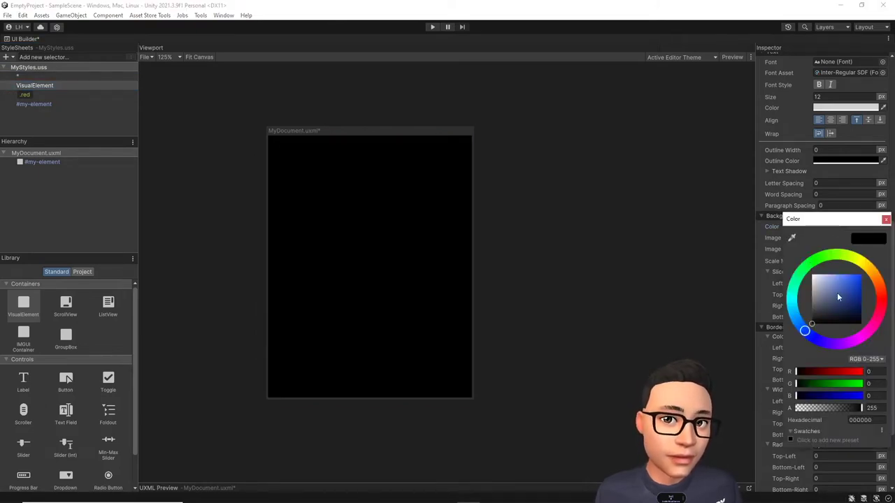
drag(838, 297, 879, 254)
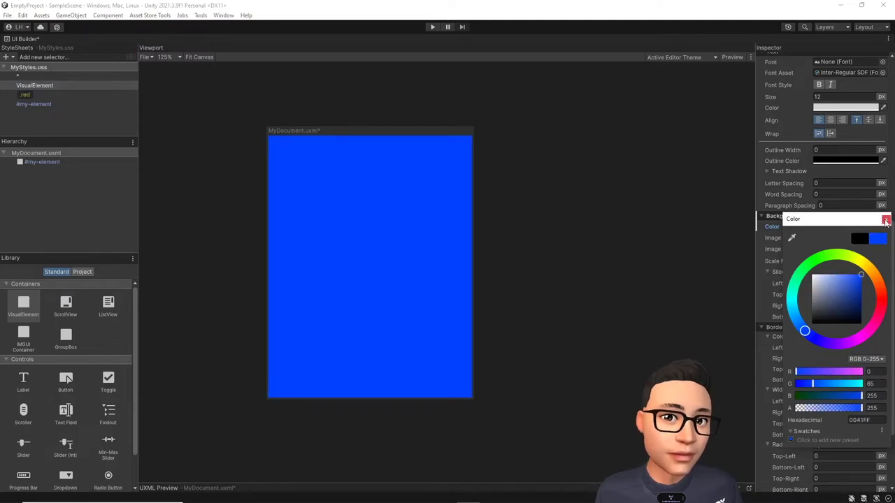
click(885, 220)
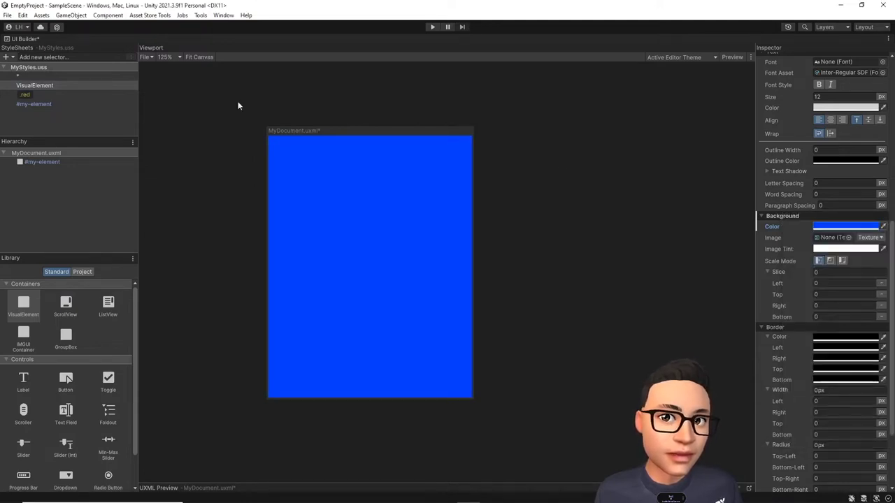
- Set the .red selector background to red FF0500 and #my-element to green 00FF2F
click(54, 96)
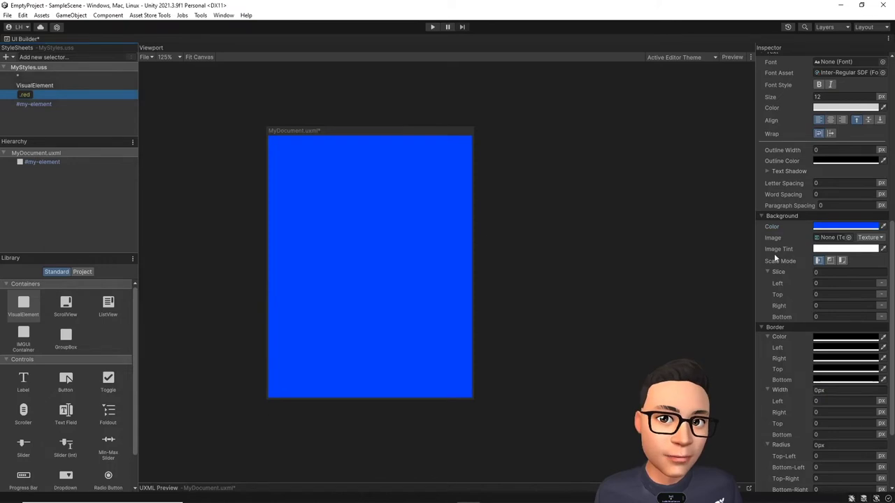
click(842, 225)
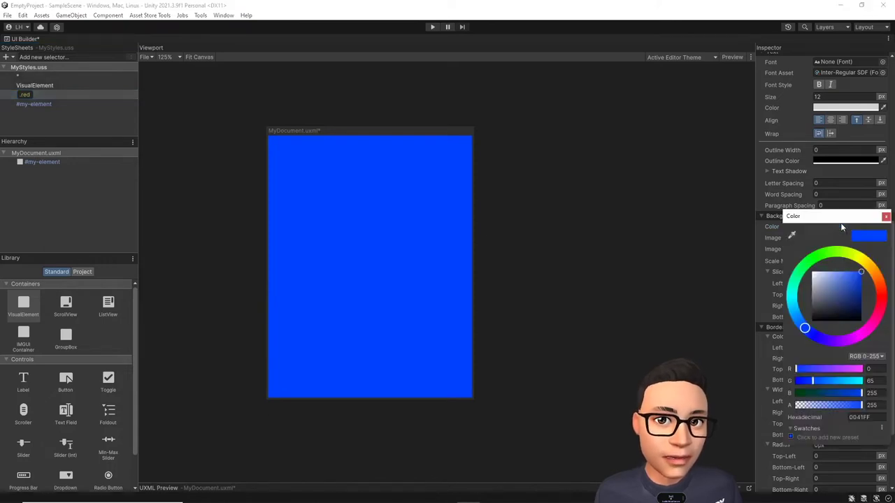
click(883, 298)
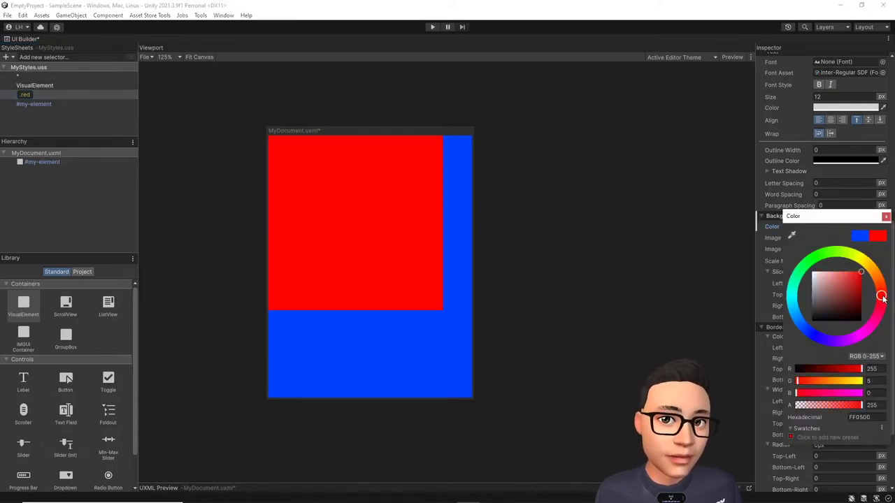
click(886, 219)
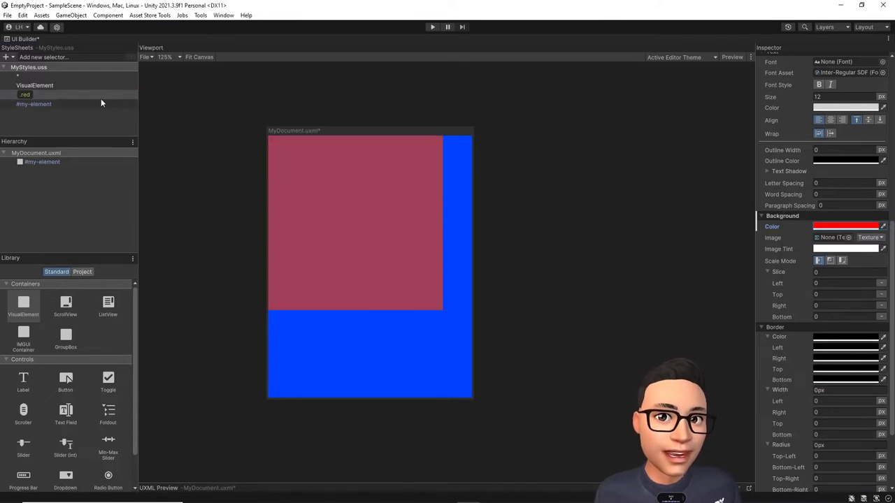
click(41, 104)
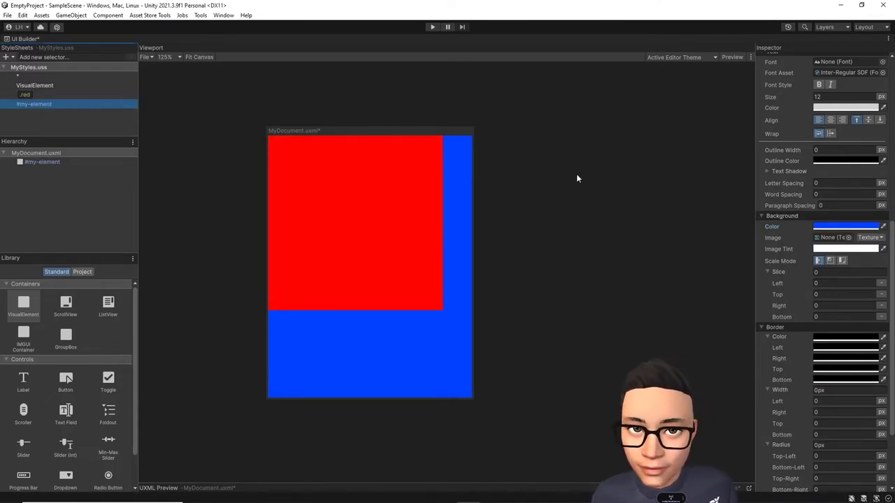
click(849, 228)
click(801, 271)
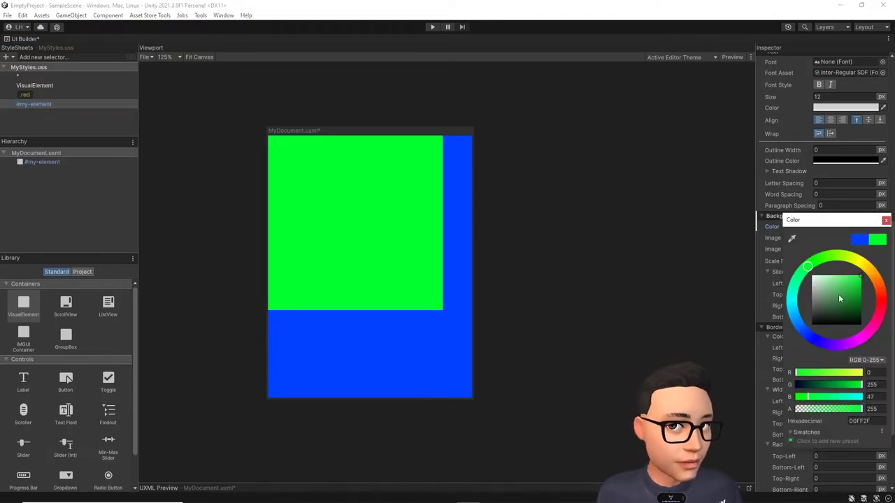
click(886, 221)
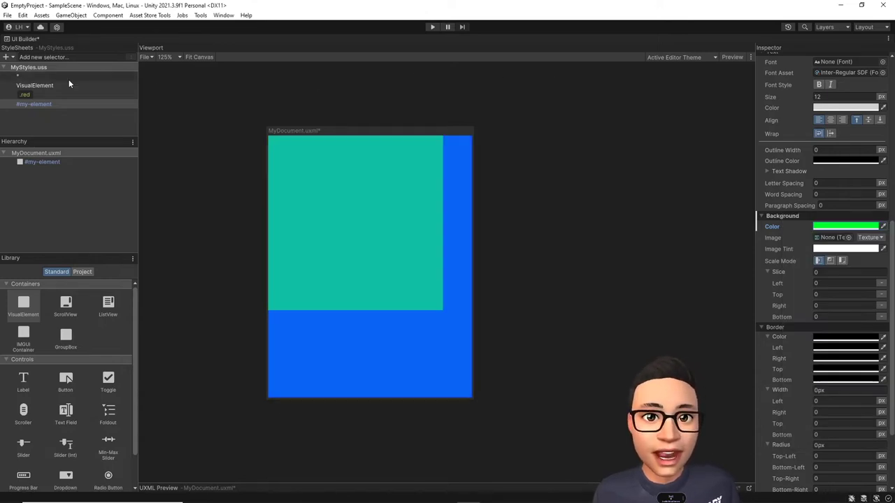
- Compare the *, VisualElement, .red and #my-element background colours, then select the my-element square
click(63, 87)
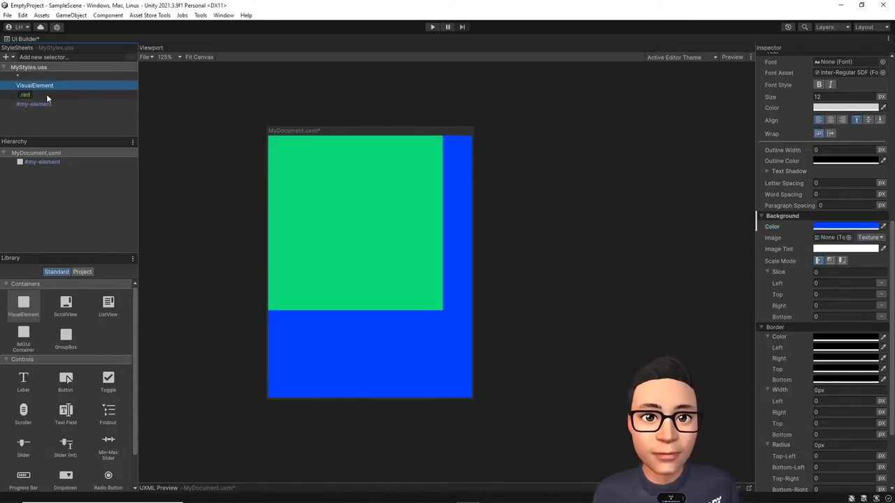
click(43, 95)
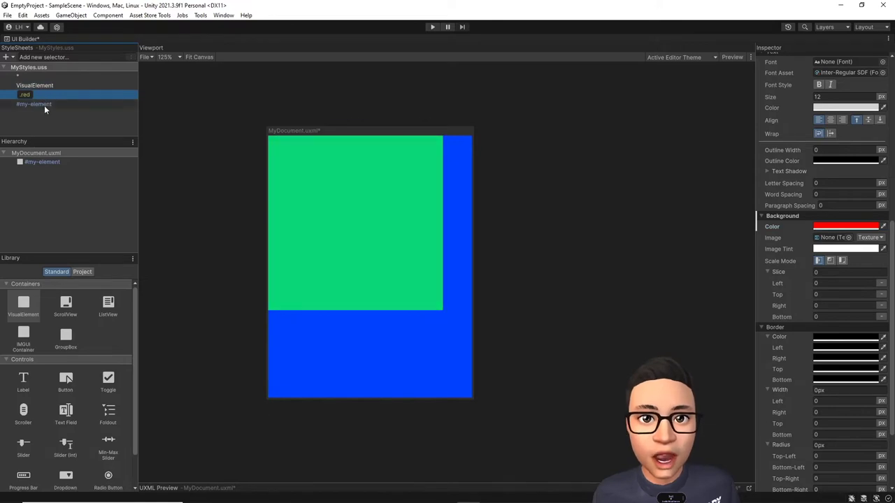
click(44, 105)
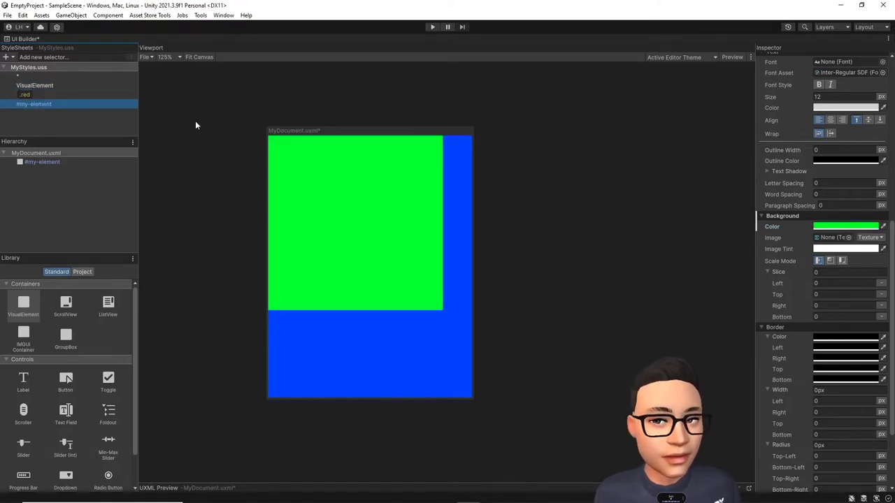
key(Up)
key(Up)
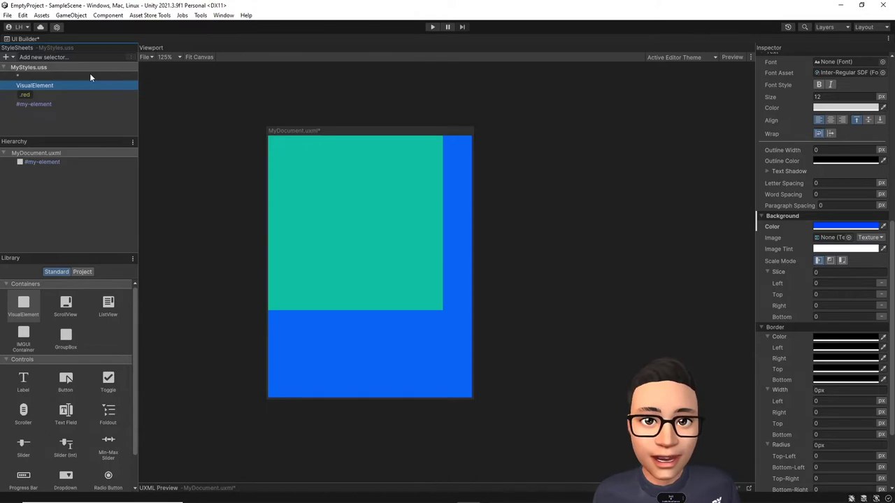
click(90, 73)
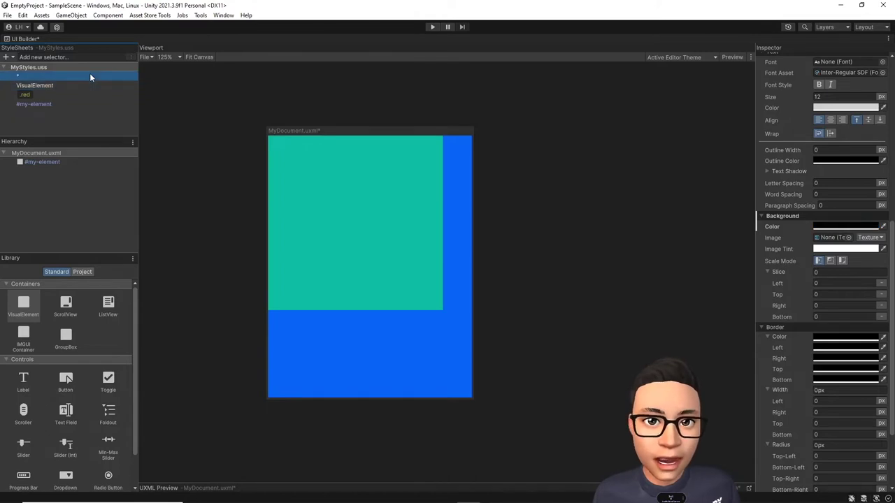
click(50, 96)
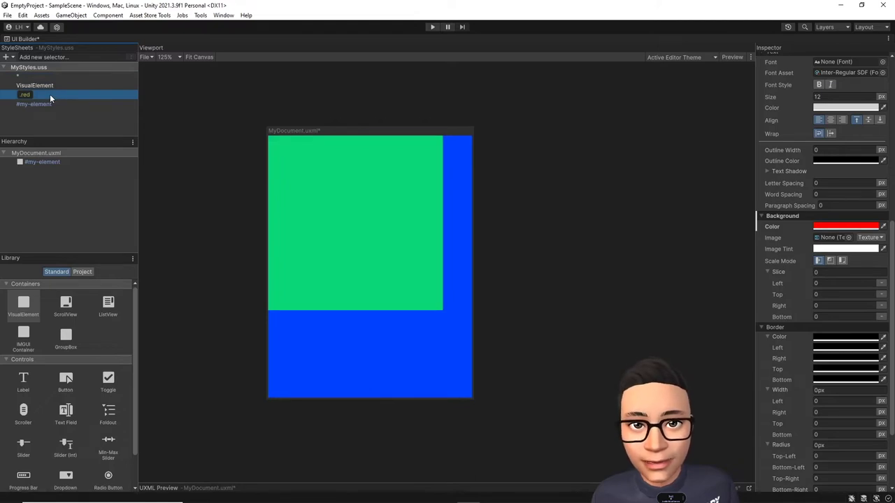
click(61, 85)
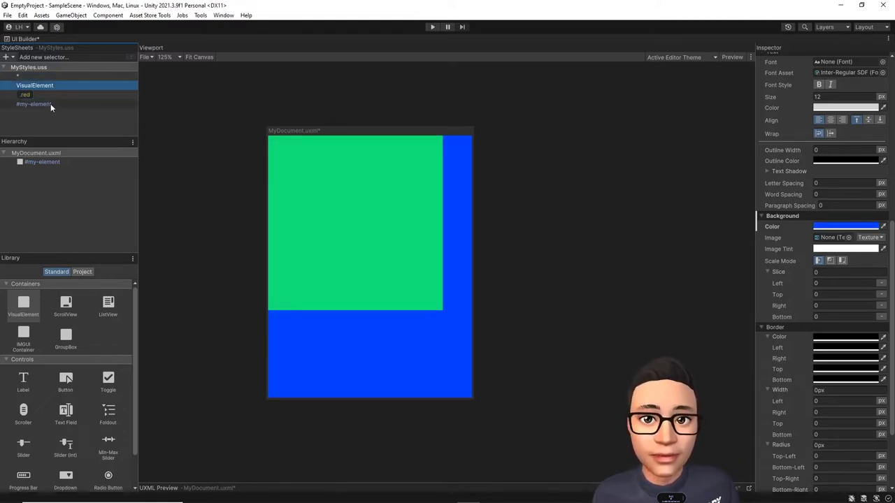
click(50, 104)
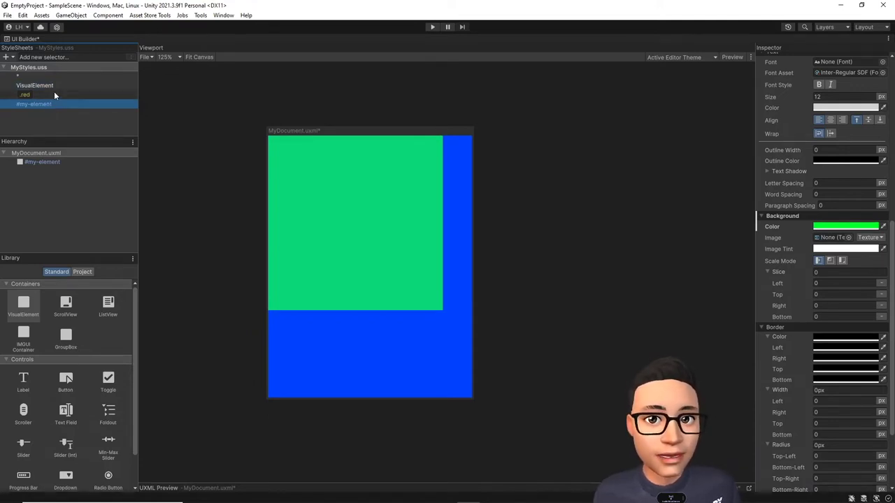
click(55, 93)
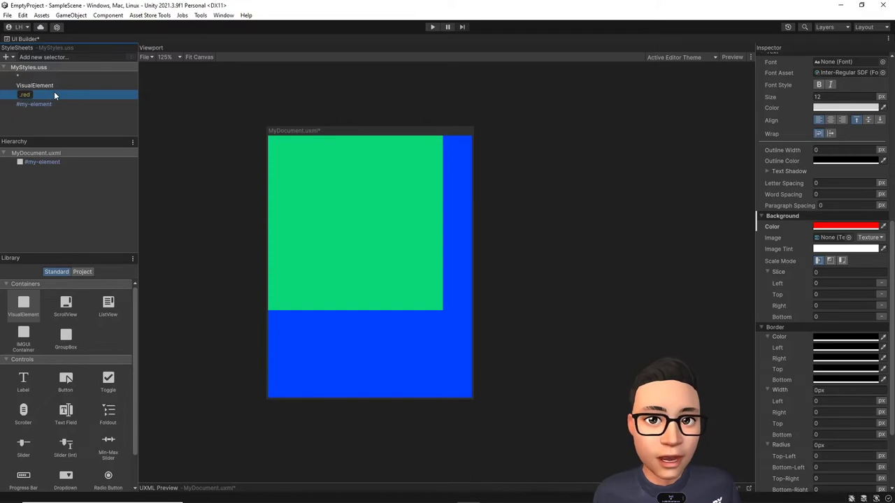
click(54, 102)
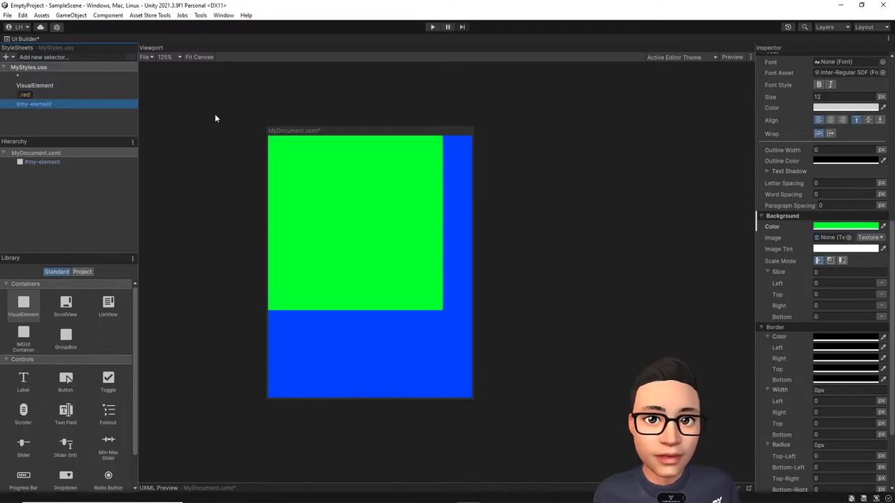
click(356, 210)
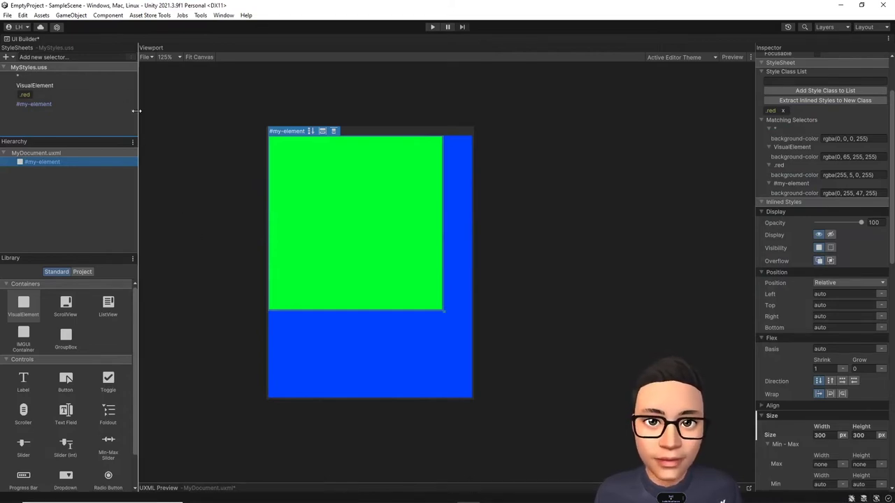
- Create a combined VisualElement#my-element selector and select it for editing
click(42, 56)
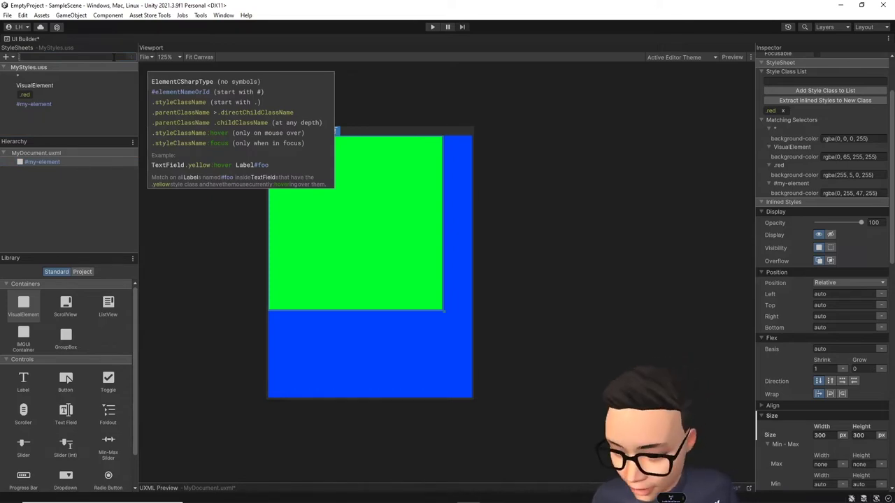
text(VisualElement)
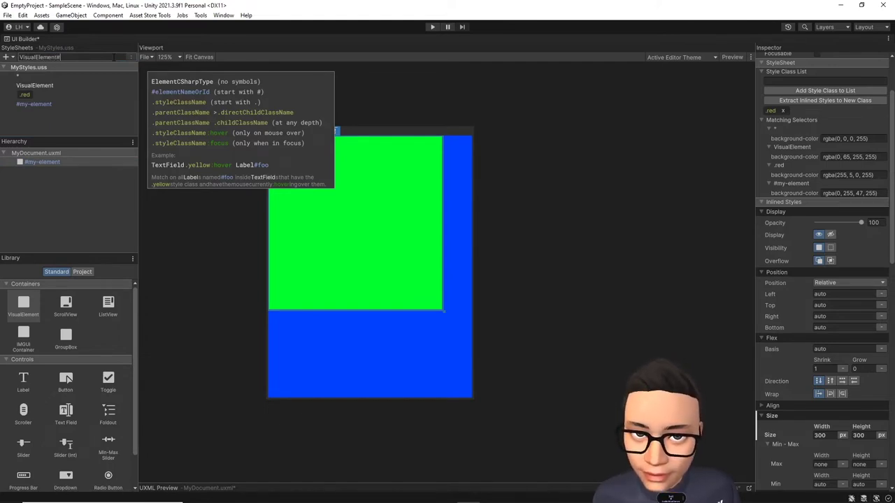
text(#my)
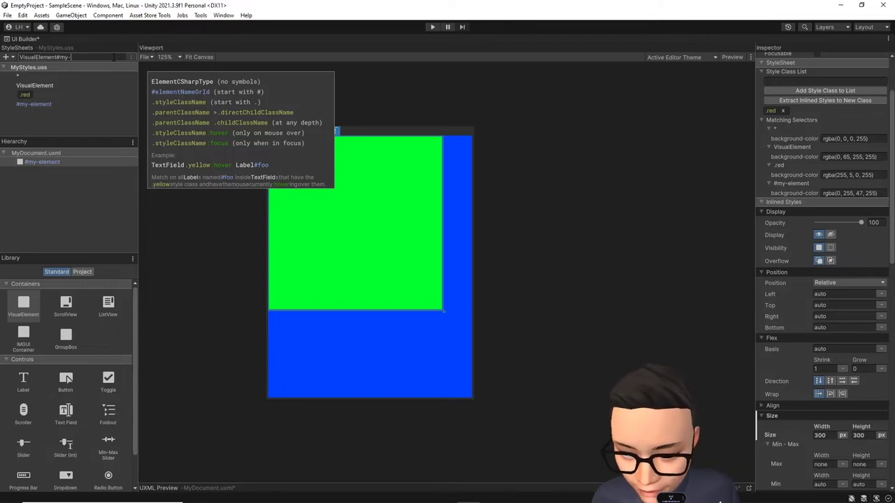
text(-element)
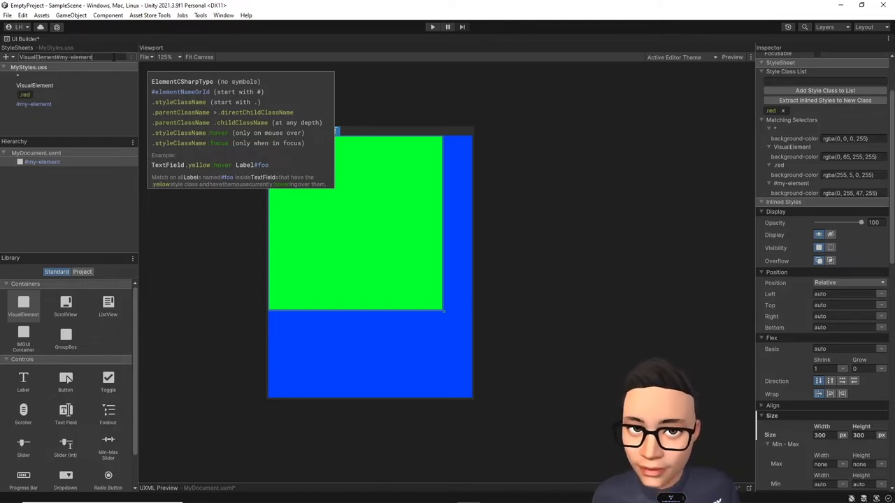
key(Return)
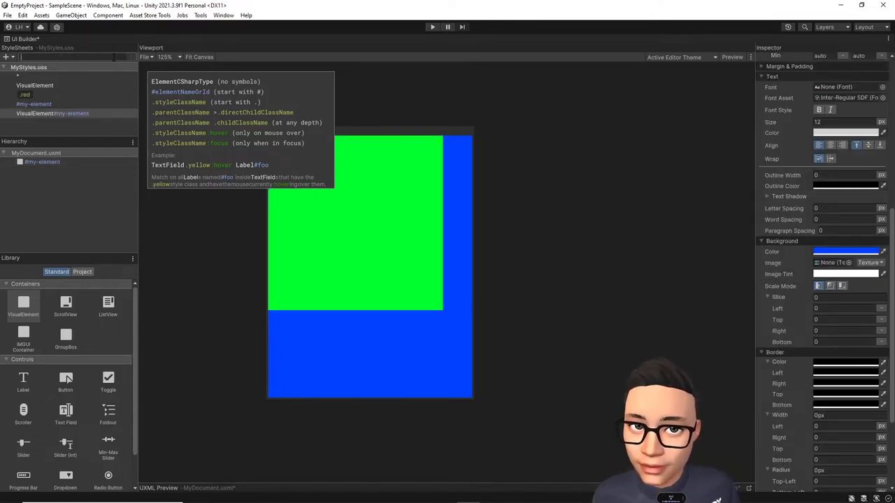
click(125, 116)
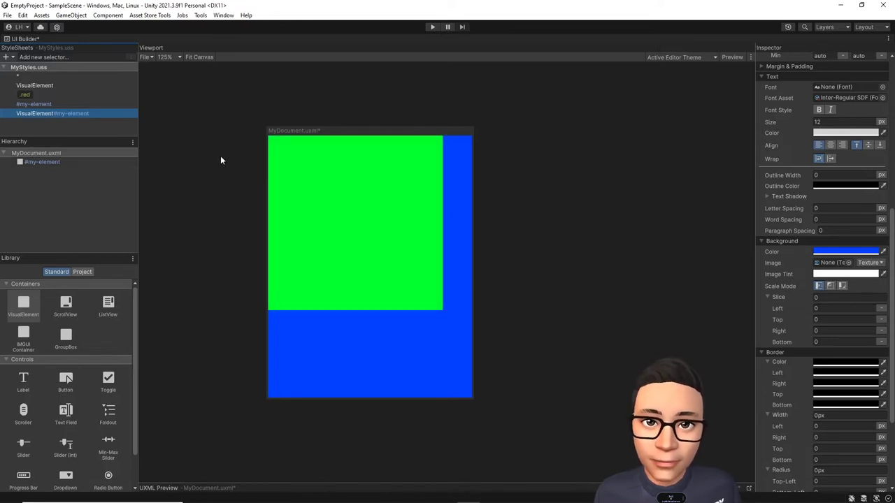
- Give the VisualElement#my-element selector a magenta background
click(858, 253)
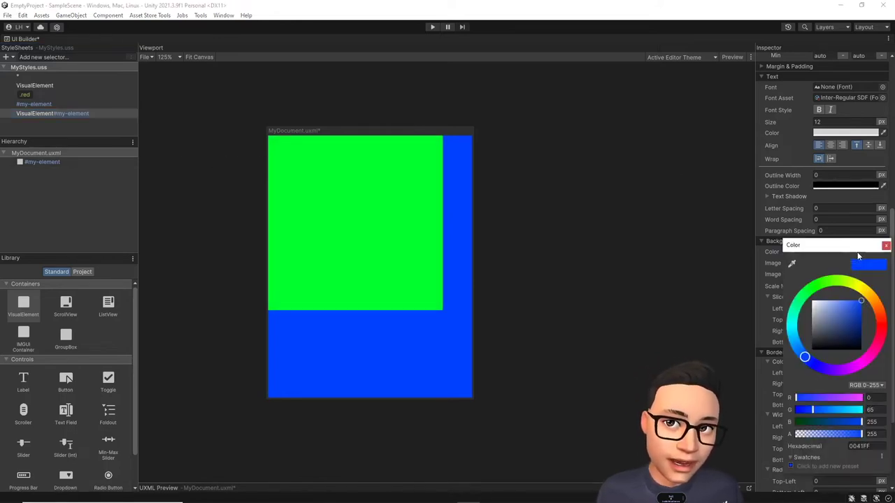
click(860, 366)
click(609, 231)
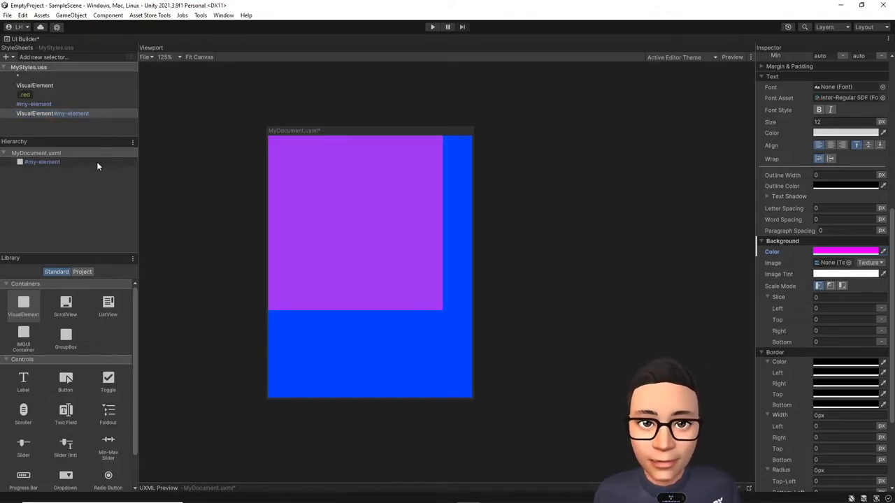
click(177, 152)
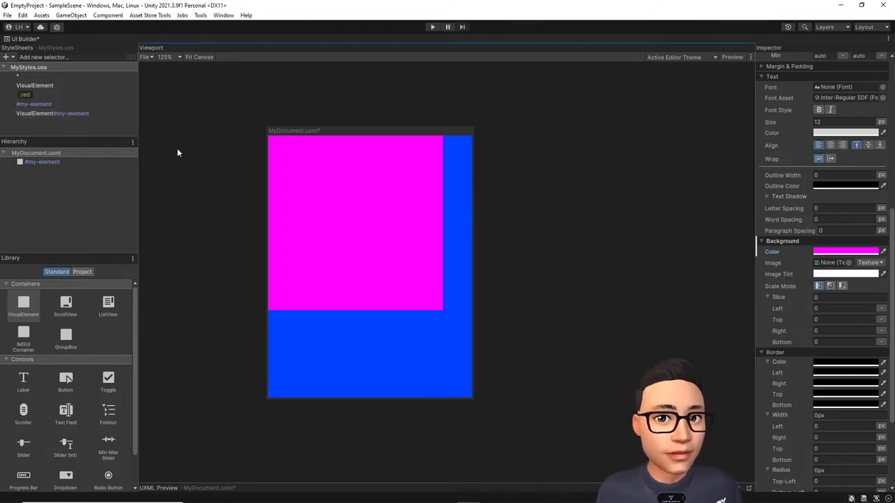
- Delete the VisualElement#my-element selector from MyStyles.uss
right_click(92, 114)
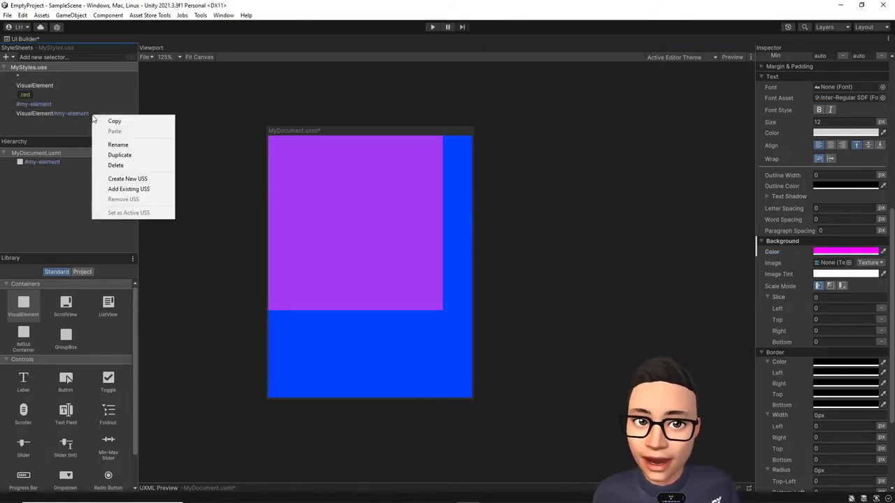
click(133, 165)
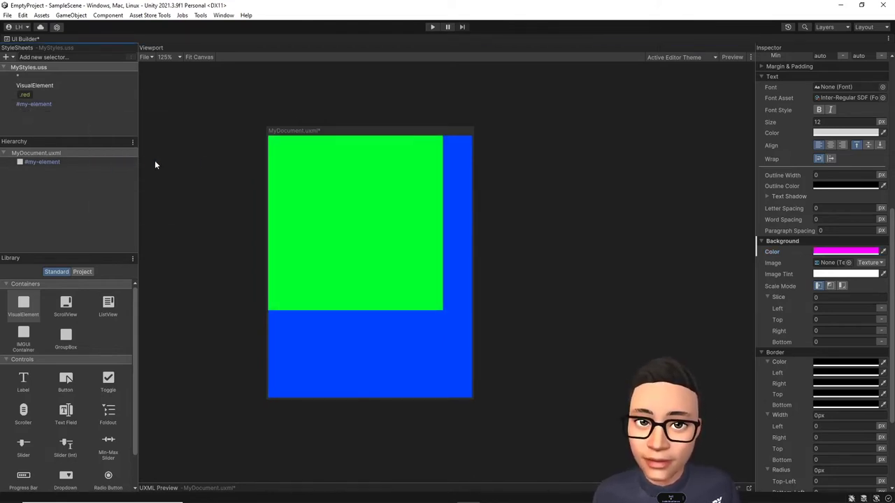
click(90, 60)
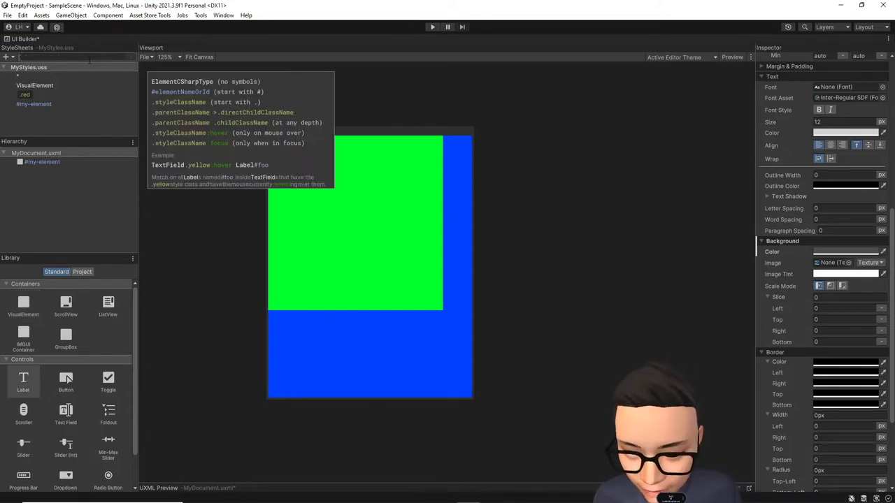
- Add another #my-element selector and give it an orange background
text(#)
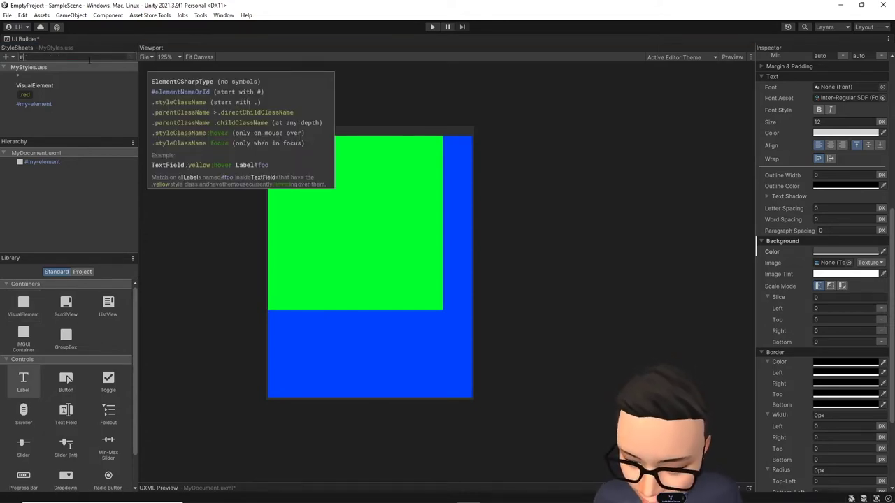
text(my)
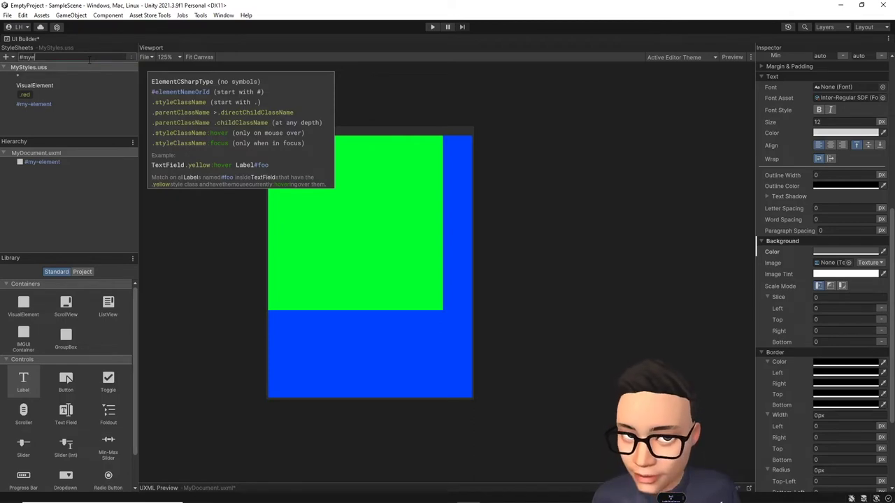
text(-element)
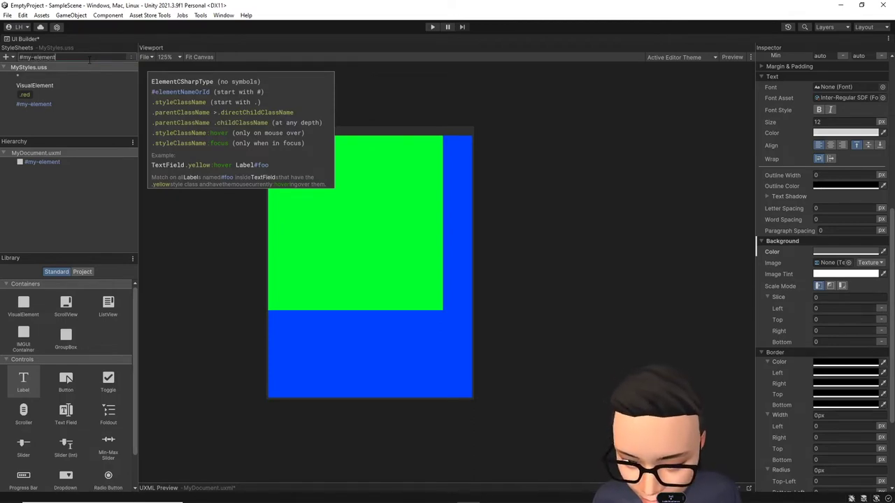
key(Return)
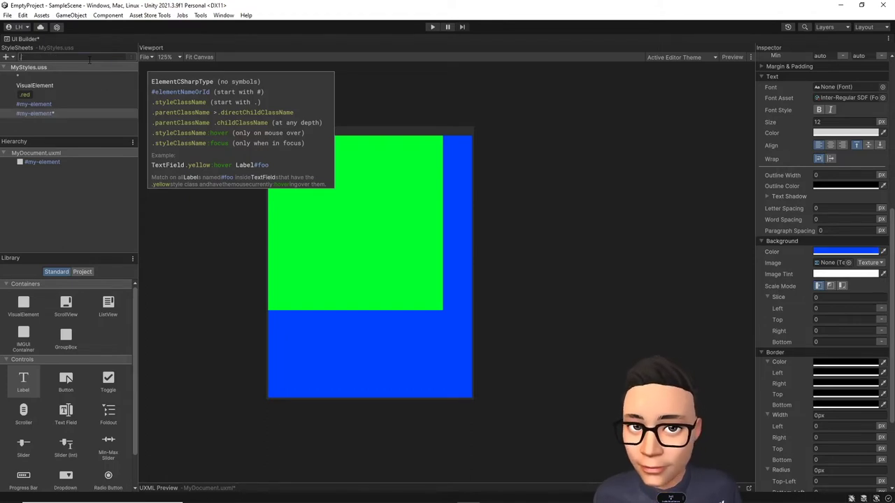
click(93, 113)
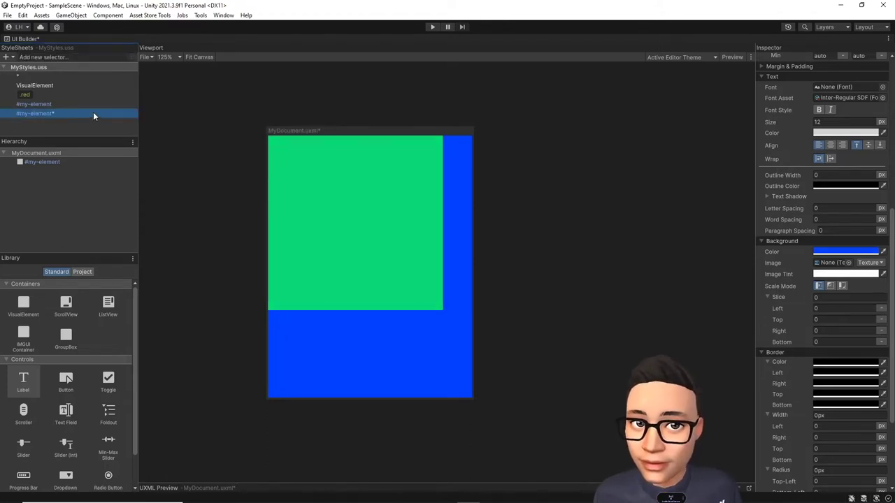
click(843, 252)
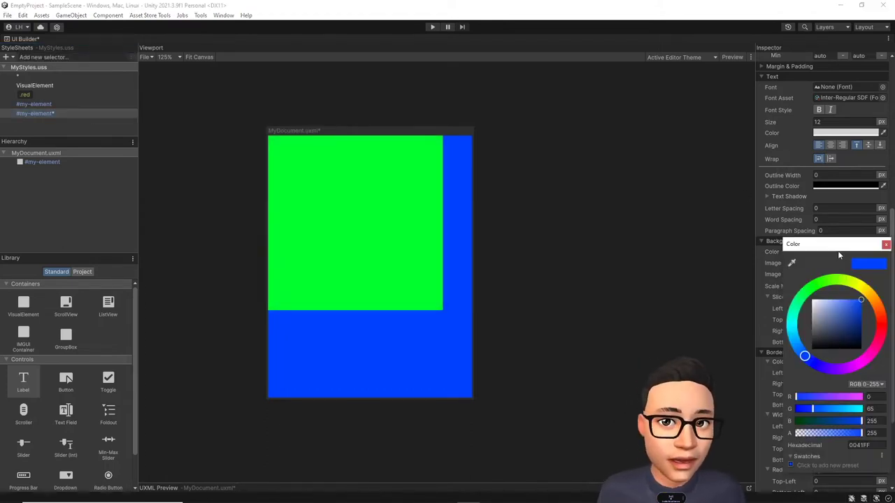
click(880, 307)
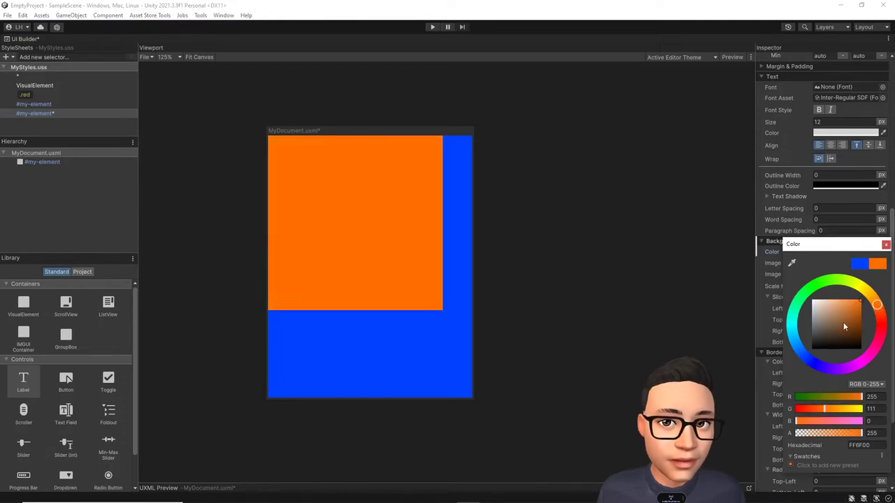
click(885, 244)
click(109, 115)
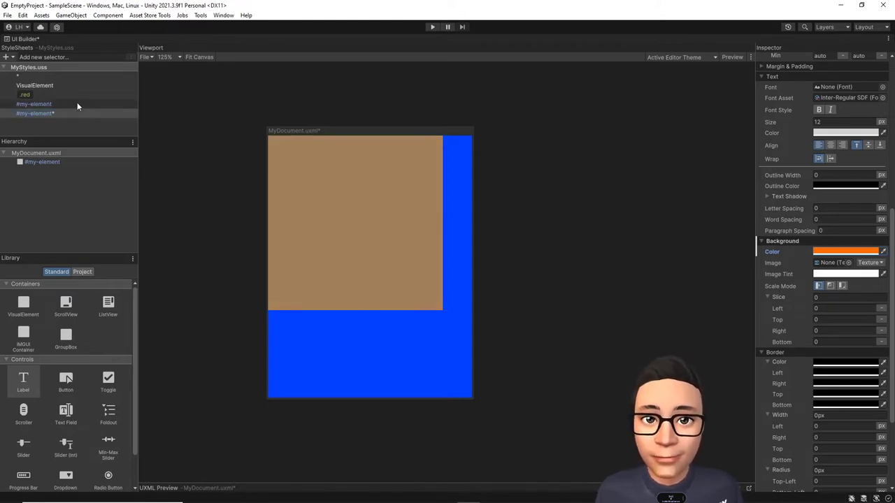
click(124, 114)
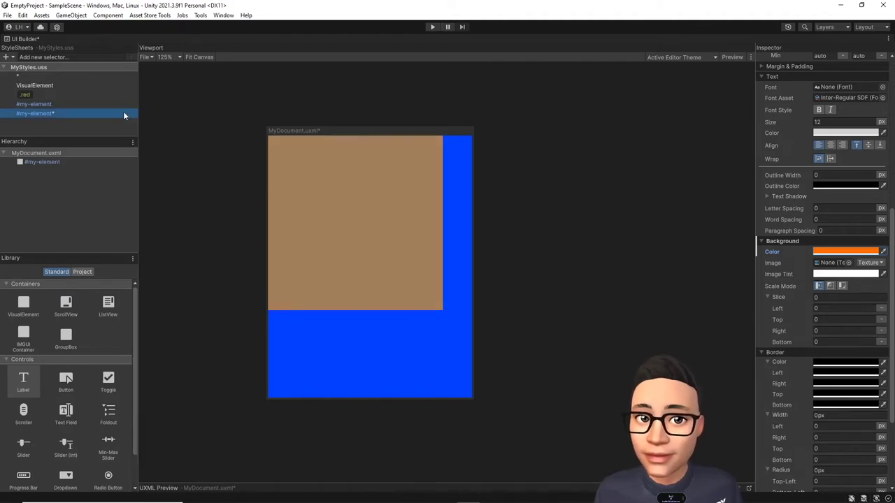
- Delete the orange #my-element selector and add a #my-elementVisualElement selector
right_click(124, 115)
click(167, 165)
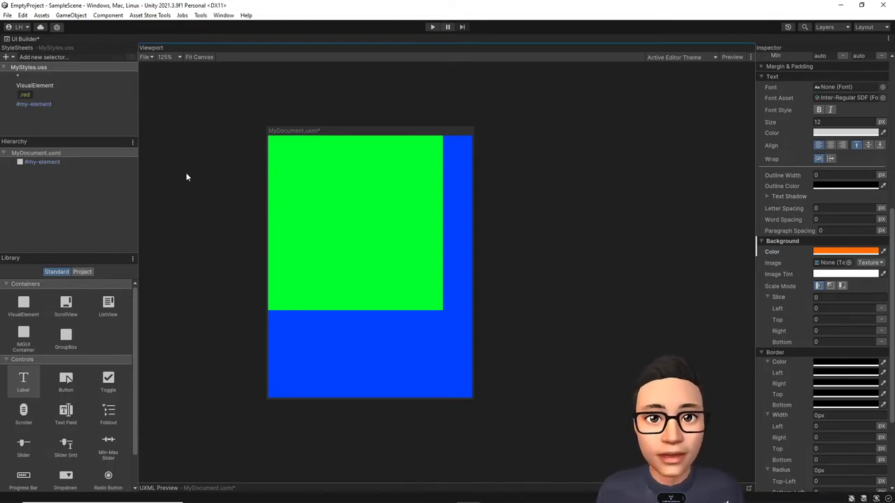
click(82, 56)
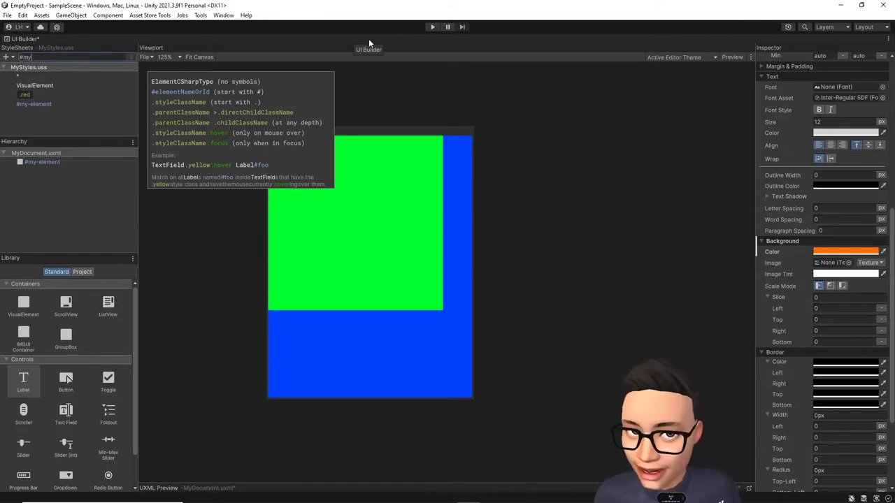
text(#my-element)
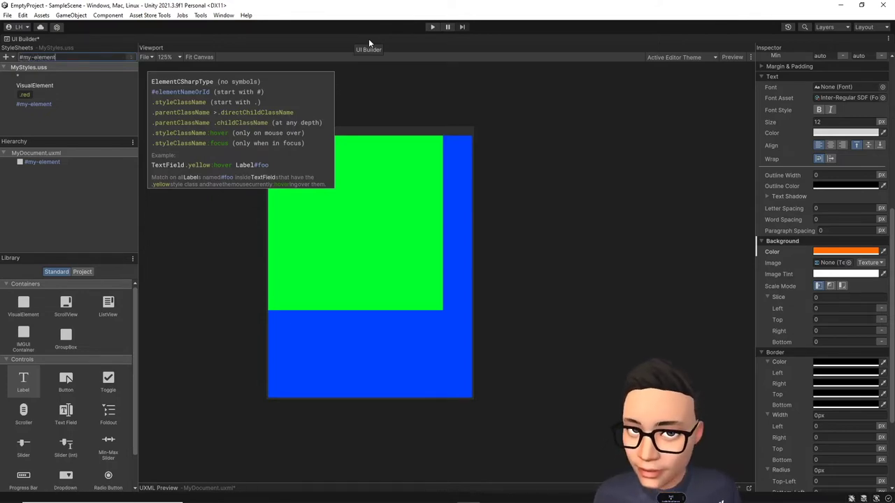
text(VisualElement)
key(Return)
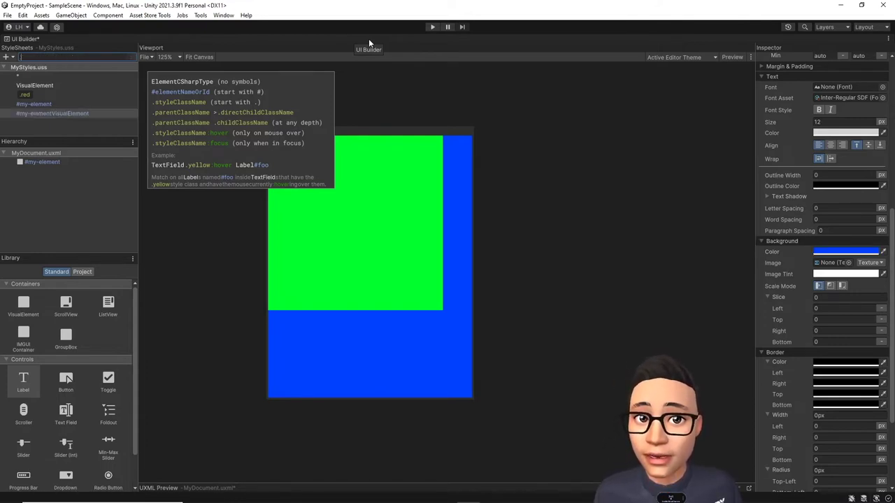
click(74, 116)
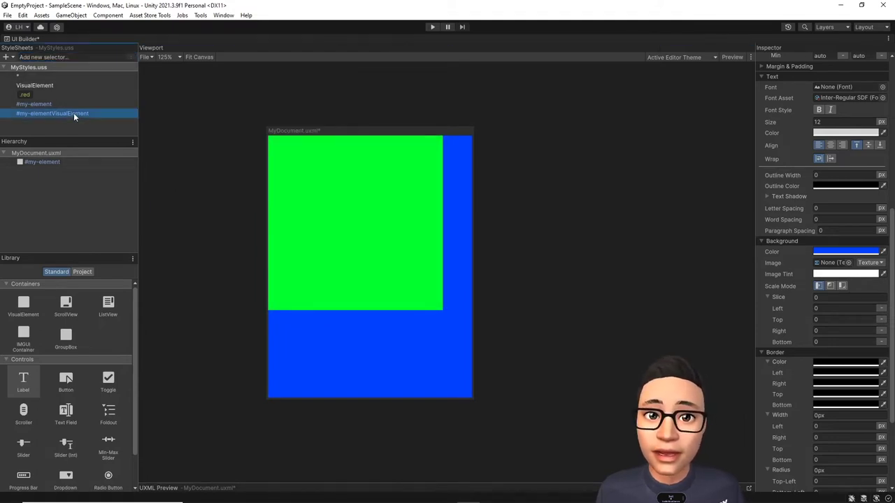
- Set the #my-elementVisualElement background to dark magenta 960B53
click(825, 253)
drag(836, 309, 840, 299)
click(880, 316)
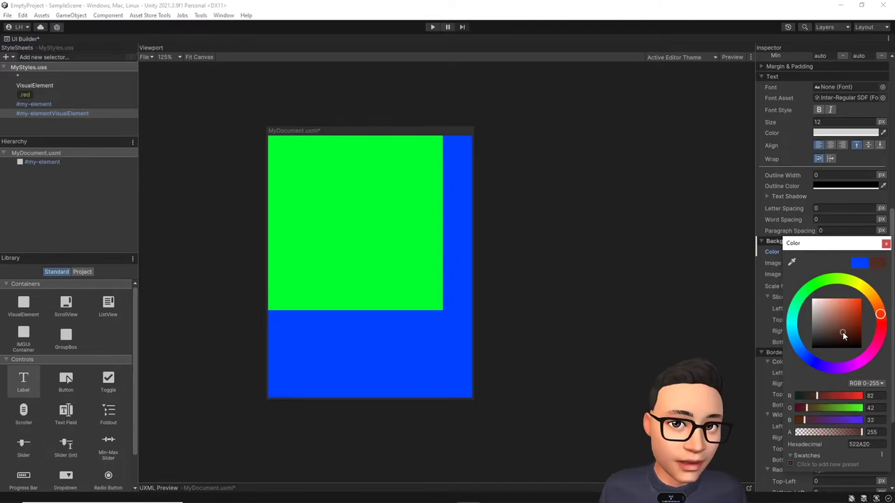
drag(843, 331, 857, 319)
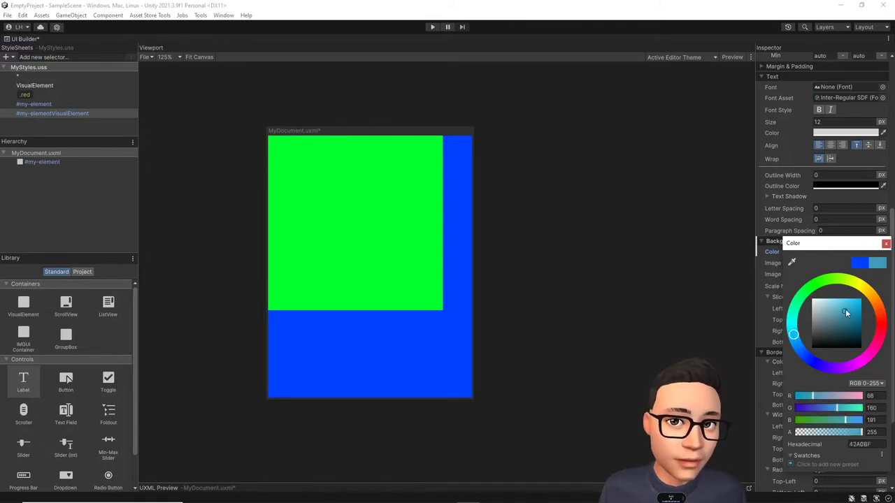
click(875, 347)
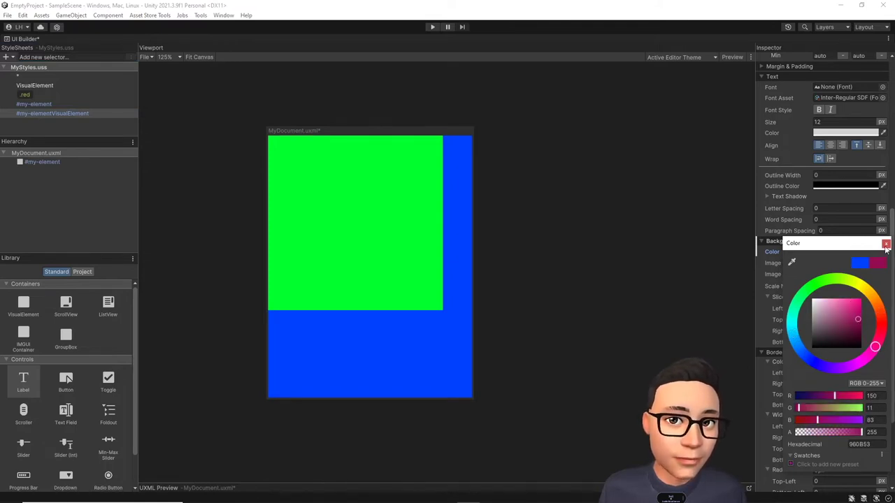
click(885, 244)
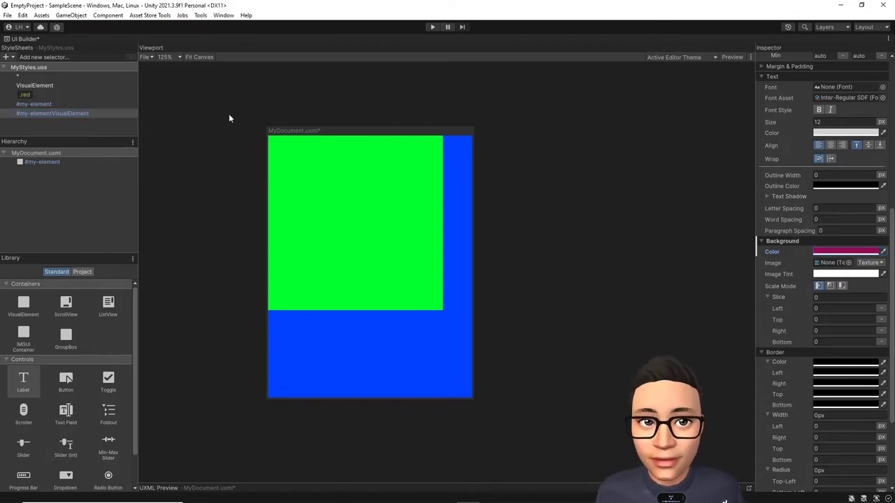
right_click(125, 115)
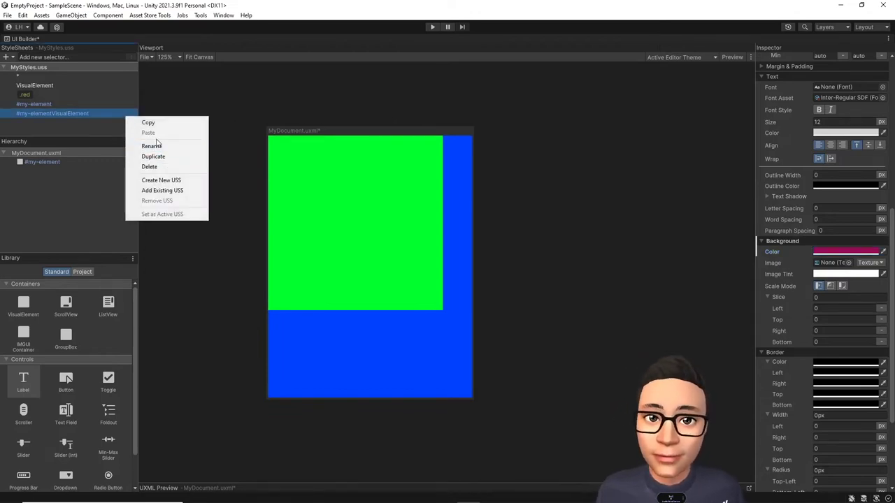
- Replace the #my-elementVisualElement selector with a new .redVisualElement selector and select it
click(151, 166)
click(93, 56)
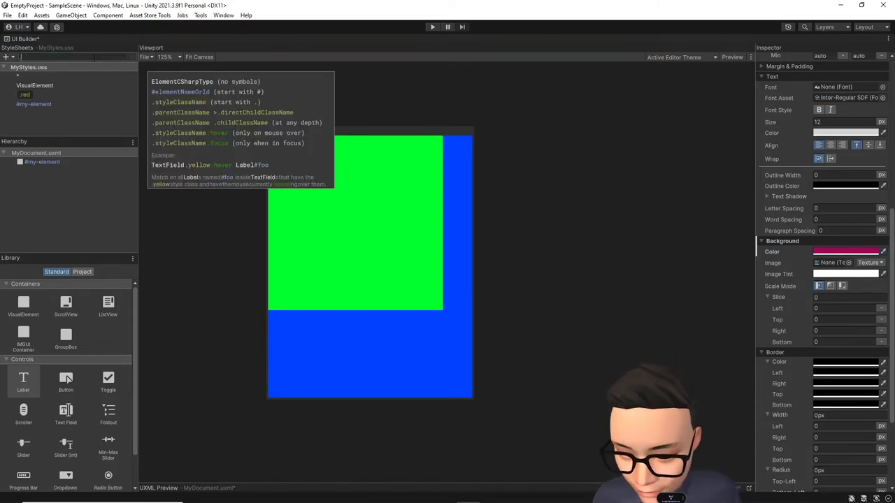
text(.redVis)
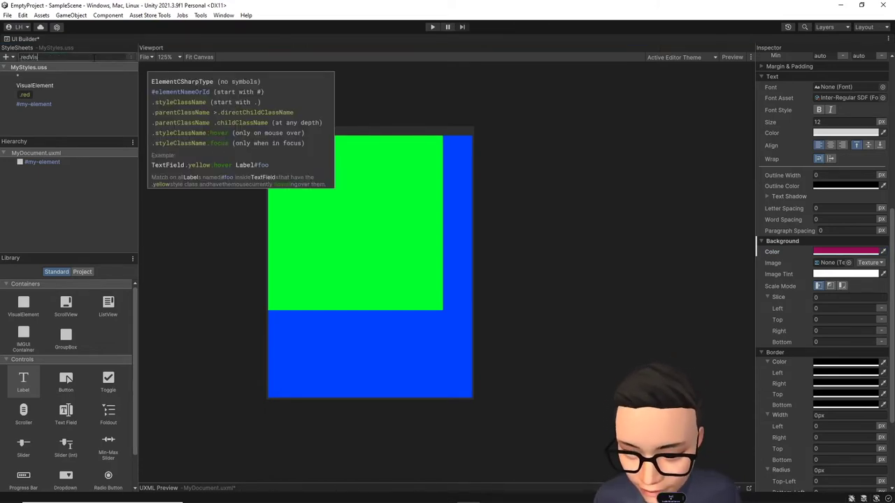
text(ualElement)
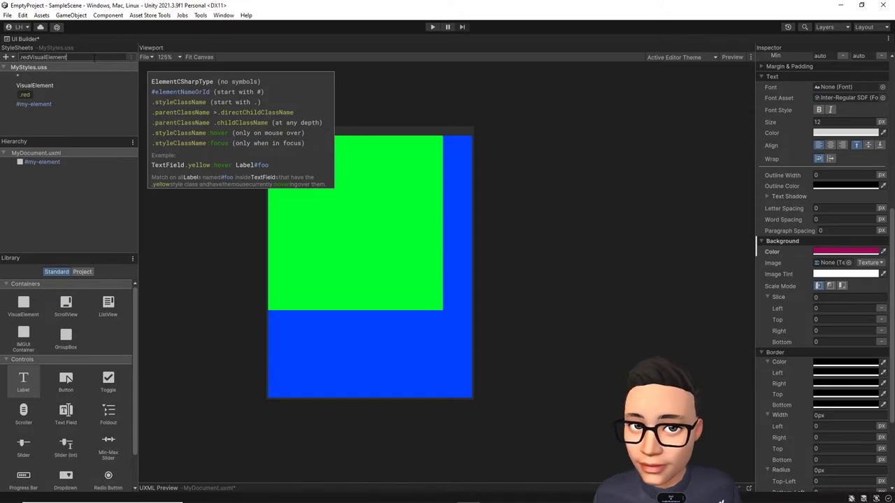
key(Return)
click(103, 112)
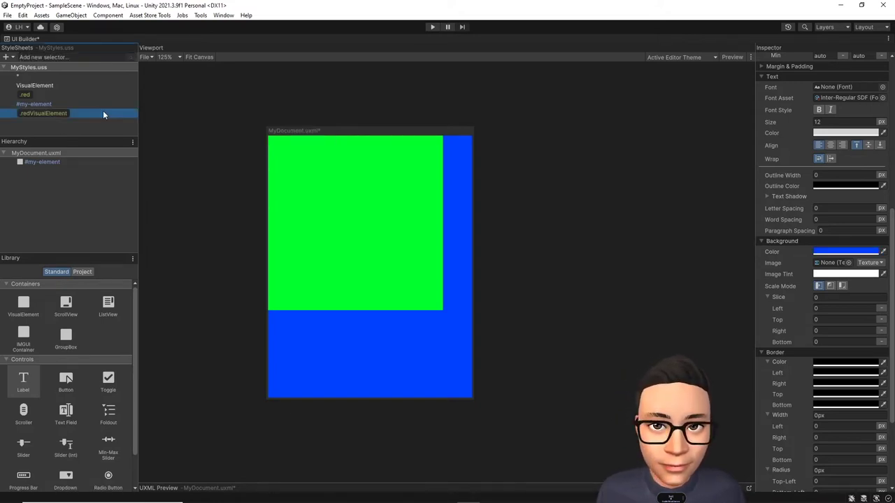
click(840, 252)
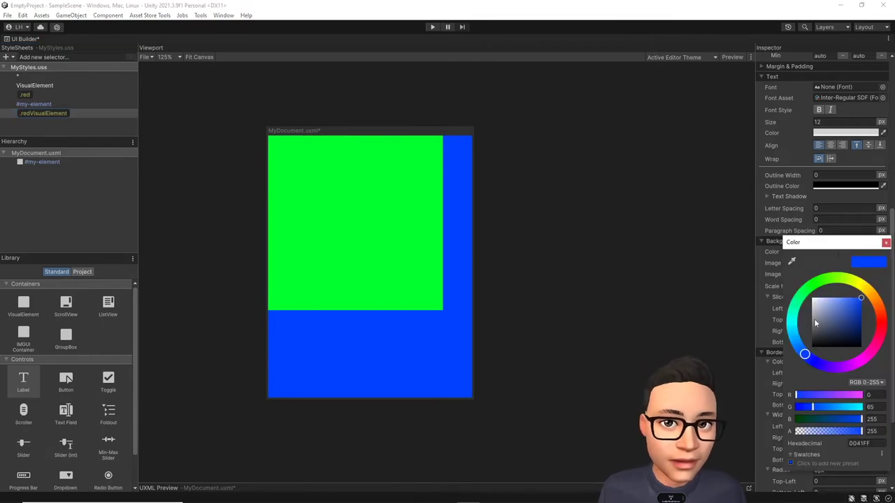
drag(792, 333, 864, 333)
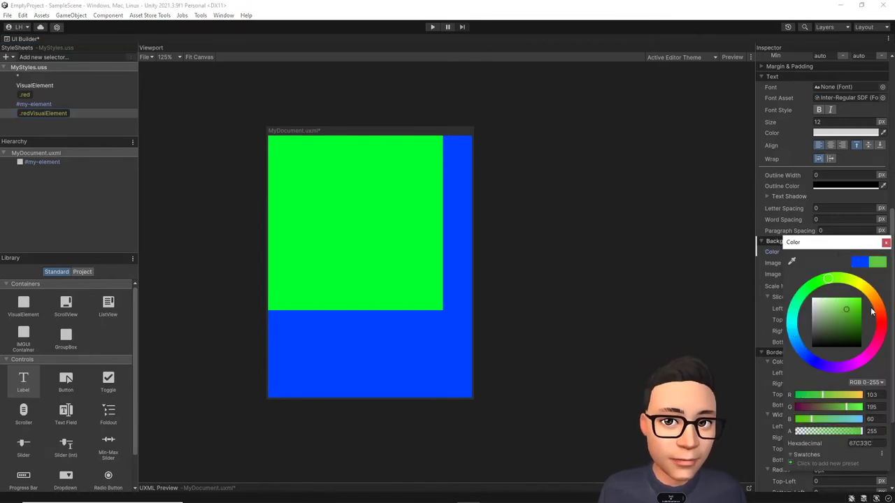
click(886, 242)
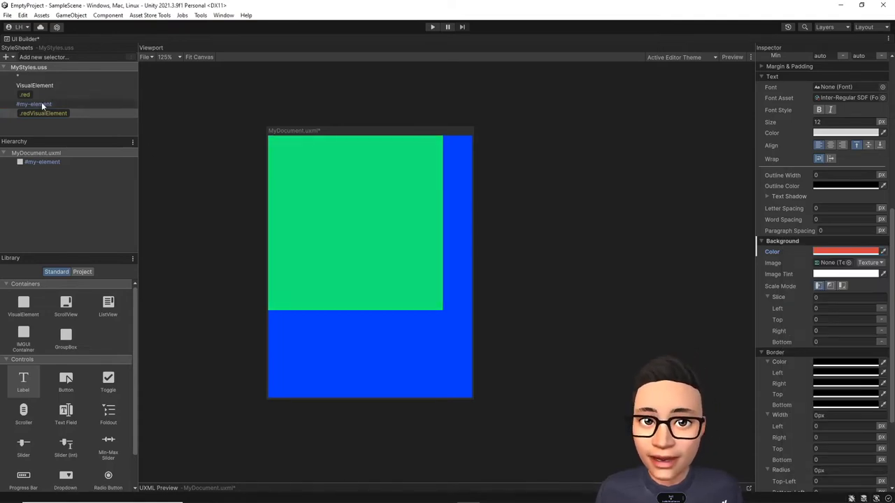
click(41, 113)
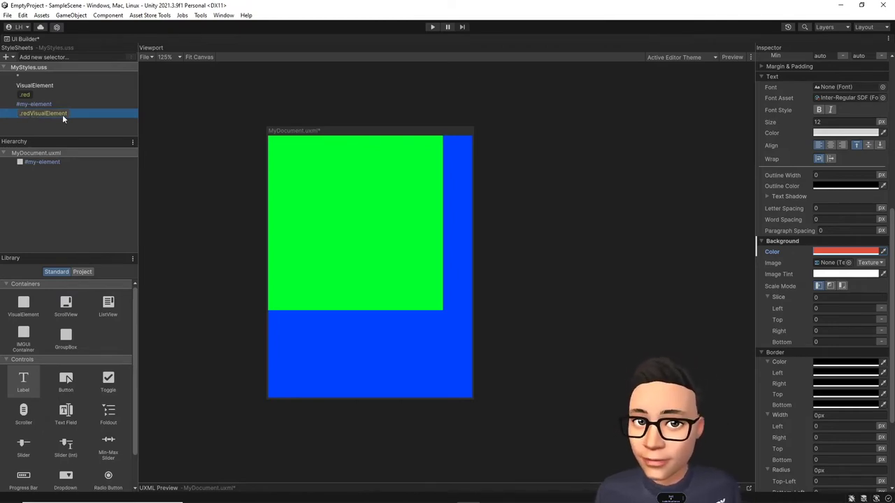
click(167, 125)
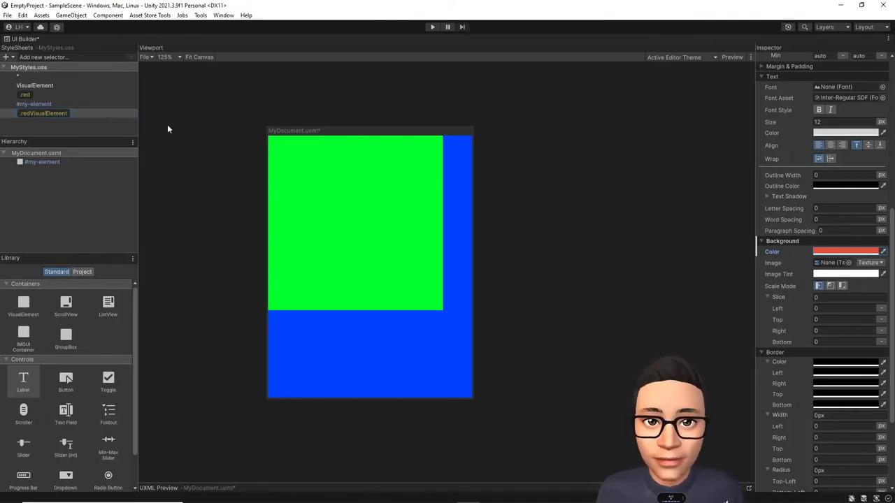
right_click(118, 116)
click(141, 164)
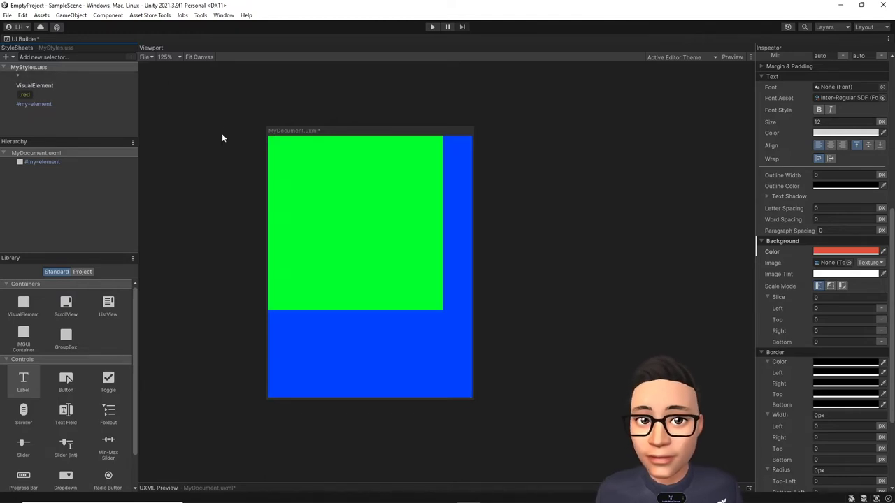
- Deselect everything and bring up the context menu for #my-element
click(233, 272)
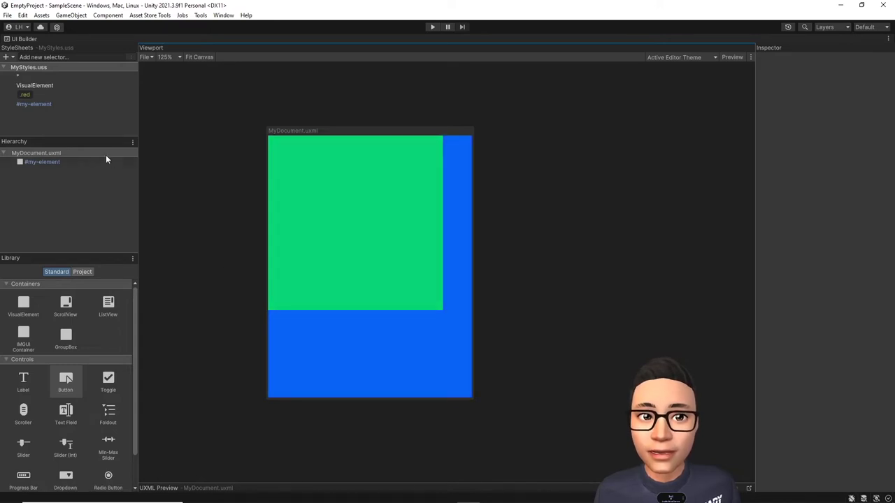
right_click(100, 159)
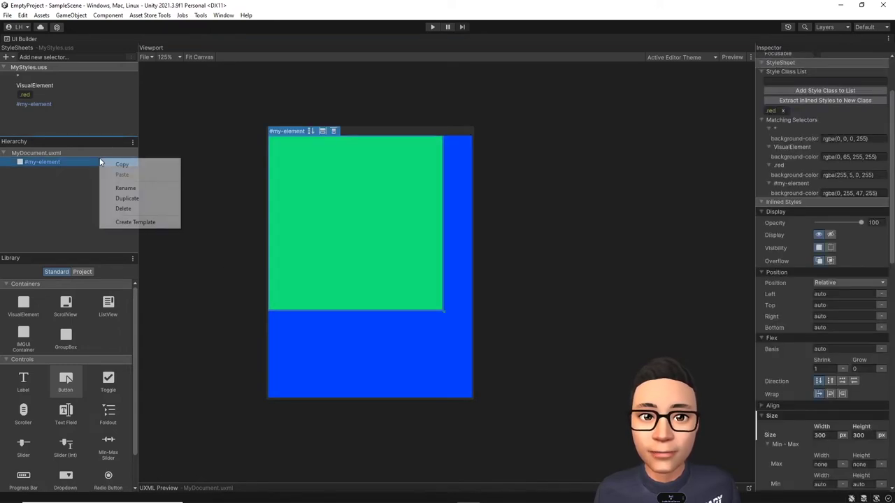
- Delete the #my-element box and every selector in MyStyles.uss
click(123, 208)
click(68, 104)
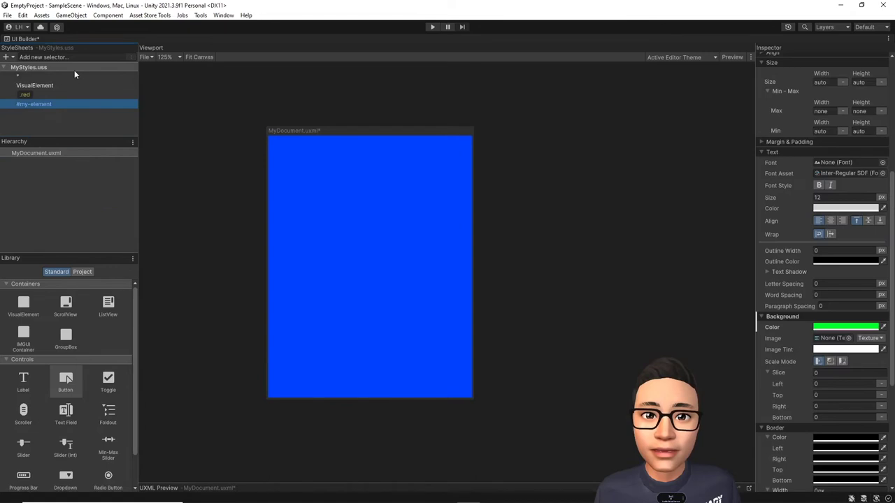
shift+click(71, 73)
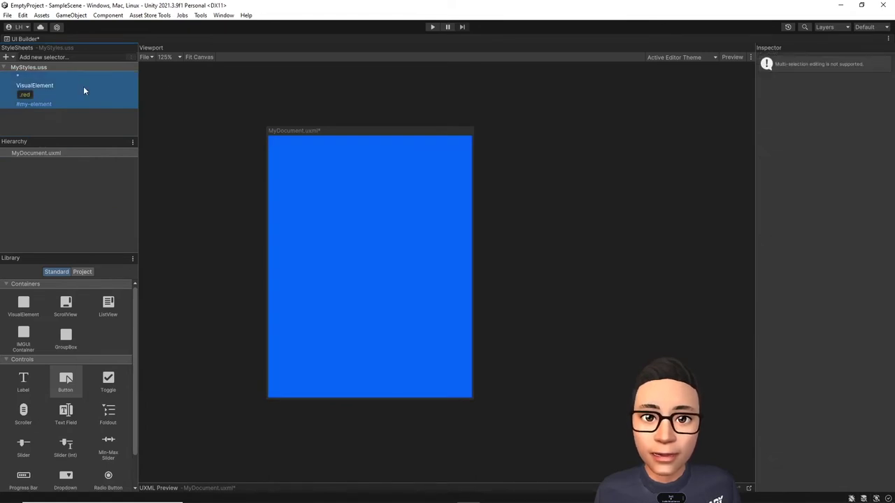
right_click(83, 86)
click(126, 135)
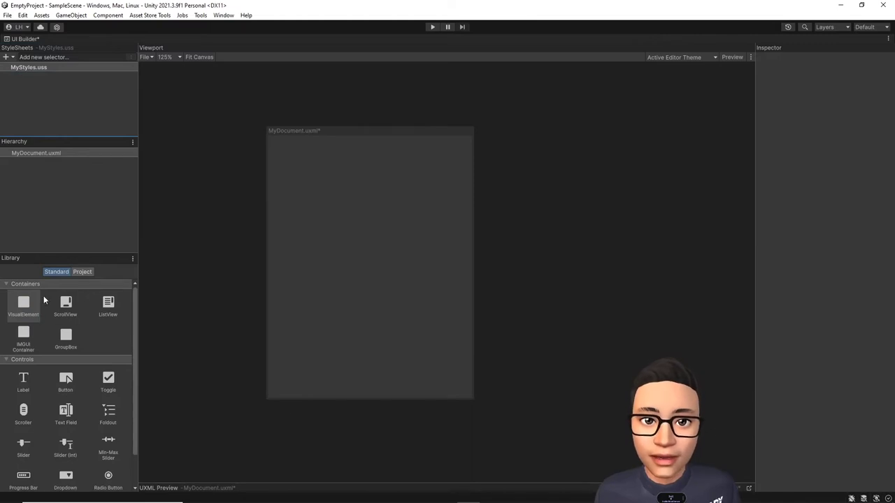
- Add a new VisualElement to the document with a Button nested inside it
drag(23, 302, 27, 193)
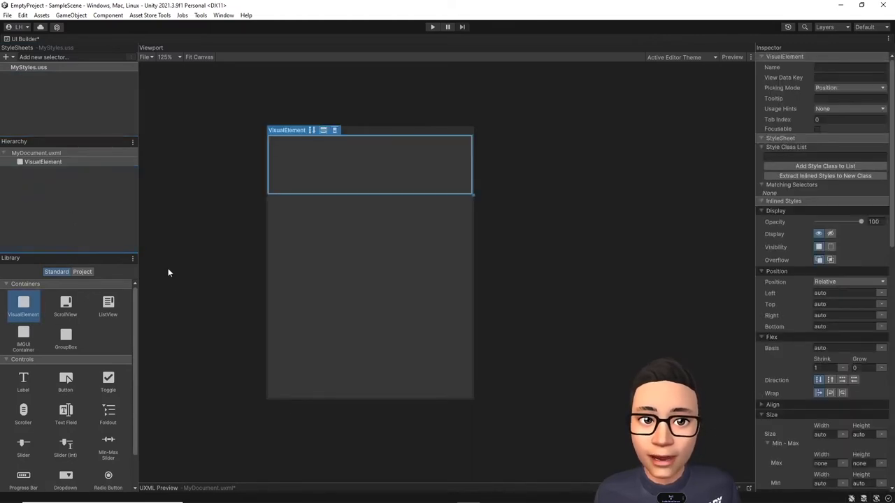
drag(65, 377, 50, 162)
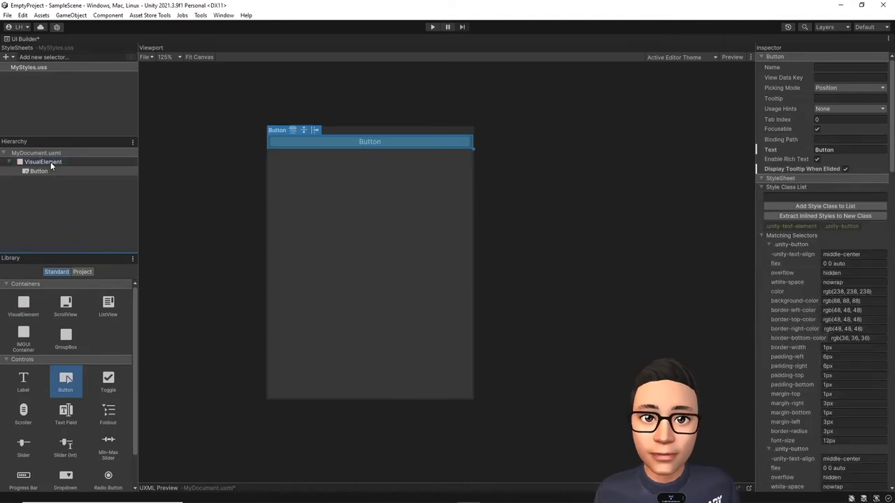
click(173, 201)
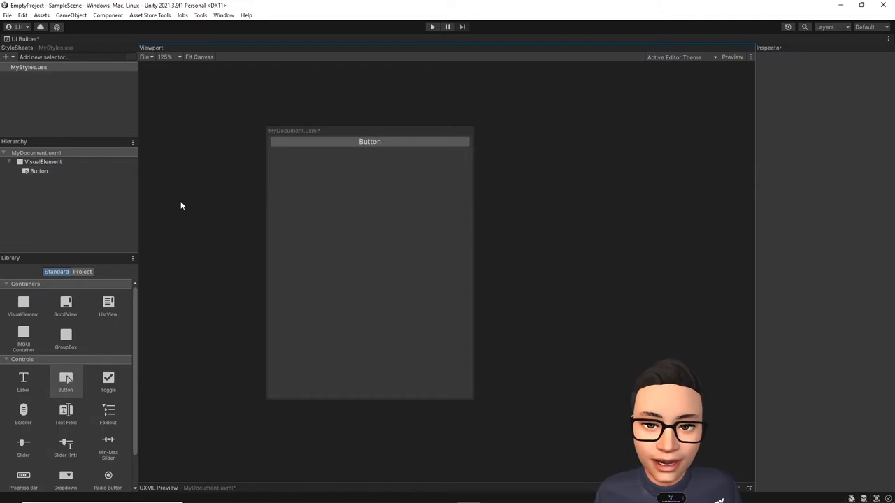
right_click(91, 173)
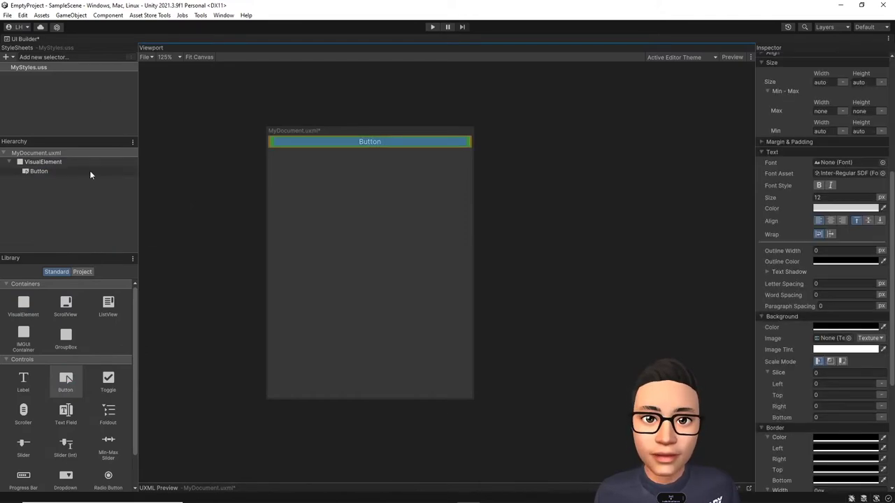
- Rename the Button to my-button
click(112, 200)
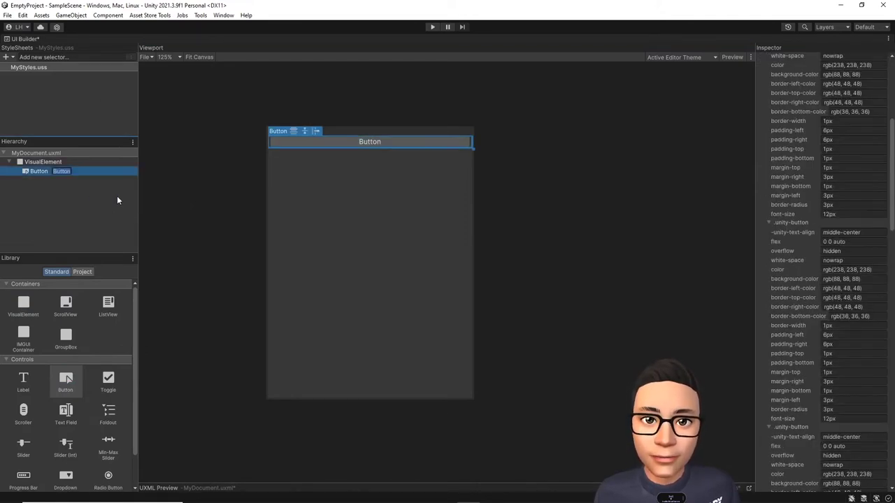
text(my-button)
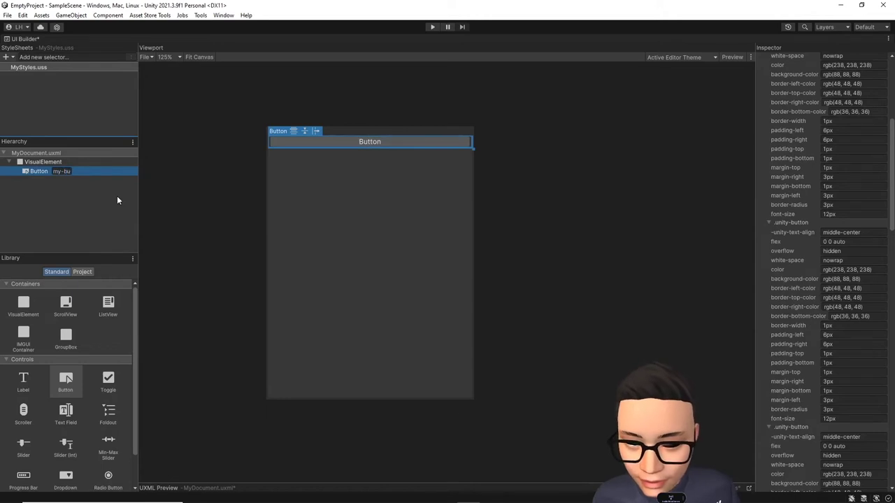
key(Return)
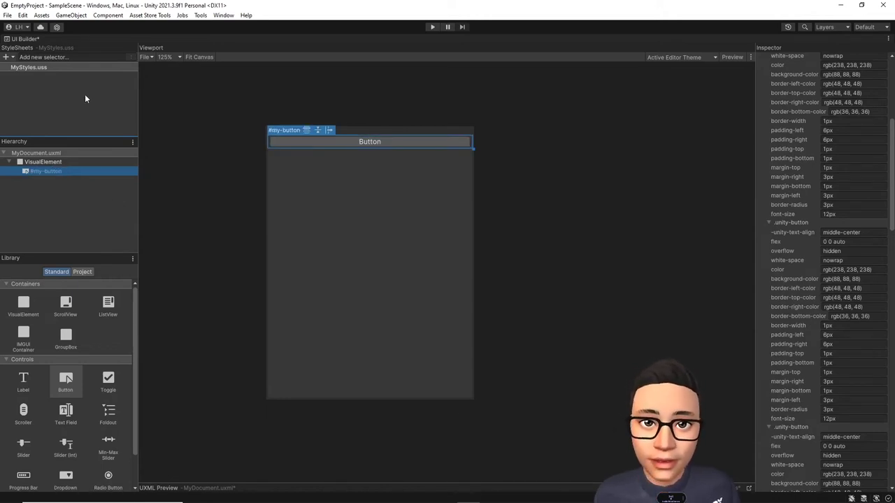
- Add a 'VisualElement #my-button' selector to MyStyles.uss and check its text
click(69, 60)
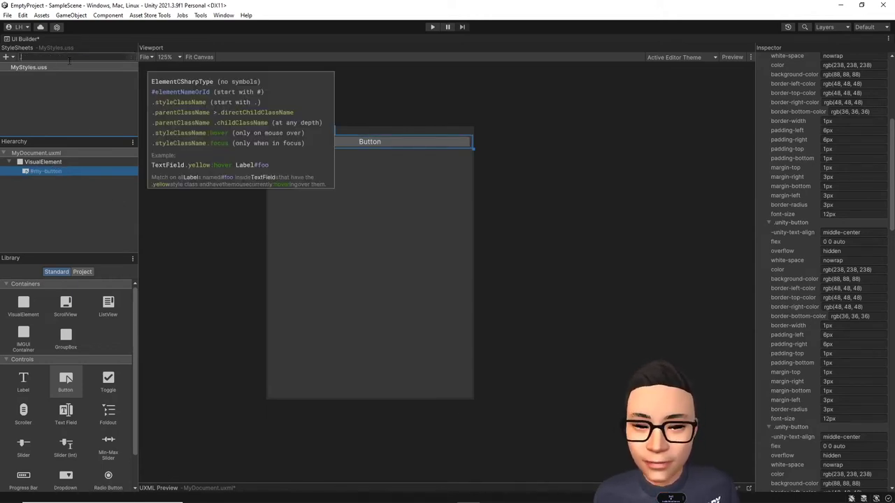
text(VisualE)
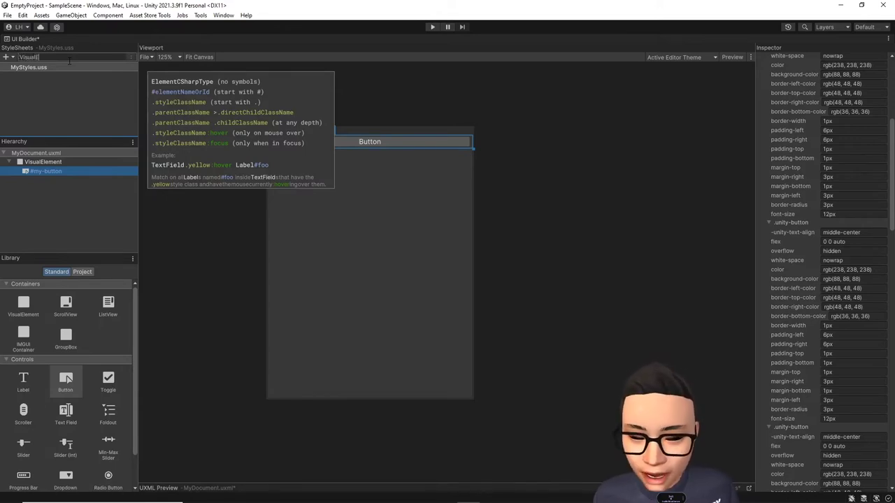
text(lement)
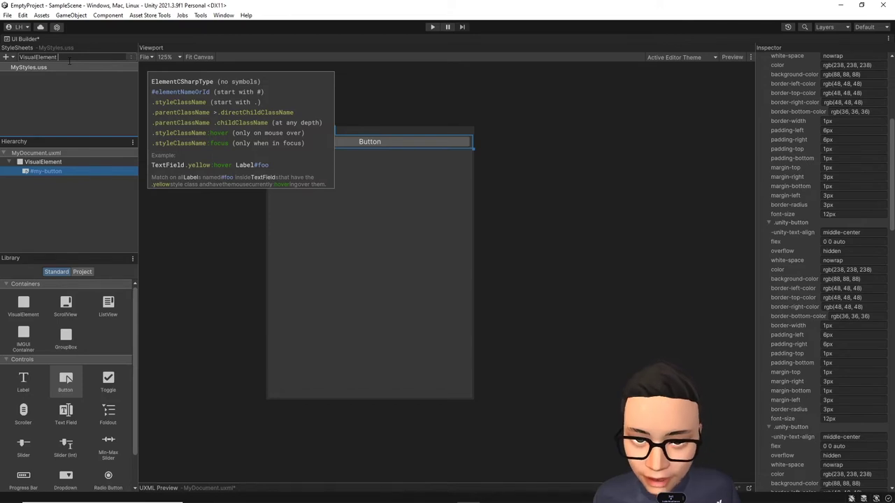
text( #my)
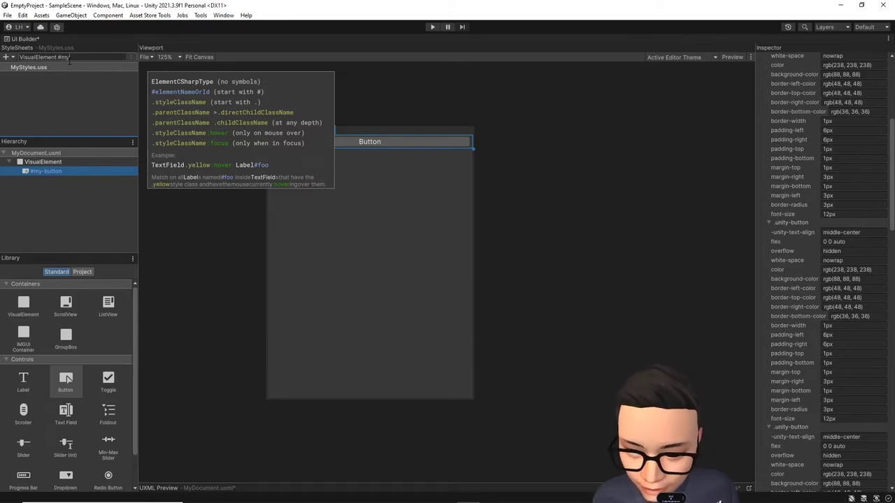
text(-button)
key(Return)
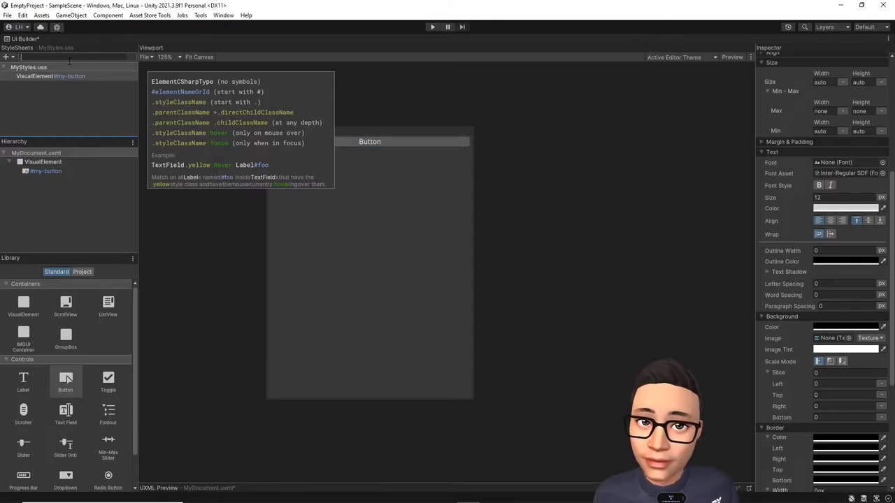
click(235, 117)
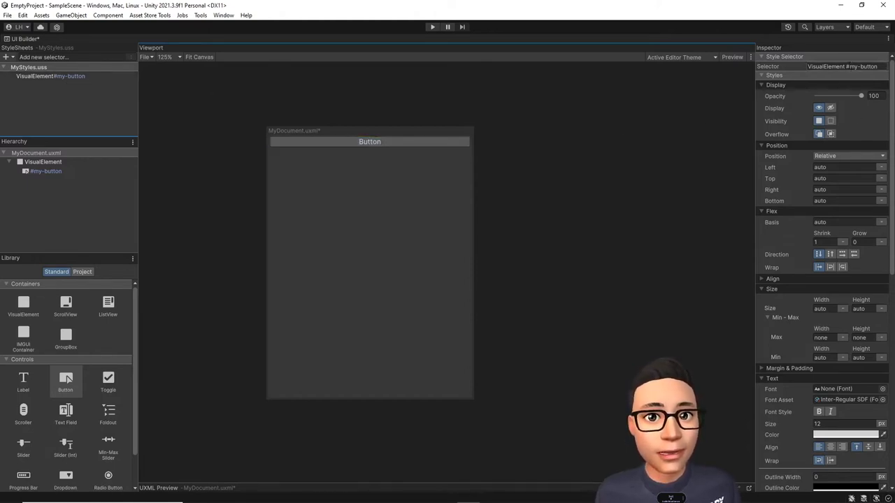
click(842, 67)
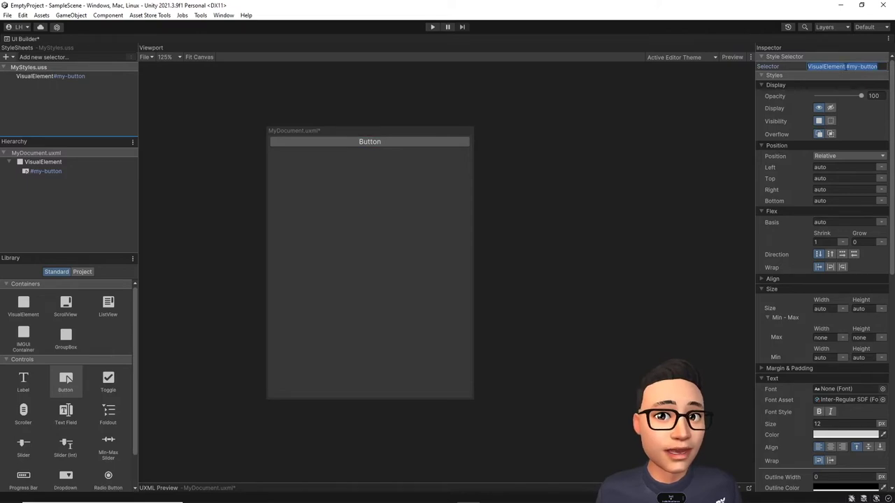
- Give the VisualElement #my-button selector a bright blue 0063FF background
click(846, 66)
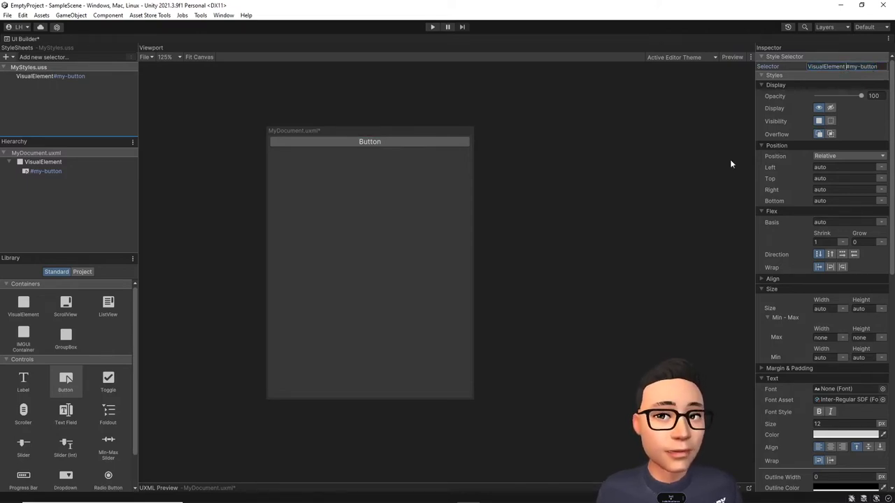
click(44, 78)
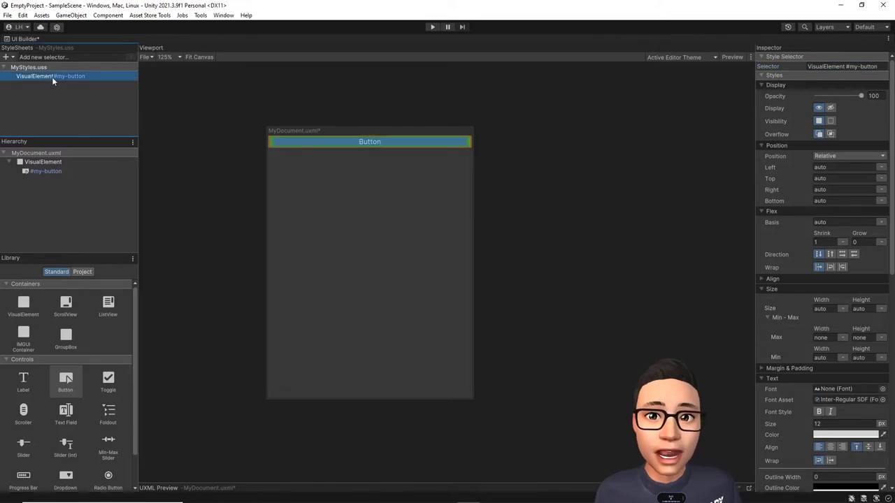
scroll(833, 301, down, 3)
scroll(836, 295, down, 3)
scroll(839, 298, down, 4)
scroll(838, 297, down, 2)
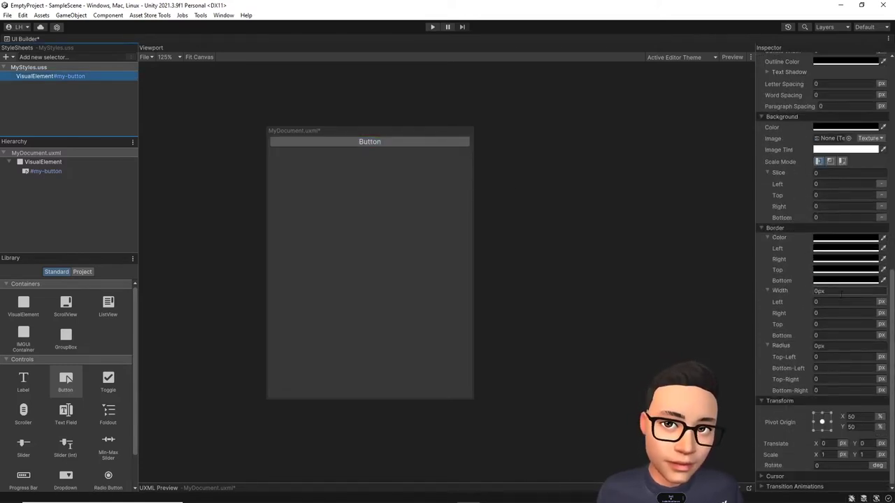
scroll(835, 272, up, 4)
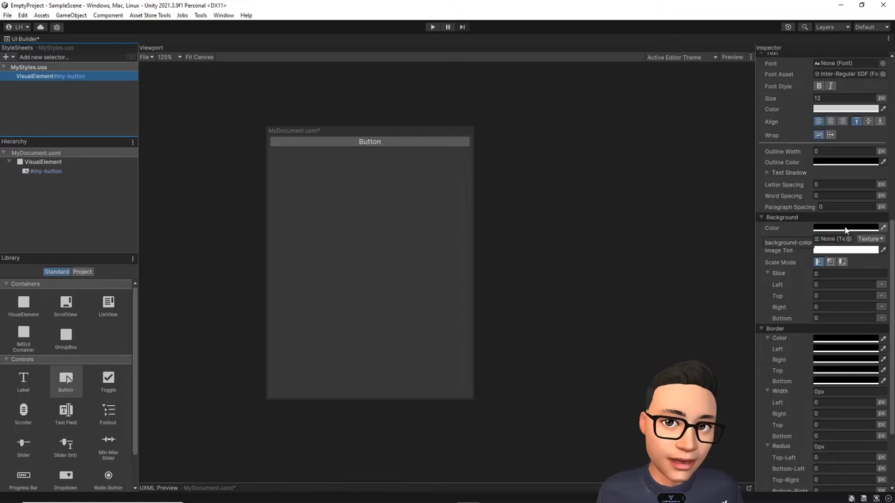
click(845, 228)
click(801, 327)
click(861, 275)
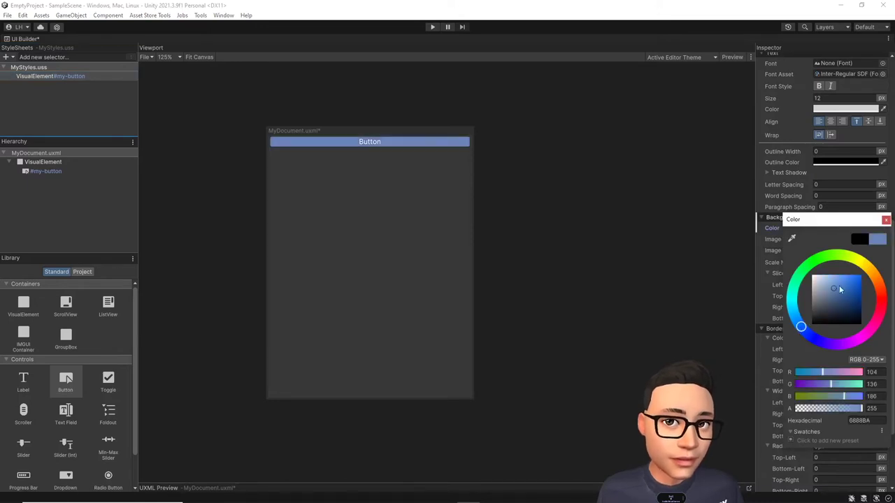
click(886, 220)
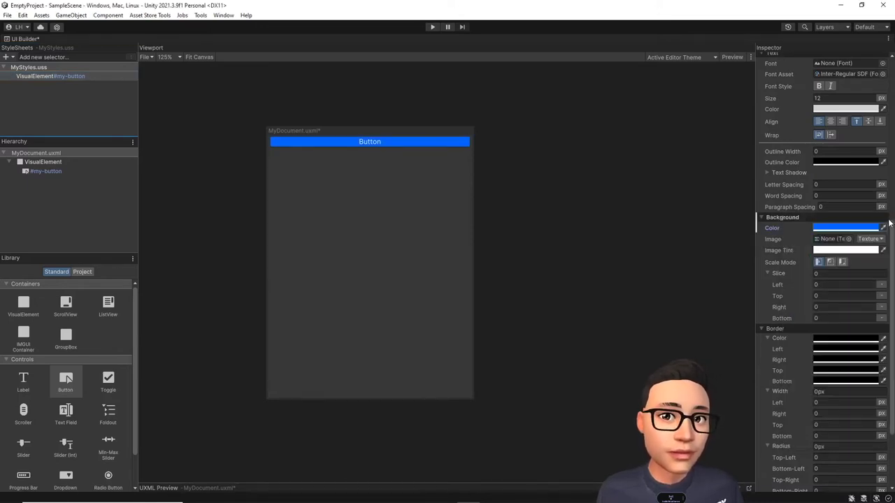
- Resize the parent VisualElement to 500 by 500 px
click(43, 161)
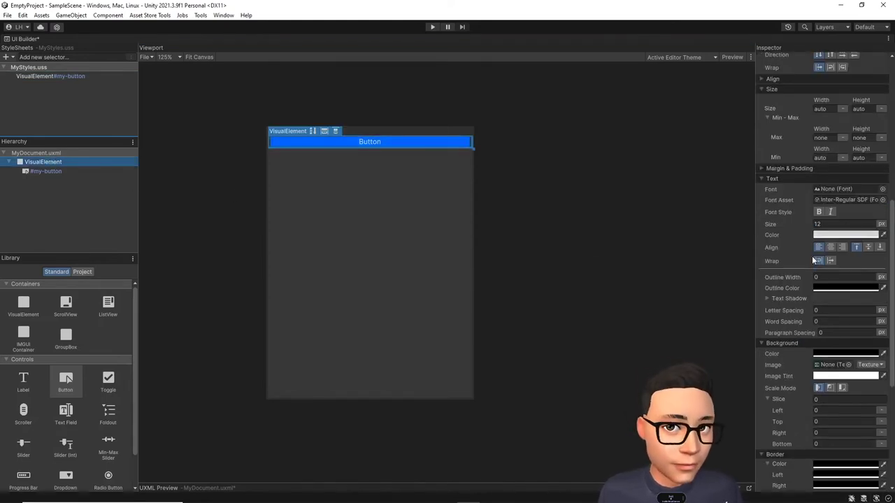
click(831, 109)
text(500)
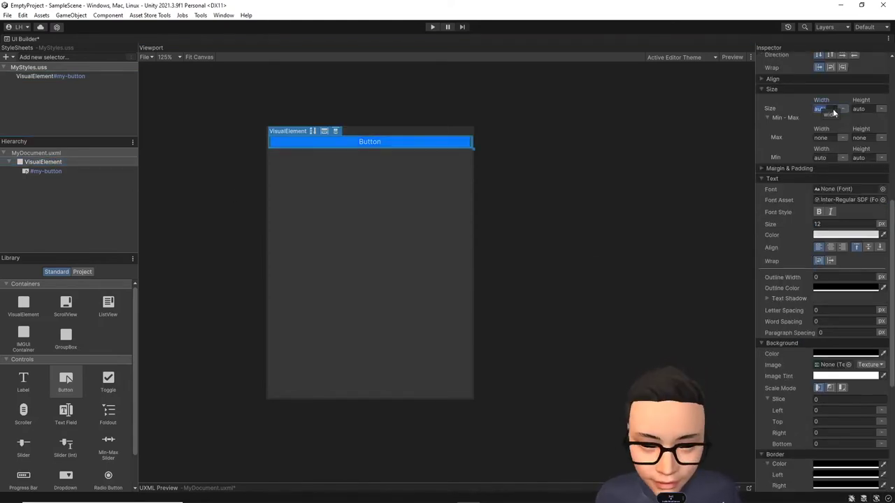
key(Return)
key(Tab)
text(50)
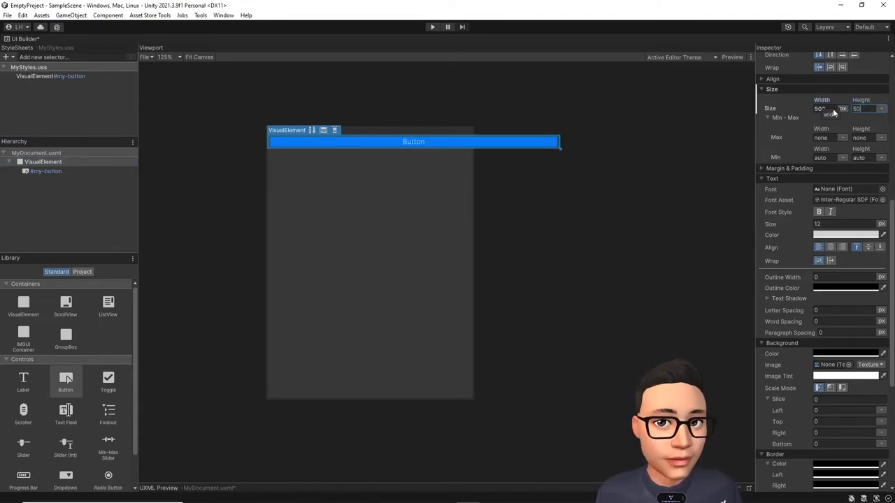
key(Return)
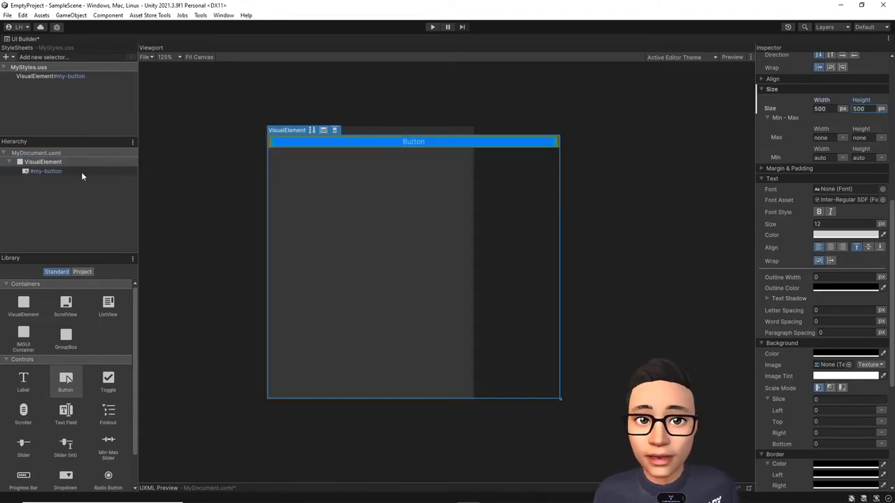
click(82, 171)
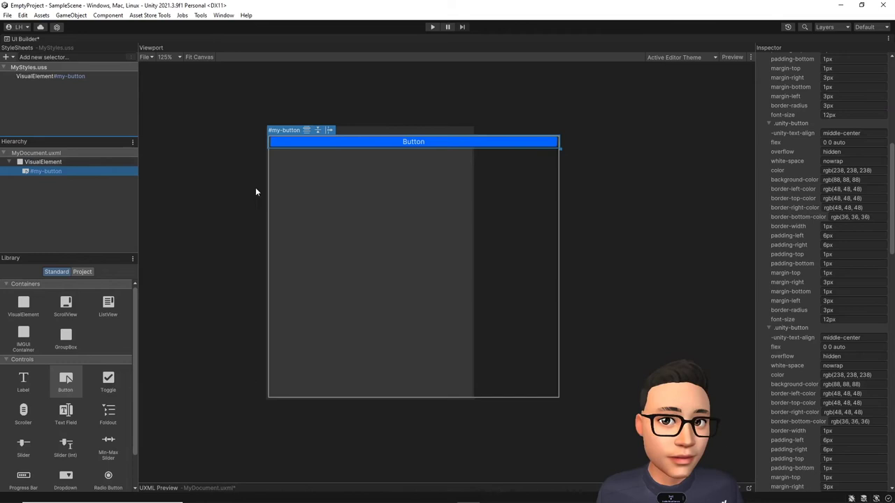
- Set #my-button's inlined width to 300 px and check it inside its container
scroll(881, 248, up, 10)
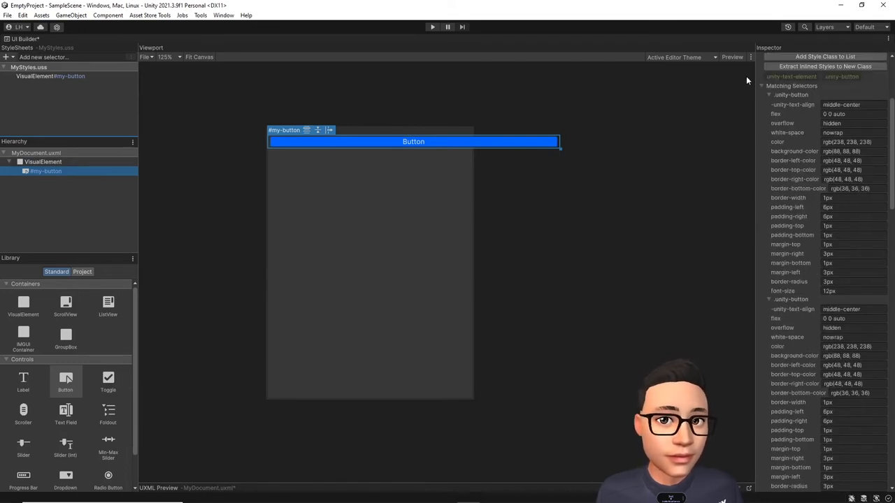
click(762, 87)
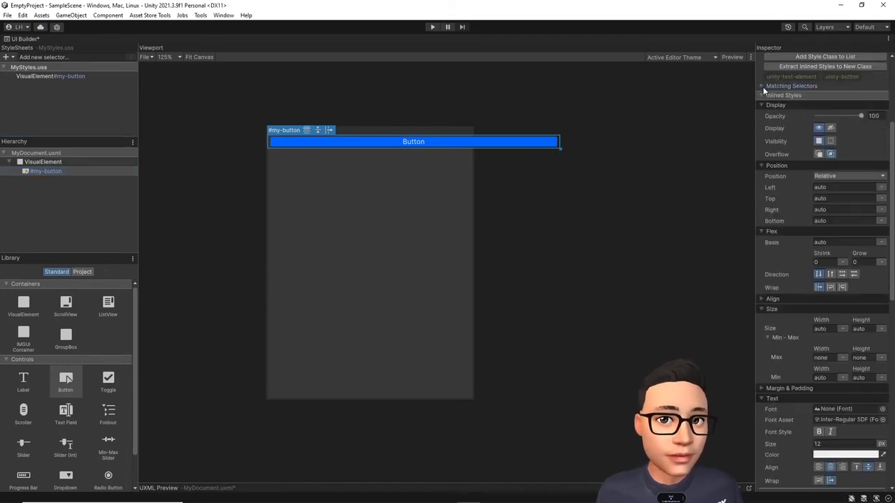
click(833, 331)
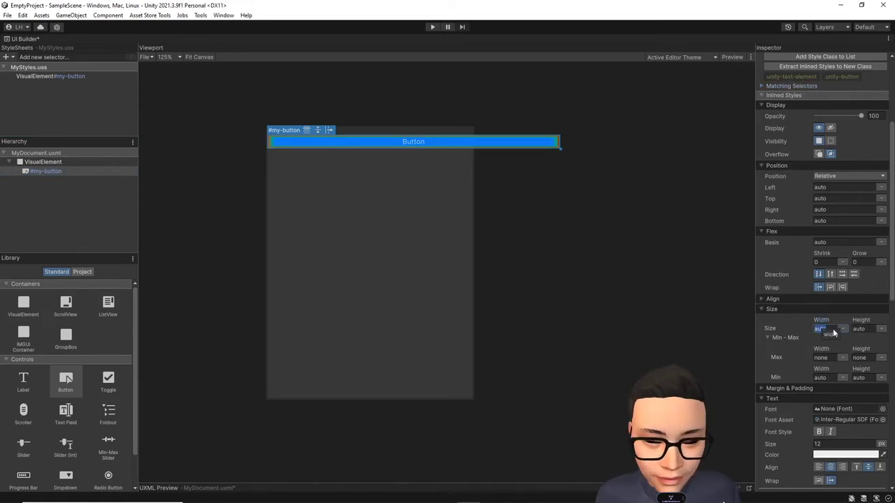
text(300)
key(Return)
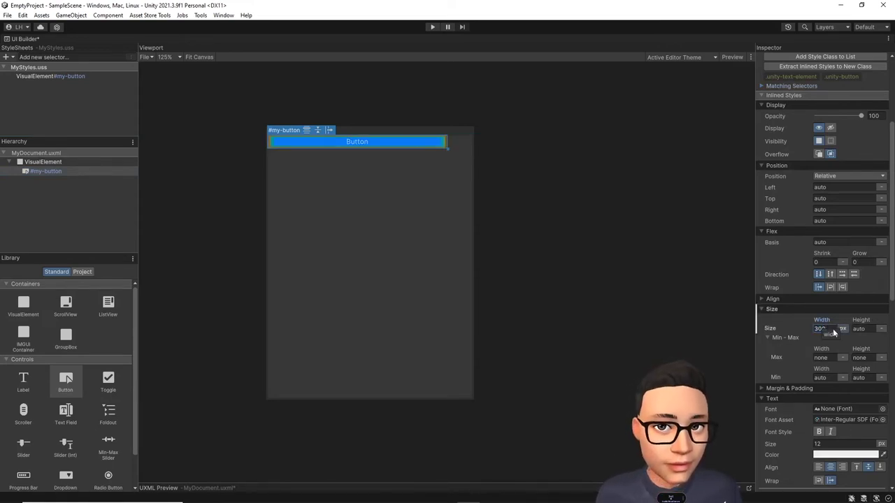
click(613, 253)
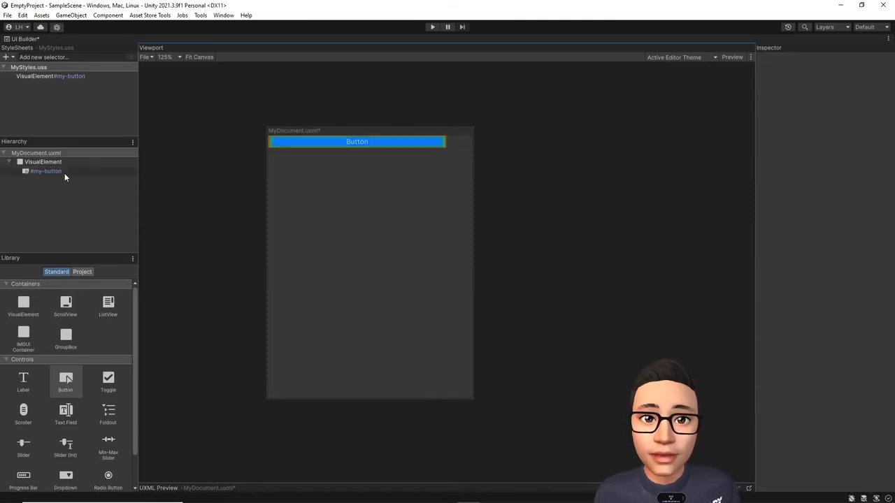
click(65, 165)
click(61, 173)
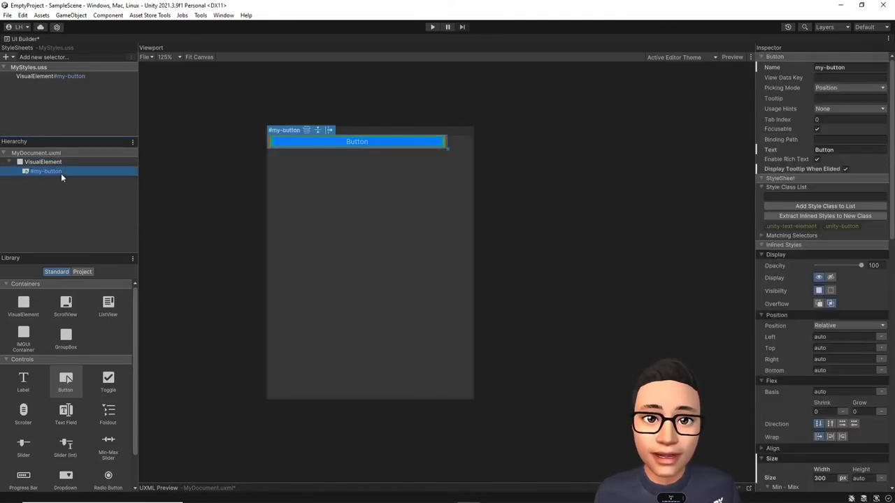
click(422, 145)
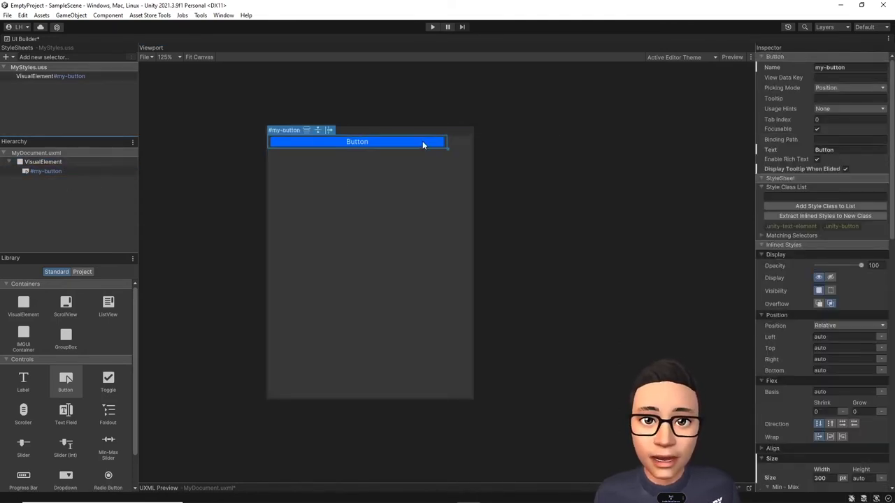
click(609, 151)
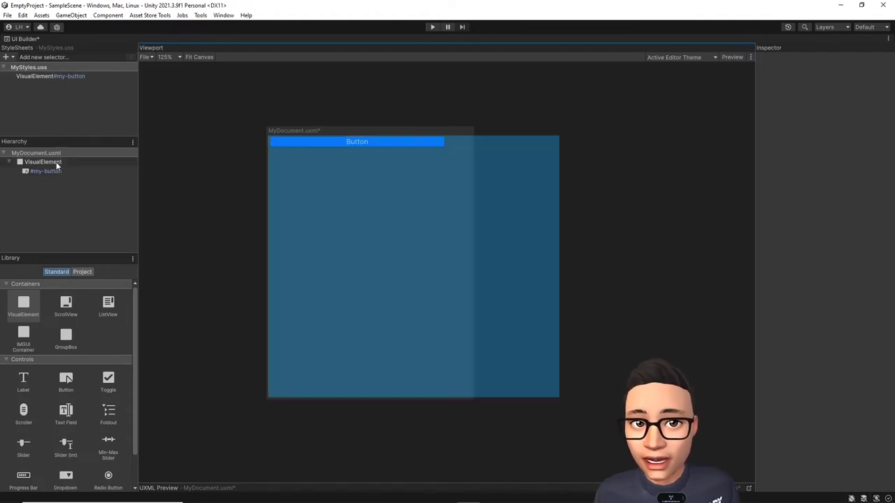
- Add a second VisualElement under the container and move #my-button into it
drag(23, 305, 43, 163)
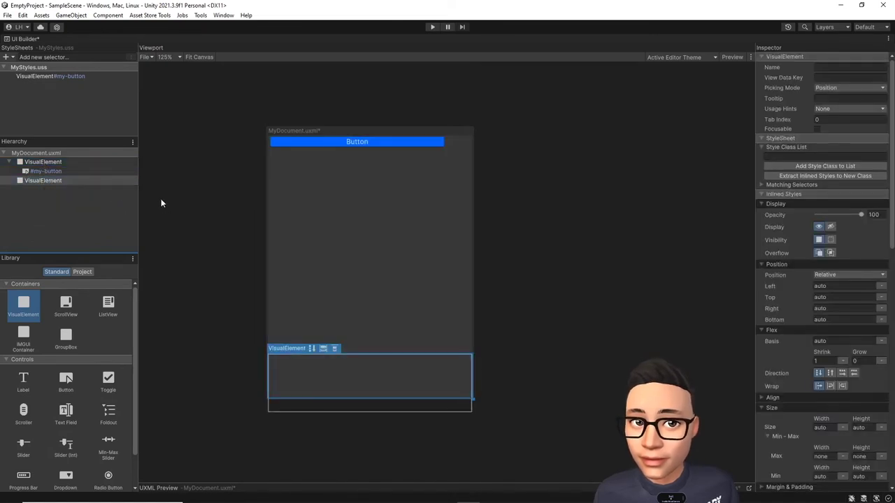
click(47, 172)
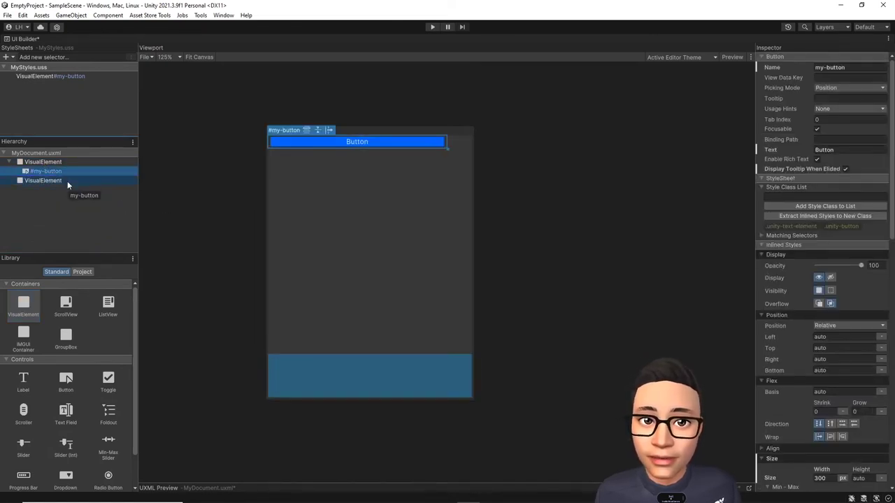
drag(67, 181, 67, 182)
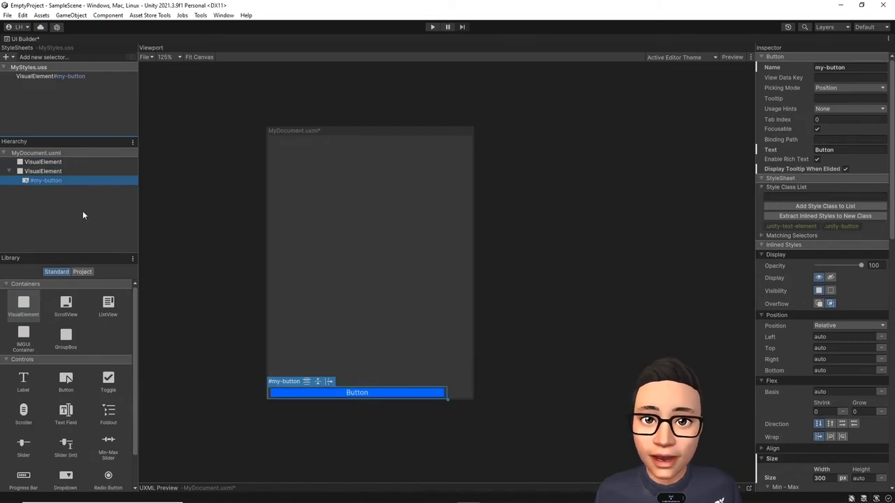
click(47, 172)
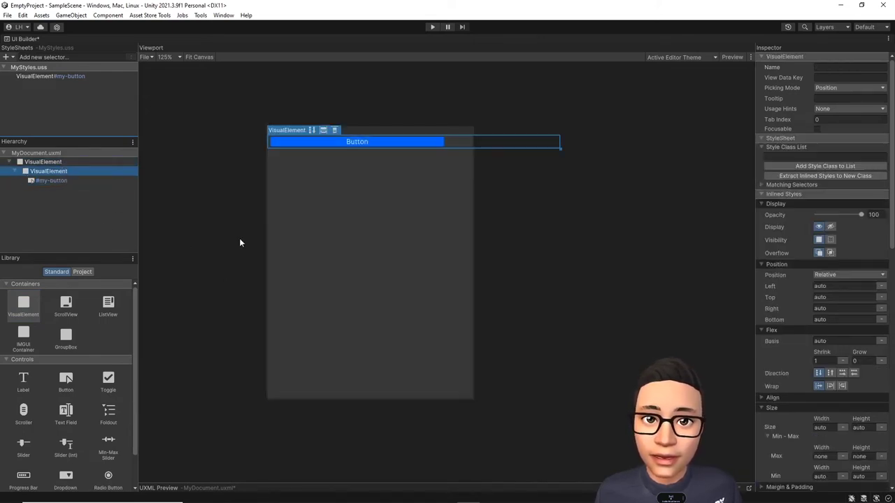
click(240, 243)
click(71, 171)
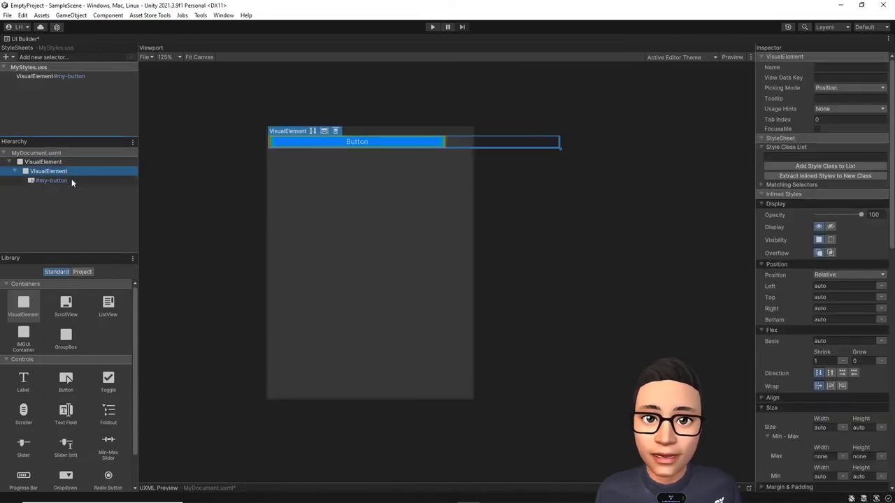
click(72, 180)
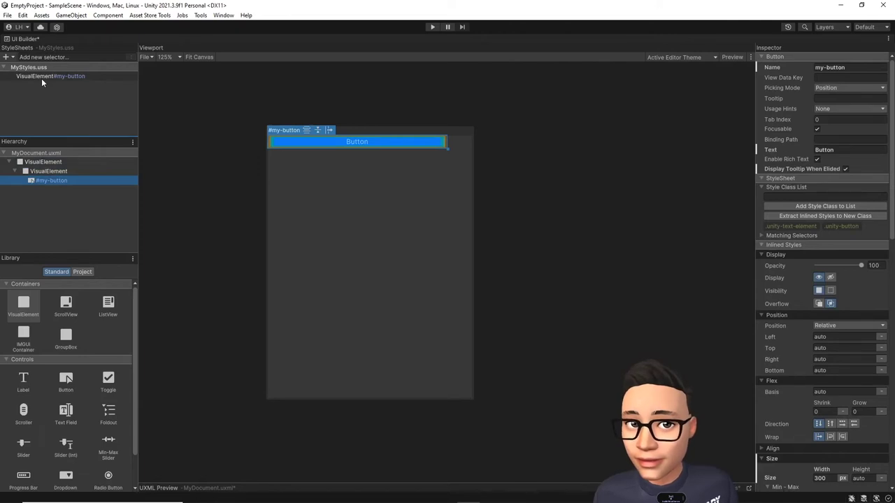
click(212, 113)
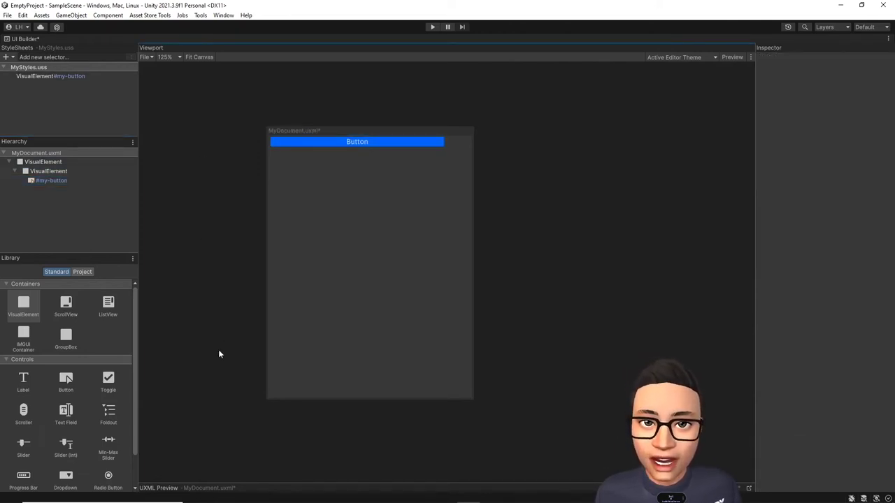
- Drop a Label into the inner VisualElement and nest #my-button under that Label
mouse_move(23, 381)
mouse_down()
mouse_move(13, 211)
mouse_move(40, 181)
mouse_up()
click(51, 193)
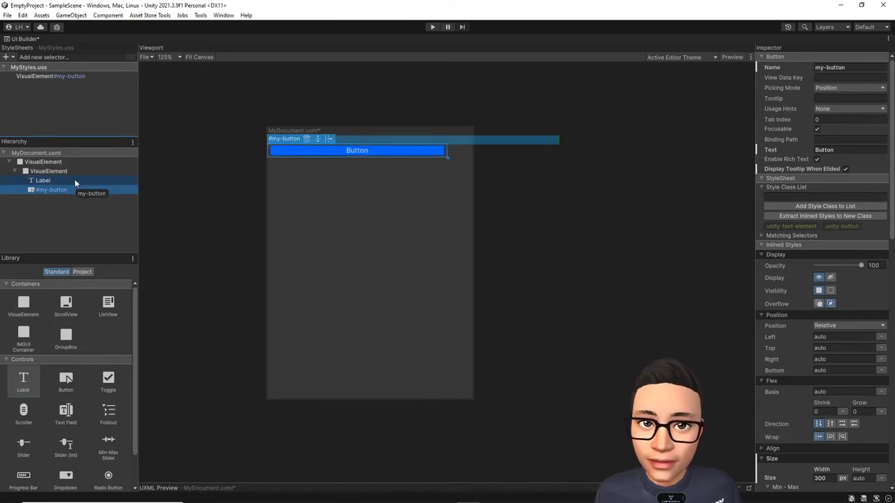
drag(75, 178, 74, 179)
click(183, 201)
click(72, 174)
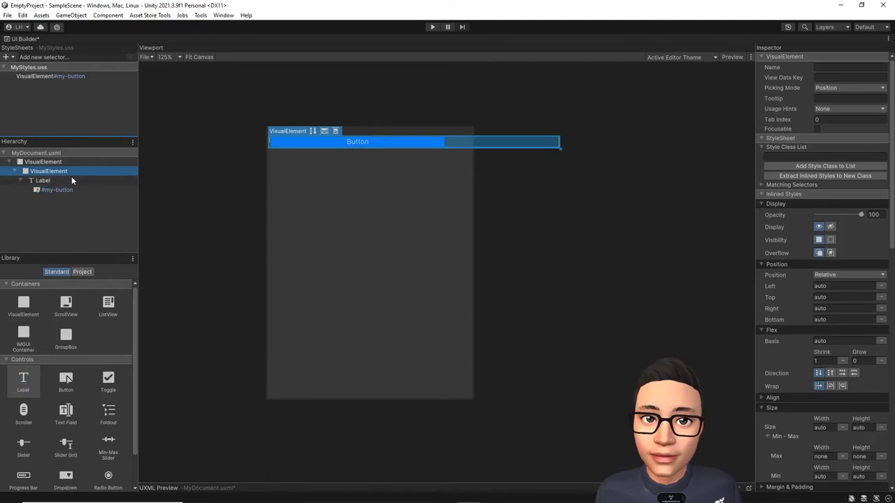
click(63, 181)
click(61, 188)
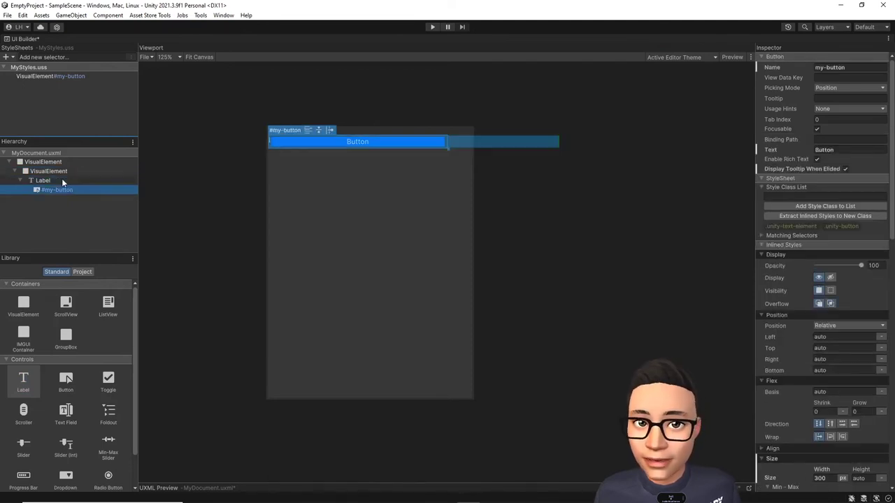
click(66, 171)
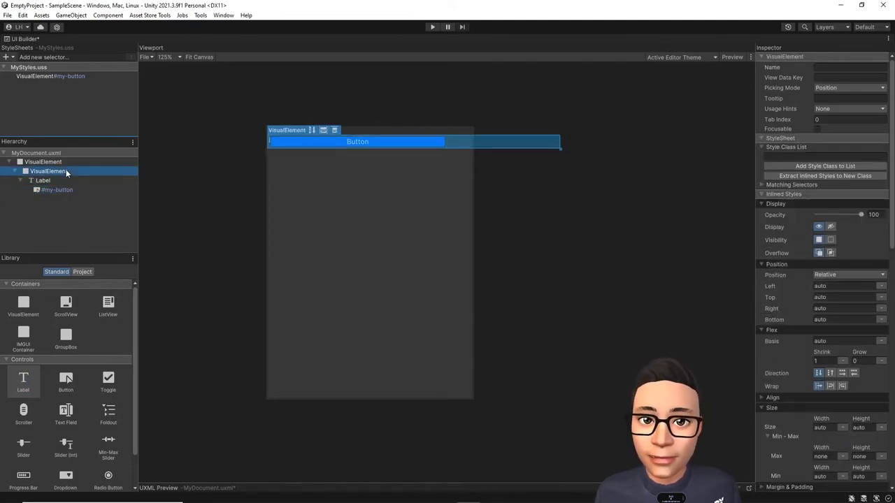
click(189, 163)
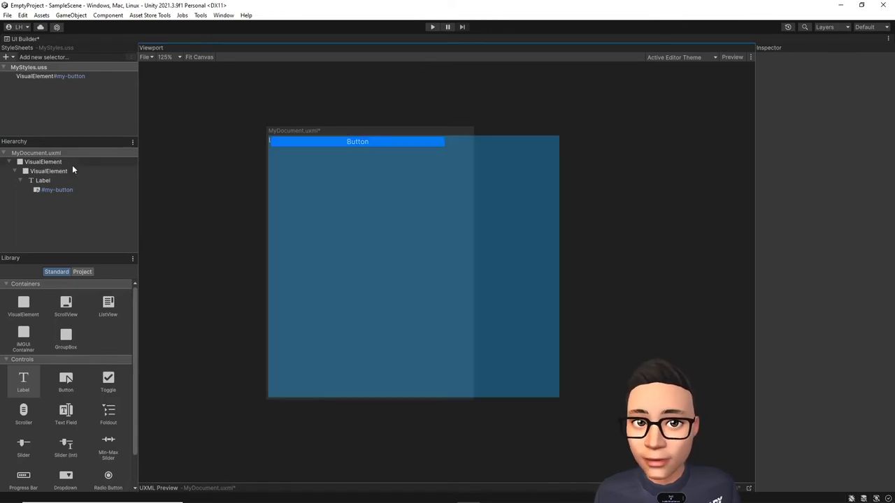
- Delete the nested VisualElement tree and add a fresh VisualElement containing a Button
click(72, 165)
right_click(72, 165)
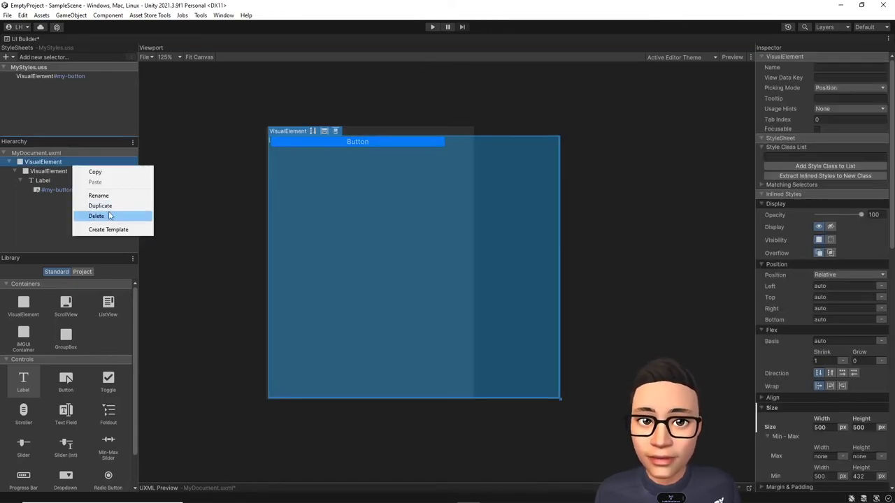
click(110, 215)
click(174, 201)
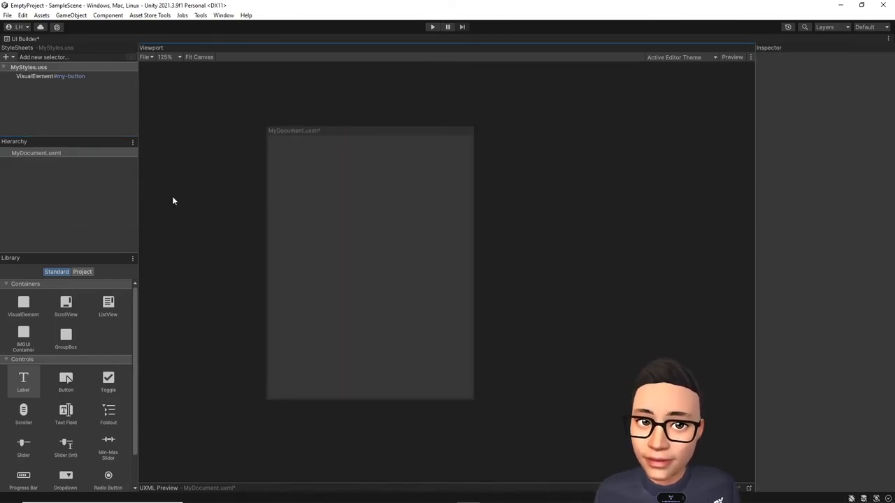
drag(23, 304, 38, 199)
drag(65, 381, 58, 161)
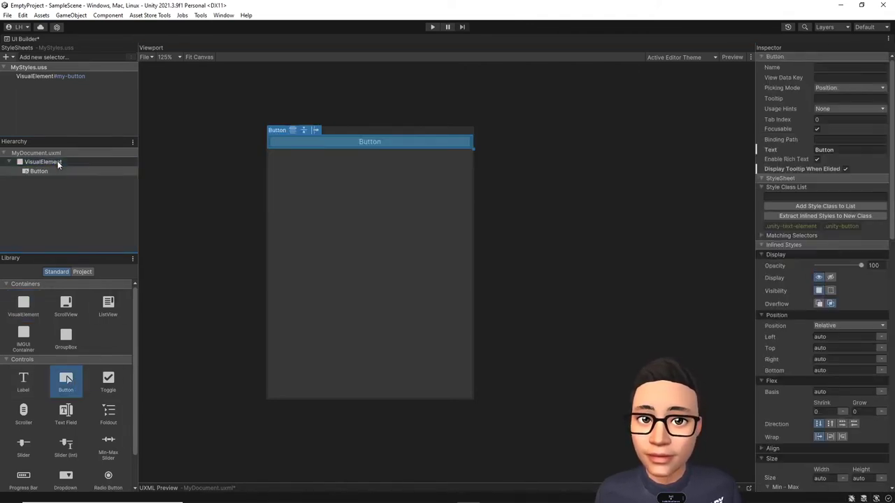
- Rename the new Button to my-button
right_click(59, 172)
click(100, 201)
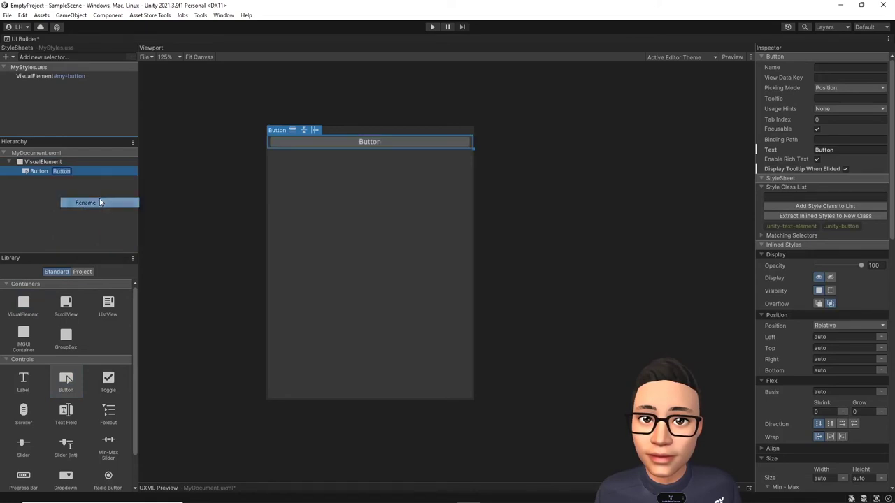
text(my-b)
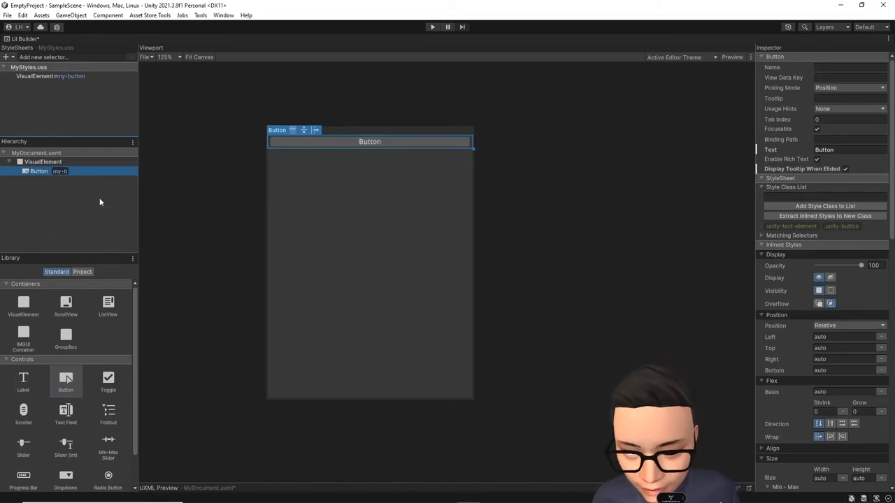
text(utton)
key(Return)
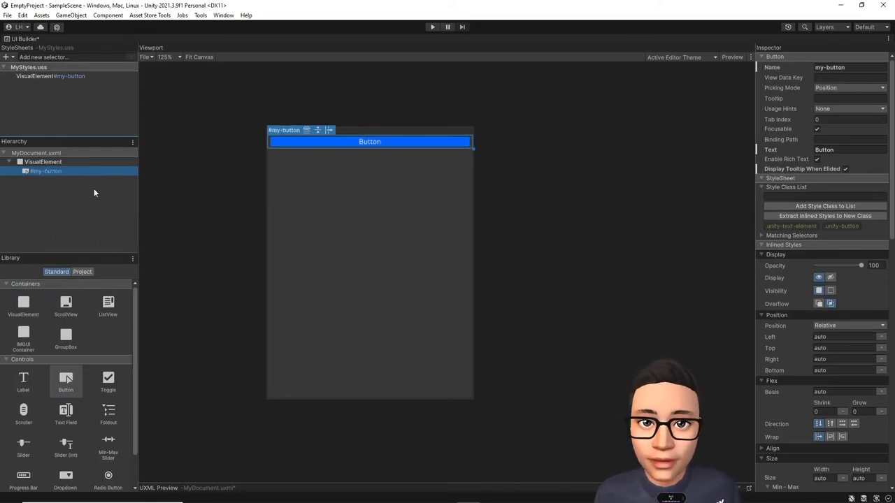
click(82, 162)
click(42, 57)
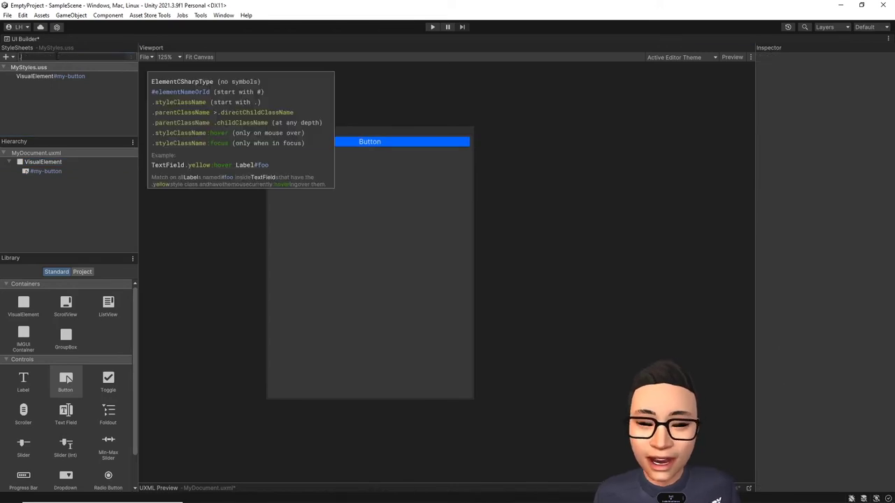
- Create a .red selector and assign it to the container VisualElement
text(.red)
key(Return)
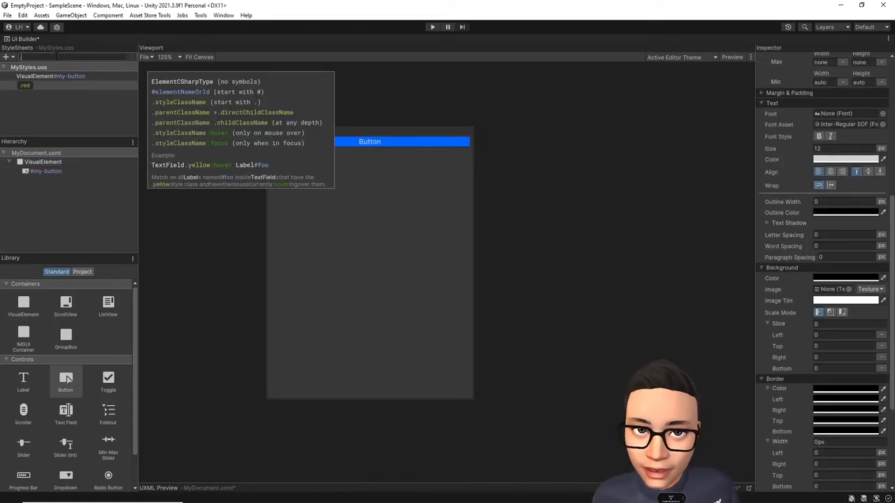
drag(26, 86, 45, 165)
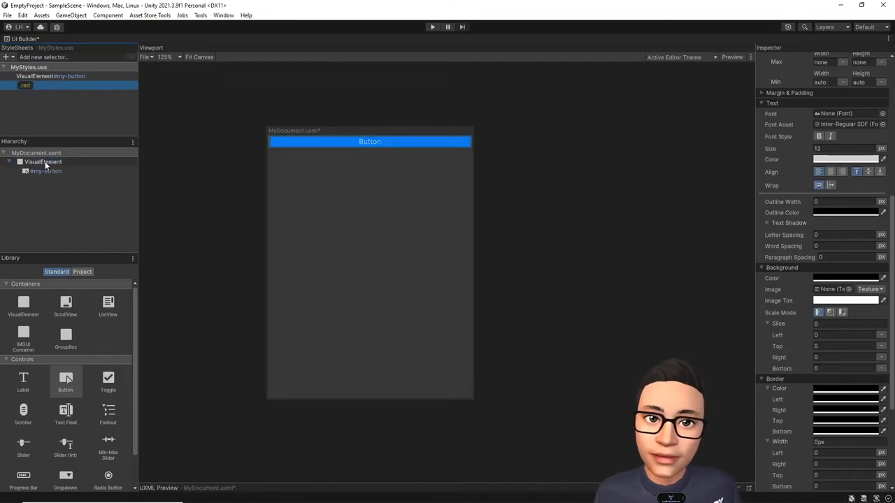
- Inspect the container and my-button, then start and abandon a new selector entry
click(43, 162)
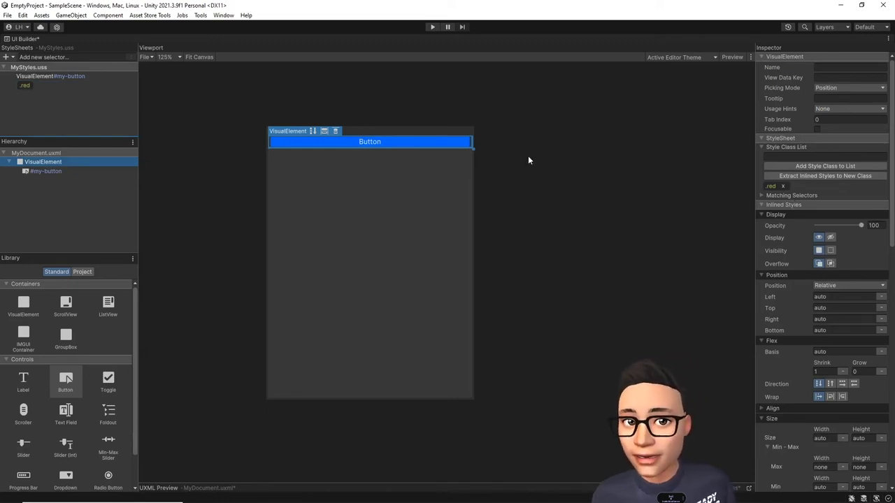
click(45, 171)
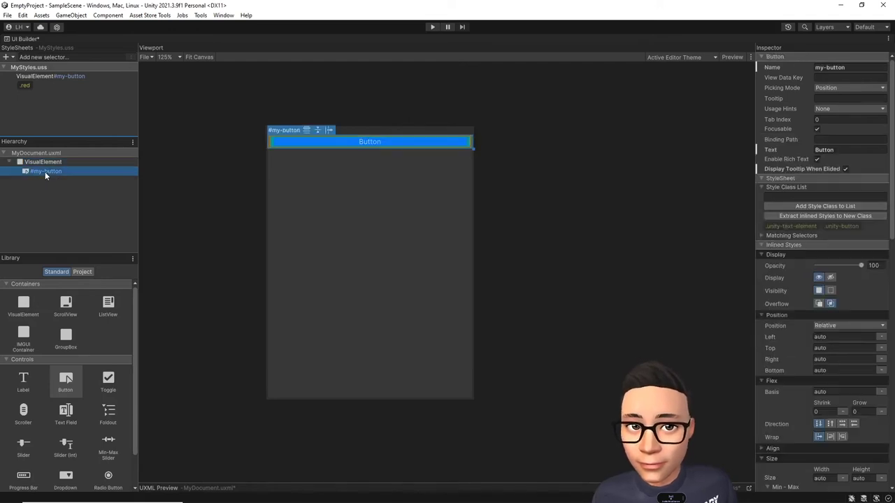
click(43, 161)
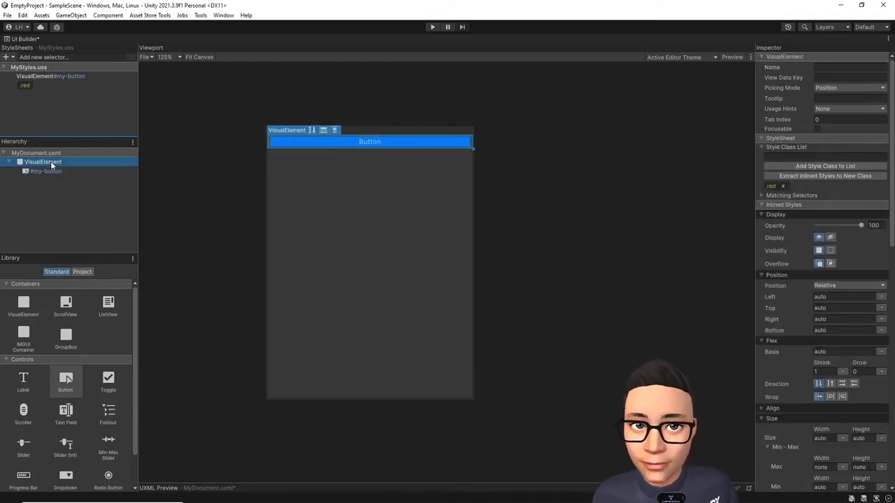
click(35, 56)
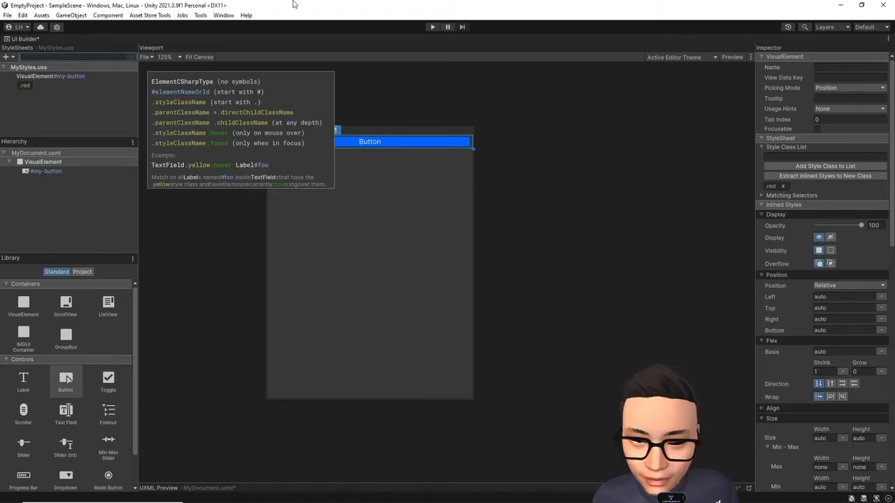
click(77, 165)
- Rename the container VisualElement to my-element
right_click(77, 166)
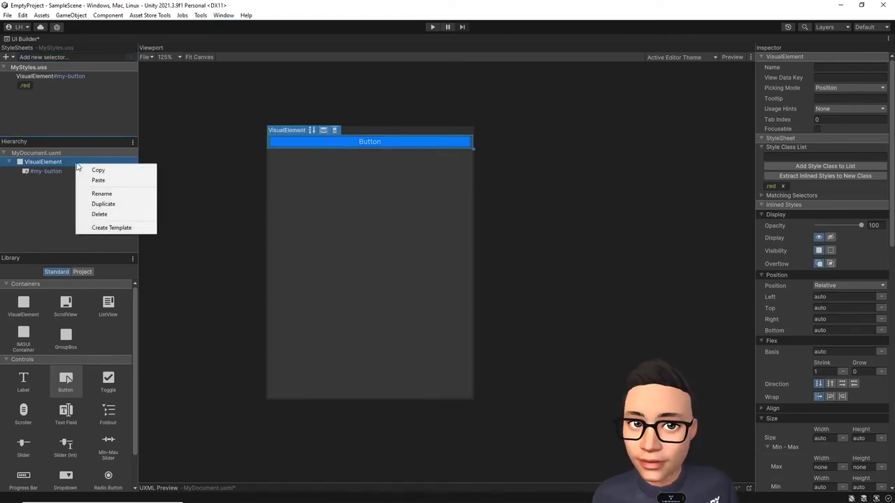
click(114, 195)
text(my-eleme)
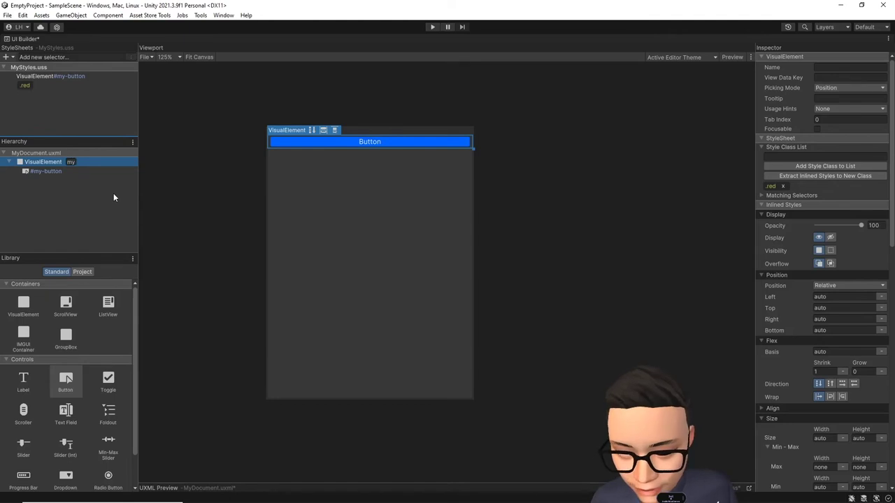
text(nt)
key(Return)
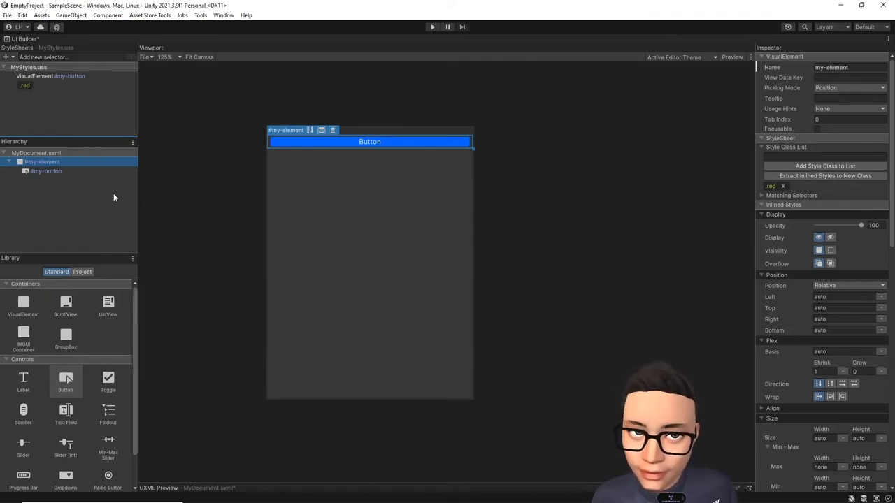
- Add the selector #my-element.red Button#my-button to MyStyles.uss
click(33, 58)
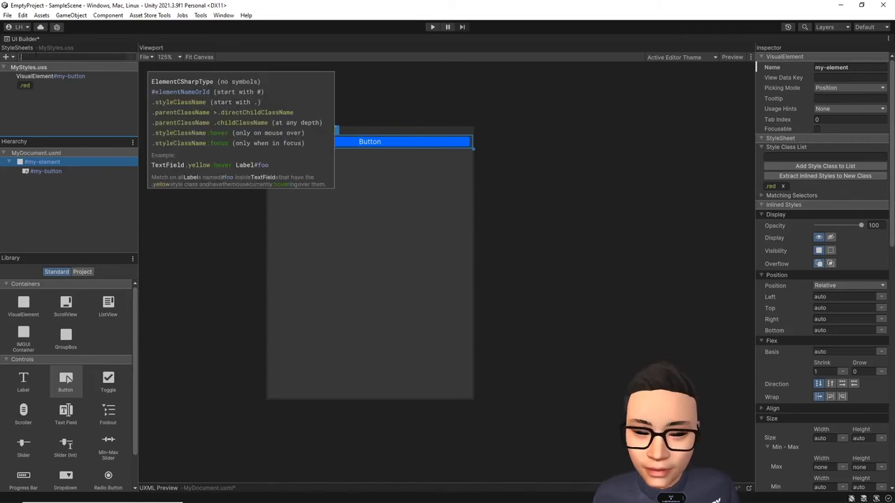
text(#my-element)
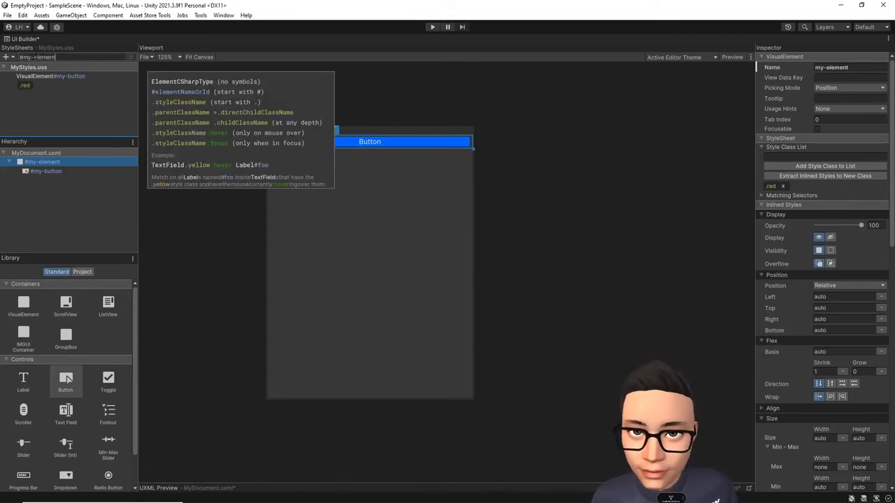
text(.red)
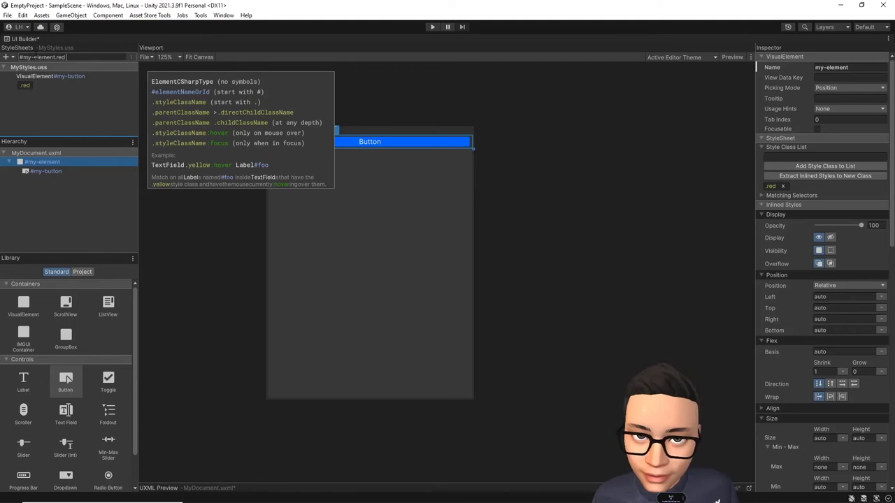
text(Button)
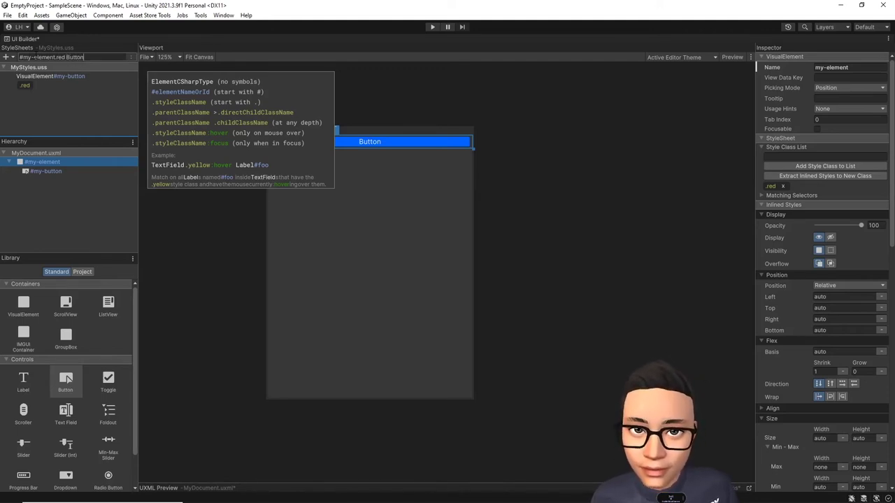
text(#my)
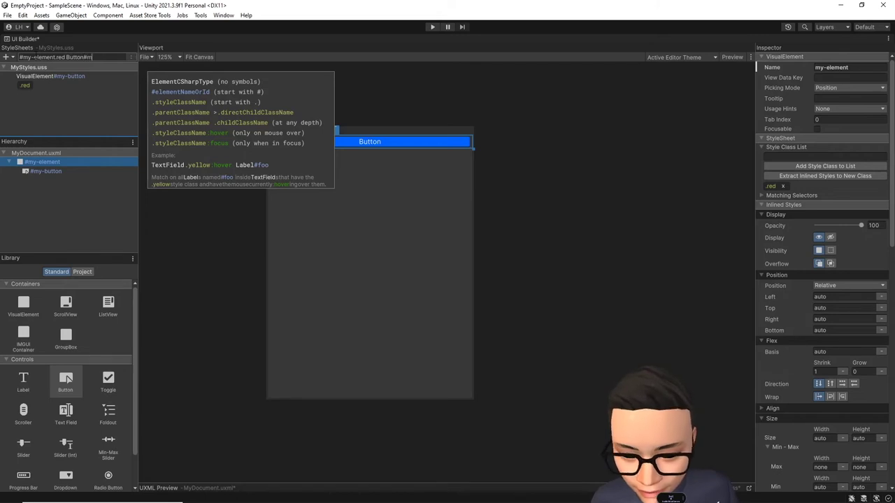
text(-butt)
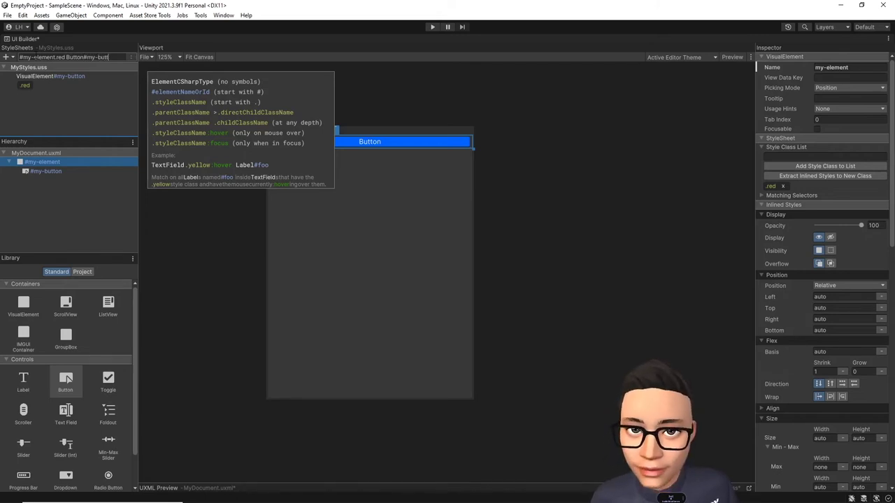
text(on)
key(Return)
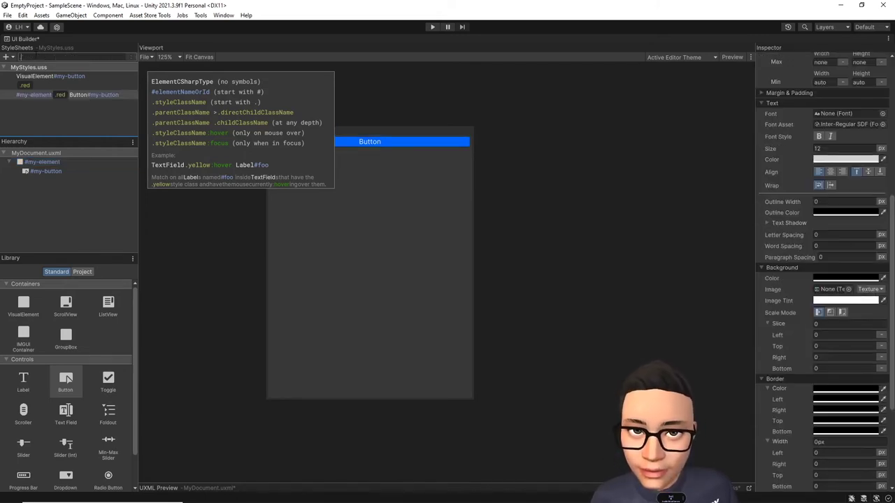
- Give the #my-element.red Button#my-button selector a red CD0F0F background
click(558, 161)
click(92, 96)
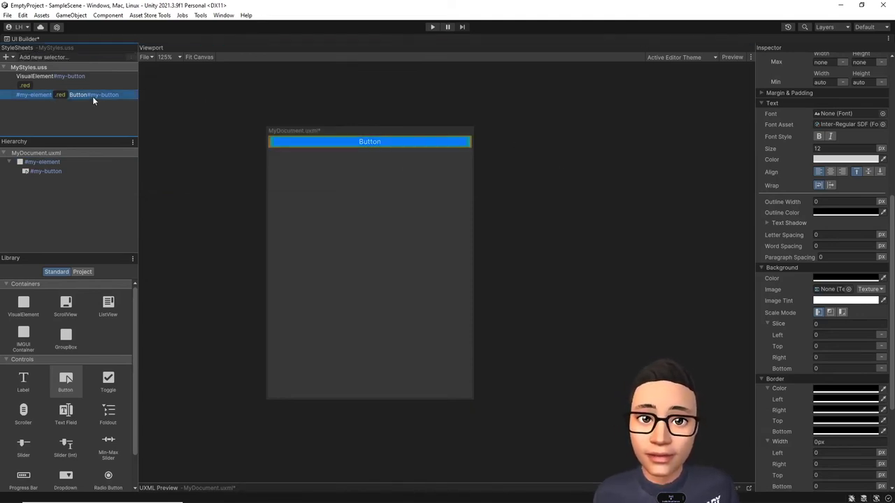
scroll(844, 201, down, 3)
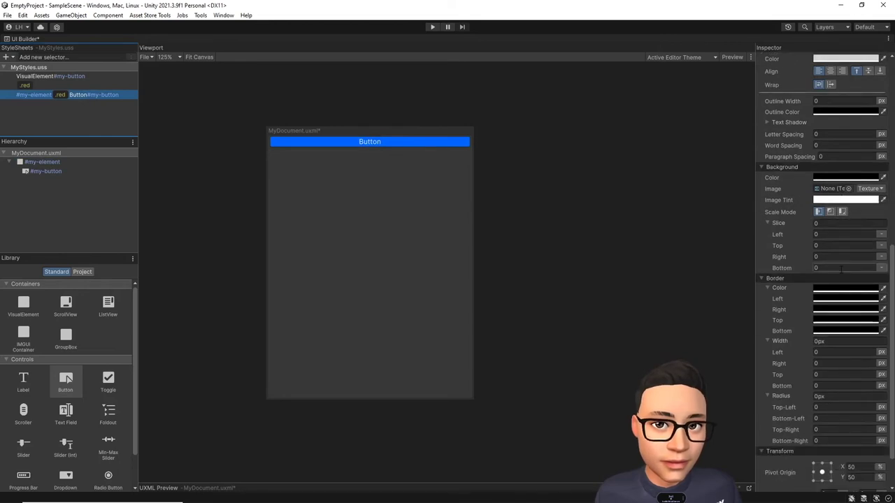
click(849, 178)
drag(841, 254, 857, 235)
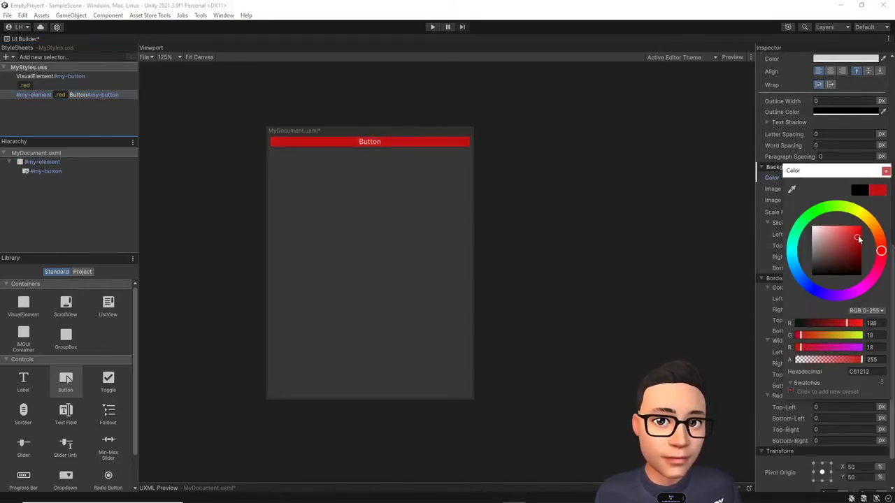
click(886, 172)
- Review the new selector's text and save the UI document
scroll(873, 181, up, 5)
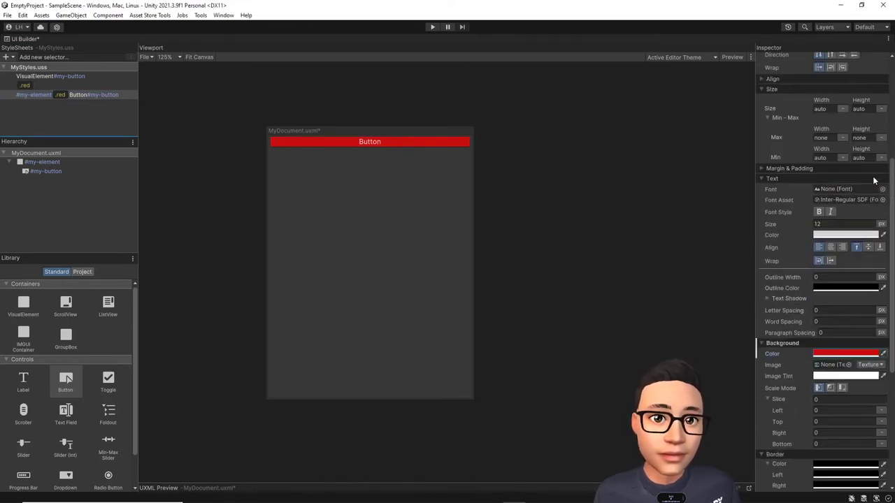
scroll(873, 181, up, 5)
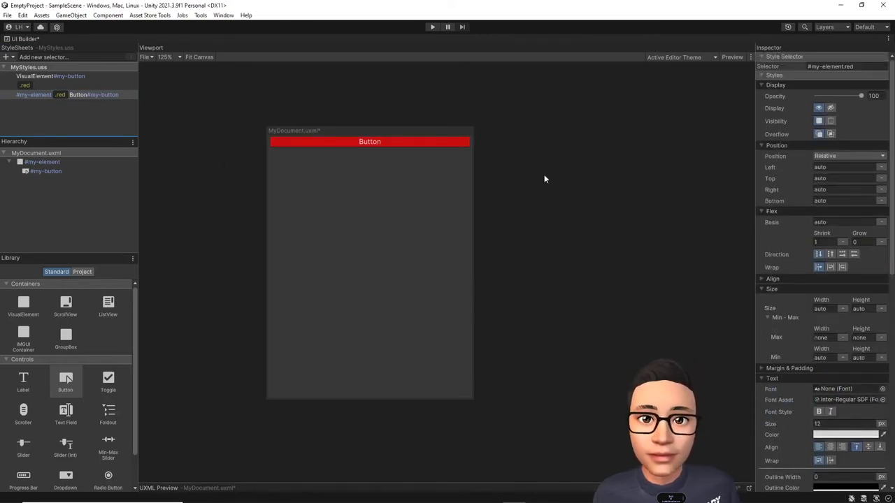
click(859, 66)
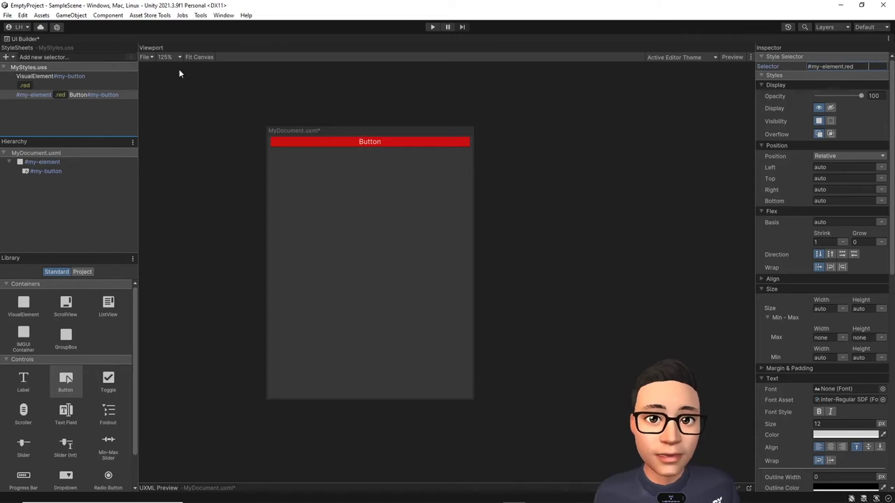
click(144, 57)
click(153, 98)
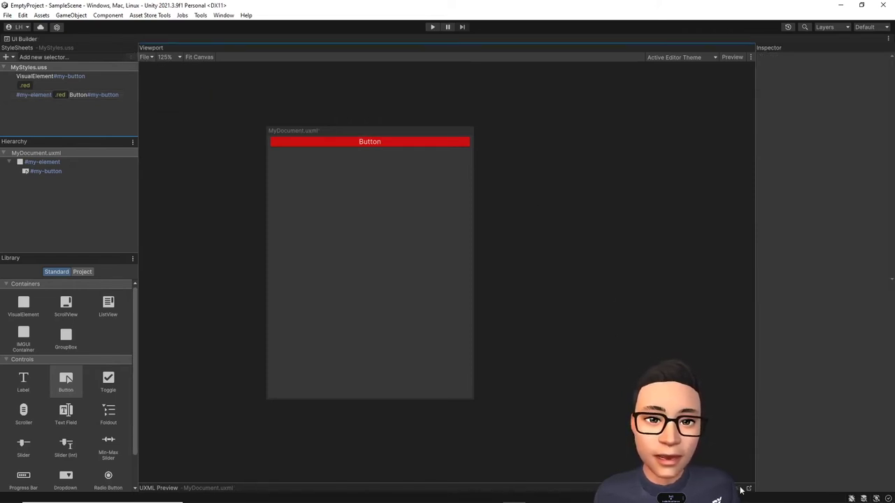
key(alt+Tab)
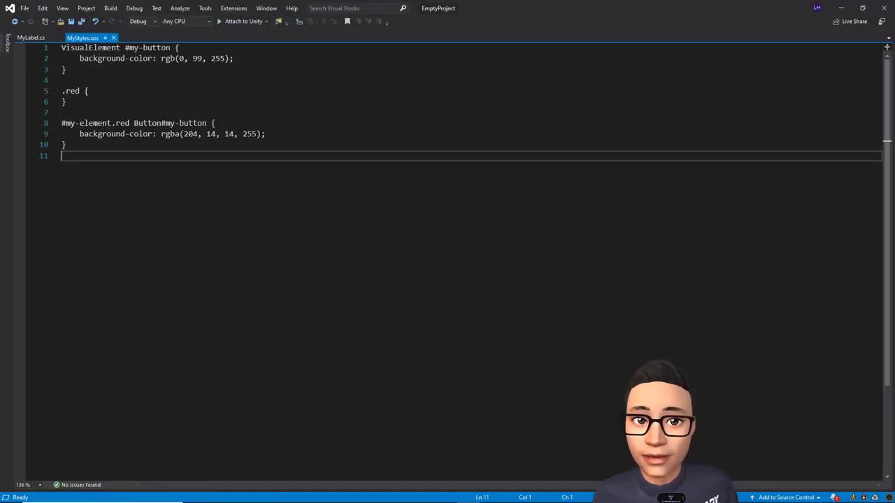
key(alt+Tab)
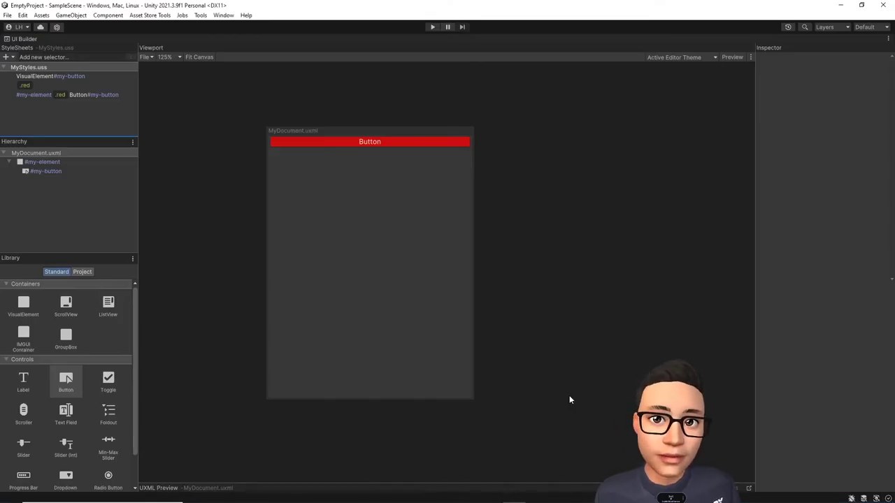
- Add a second VisualElement holding a Button named my-button, then inspect both red buttons
drag(23, 302, 43, 176)
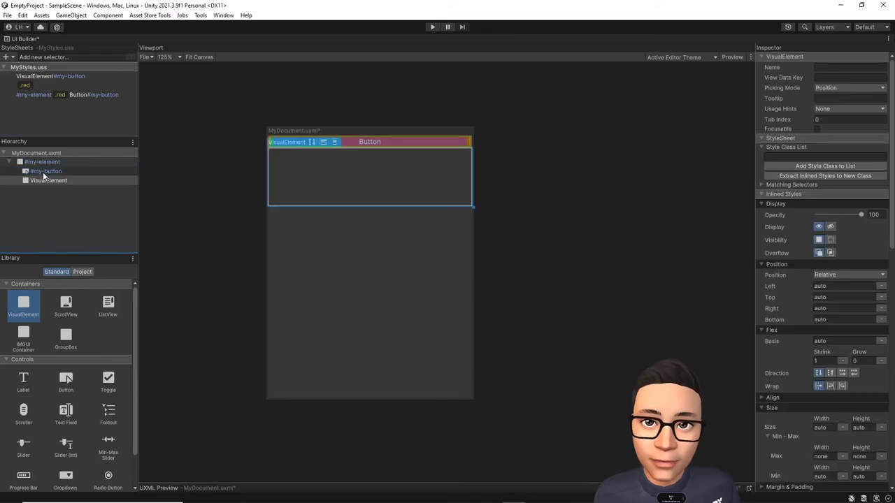
drag(82, 379, 63, 180)
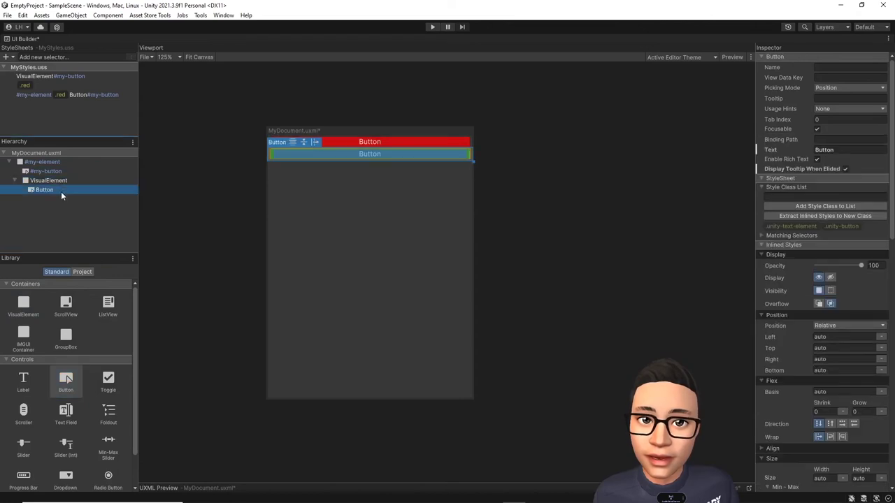
right_click(61, 191)
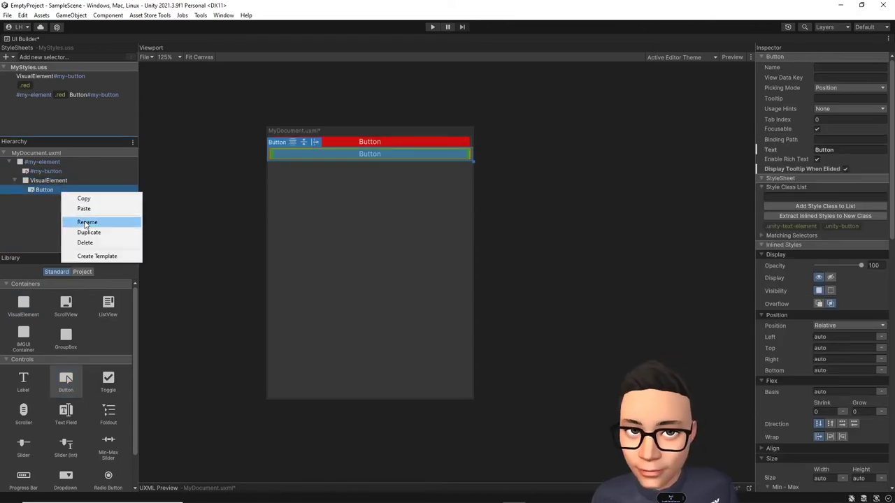
click(83, 220)
text(my-button)
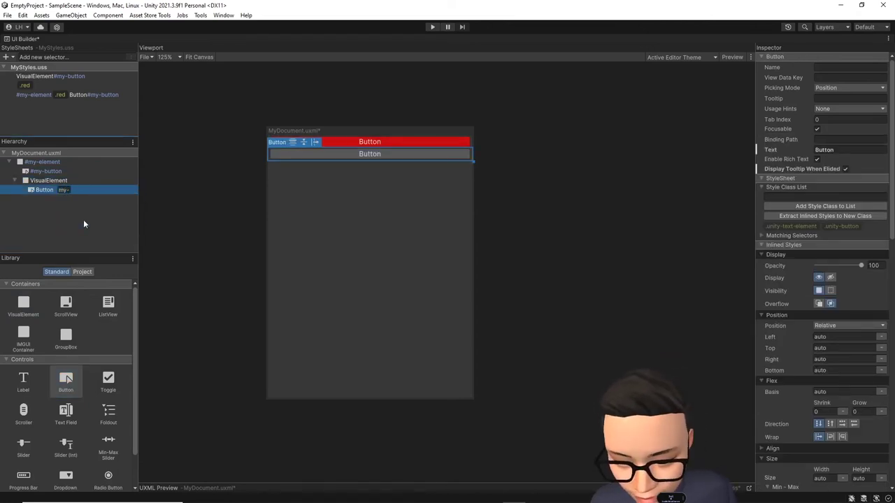
key(Return)
click(171, 203)
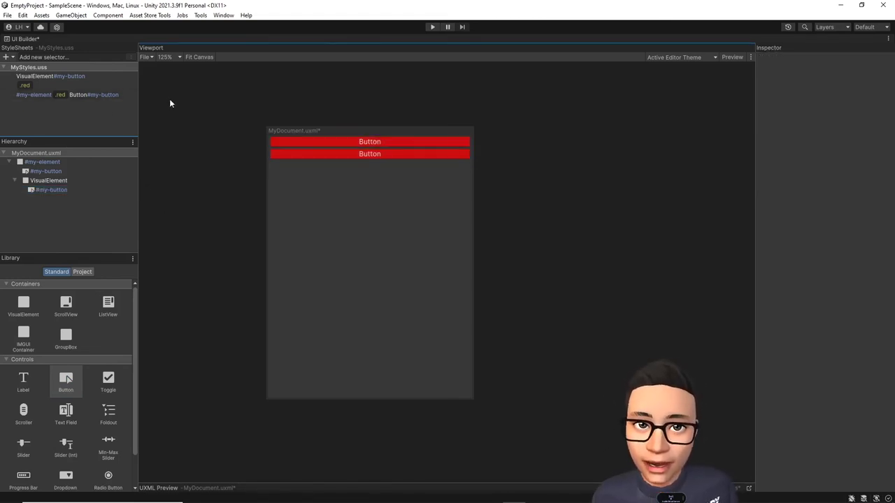
click(67, 189)
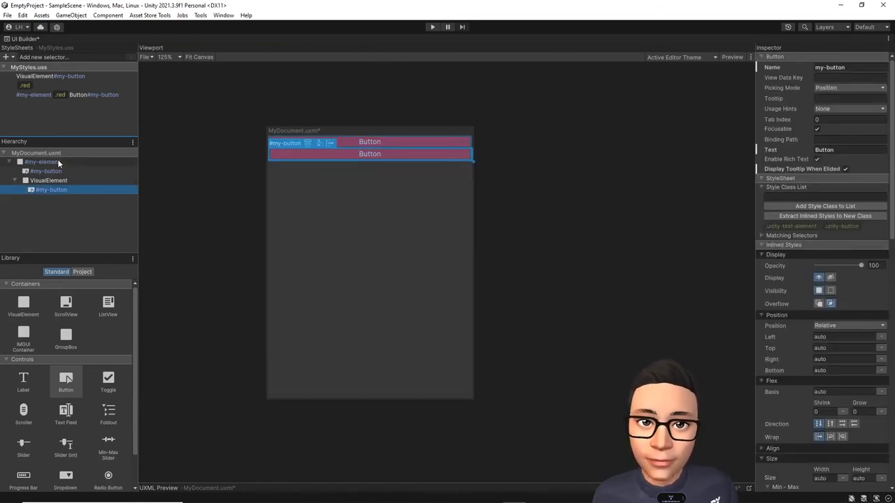
click(59, 162)
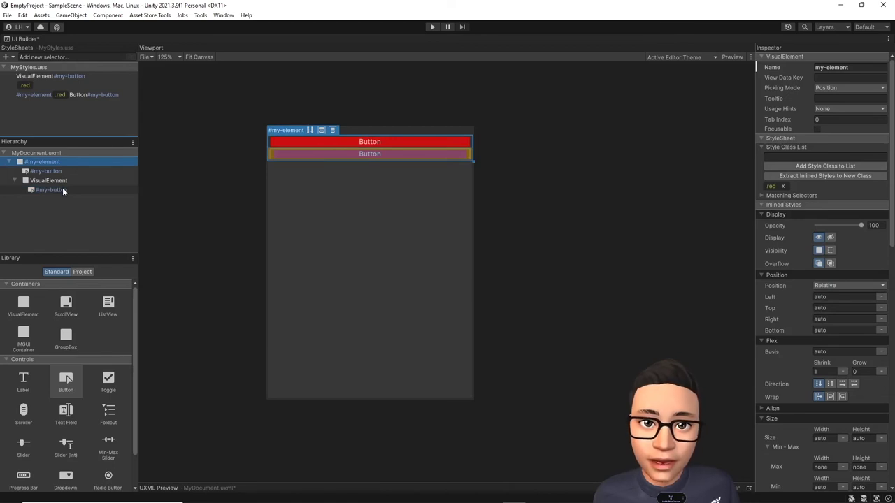
click(213, 195)
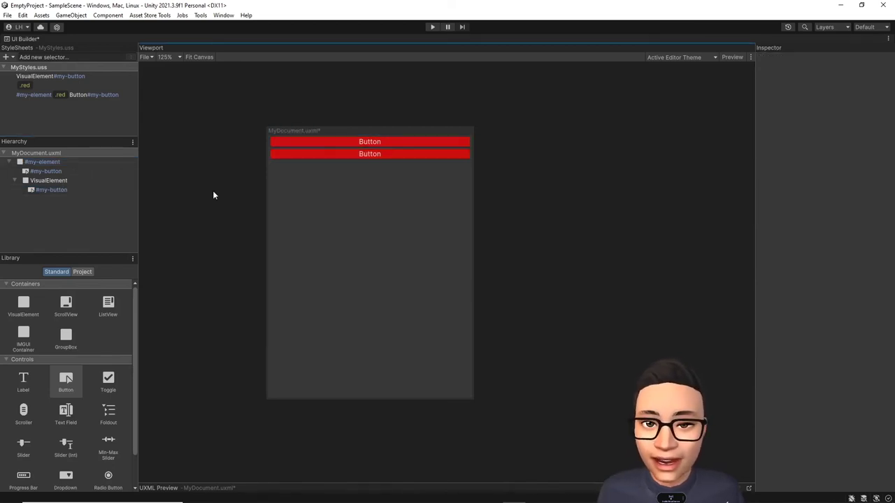
click(120, 171)
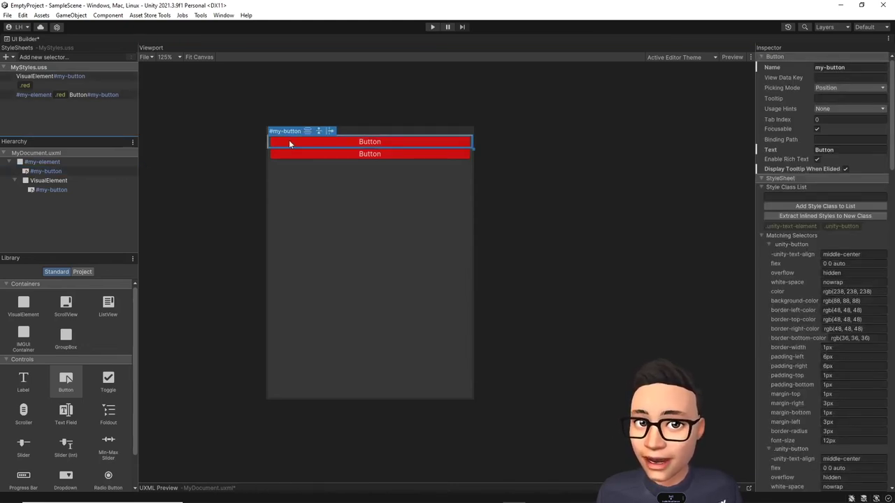
click(185, 171)
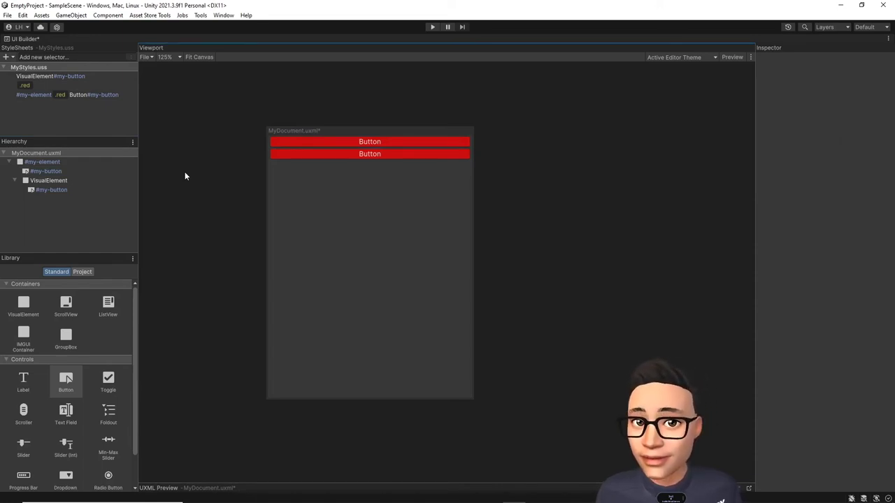
- Change the rule to #my-element.red > Button#my-button so it matches direct children only
right_click(115, 98)
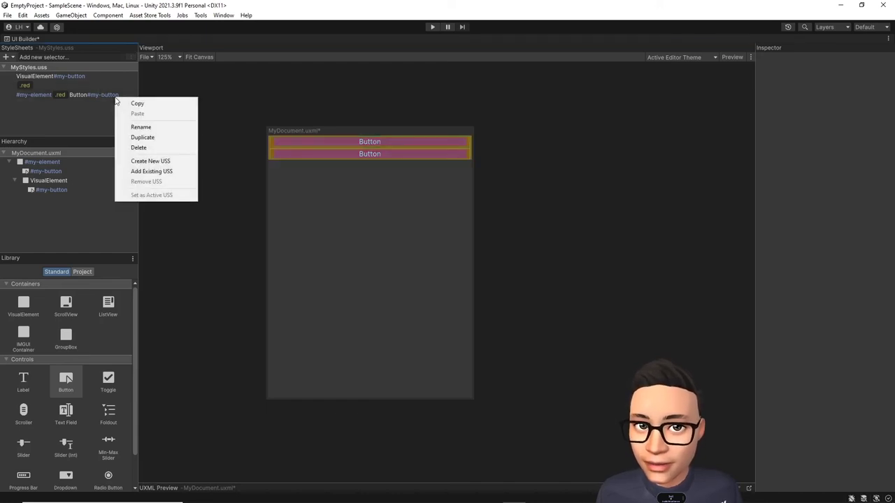
click(155, 127)
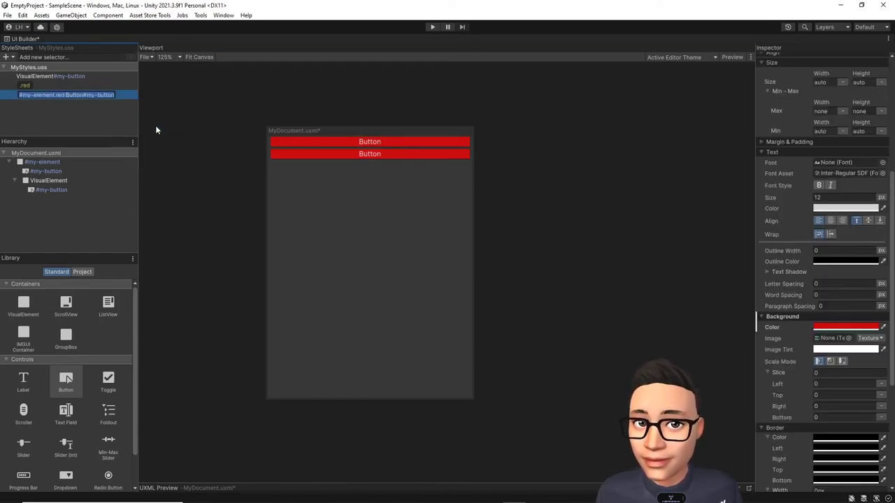
click(65, 96)
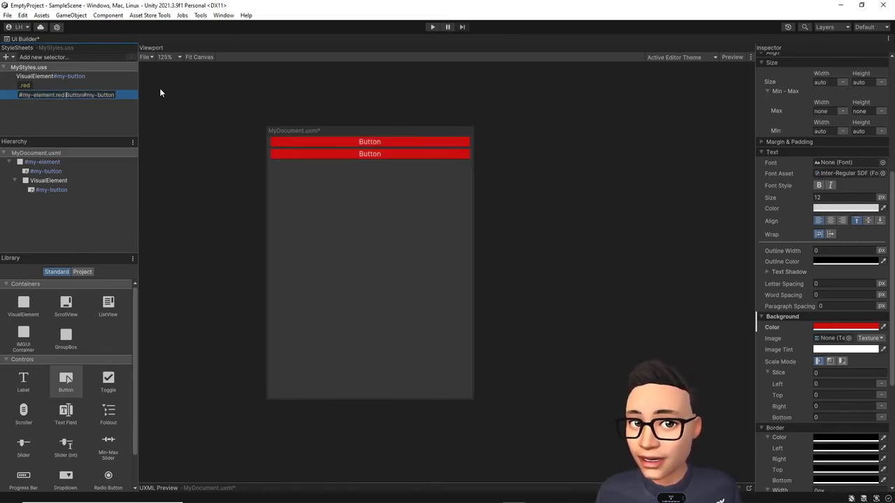
text(>)
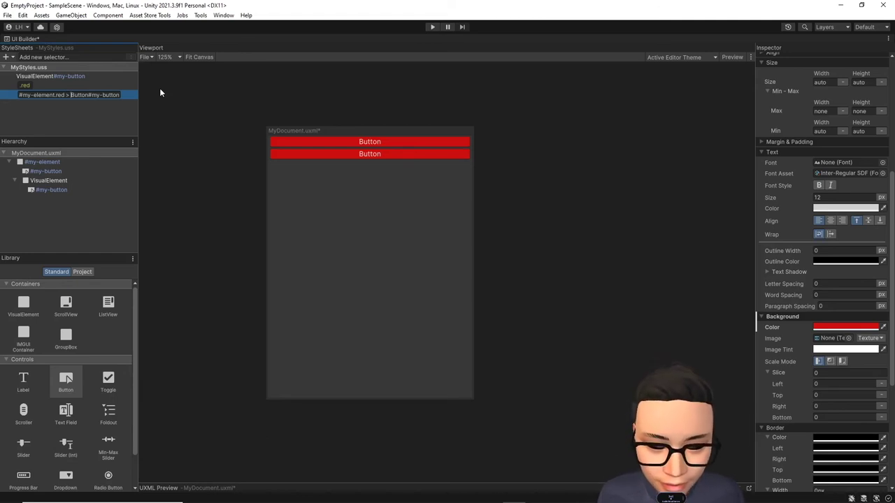
key(Return)
- Save the document and switch to Visual Studio
click(147, 58)
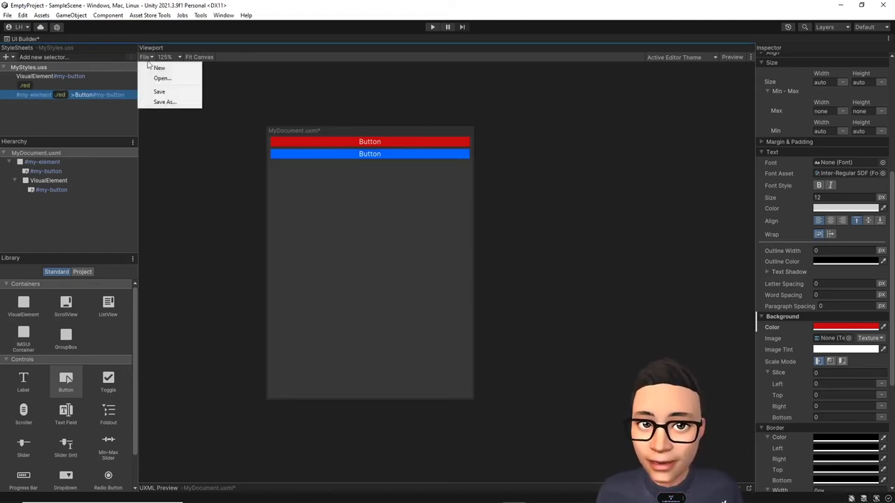
click(157, 90)
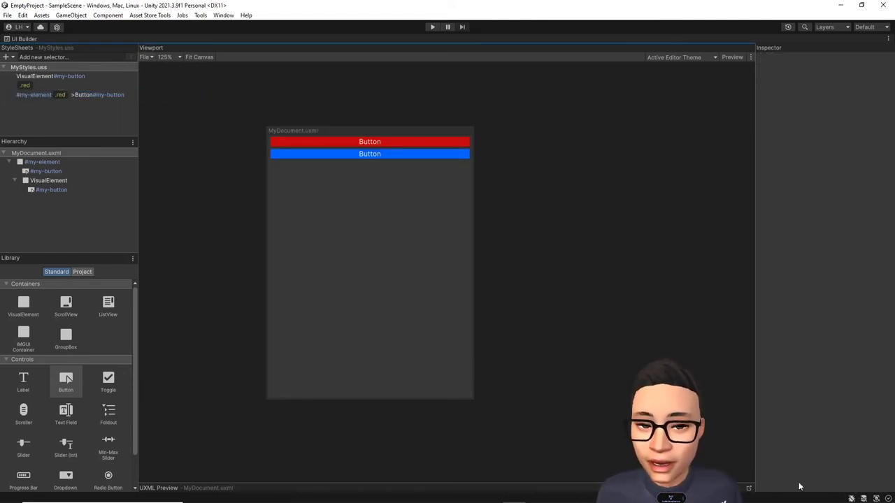
key(alt+Tab)
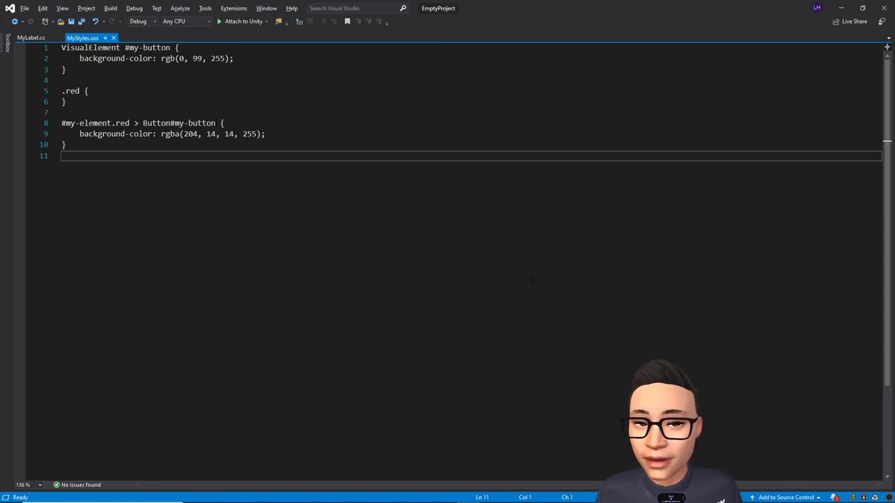
- Return from Visual Studio to Unity UI Builder after checking the child-only rule
key(alt+Tab)
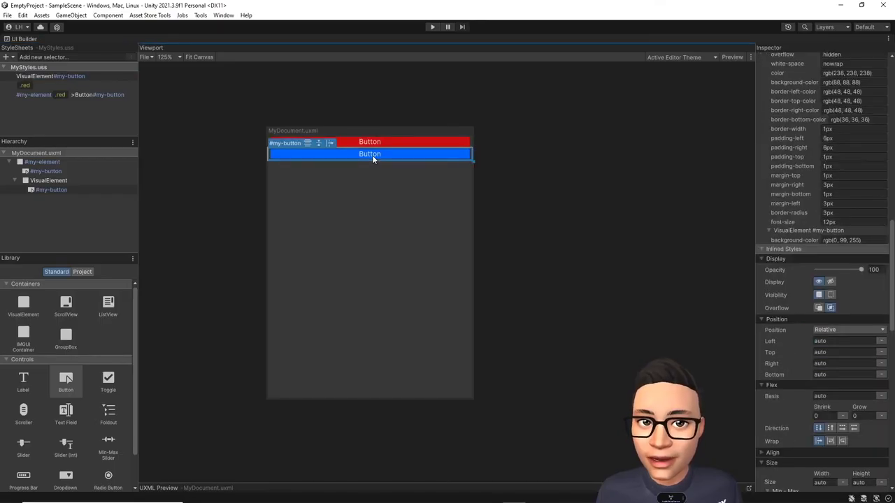
click(115, 74)
click(168, 180)
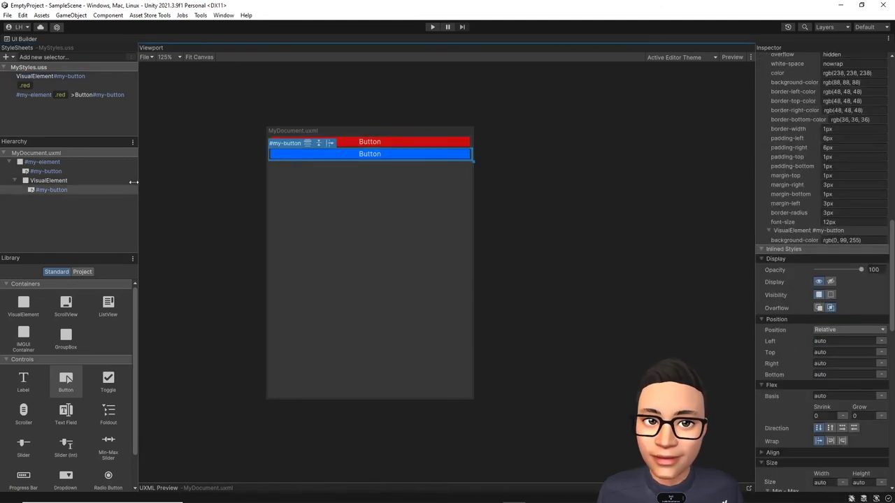
click(87, 191)
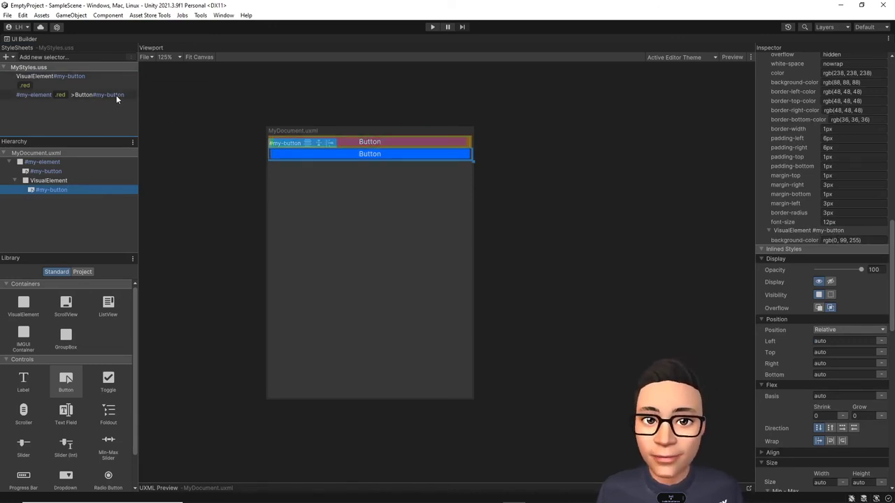
click(381, 142)
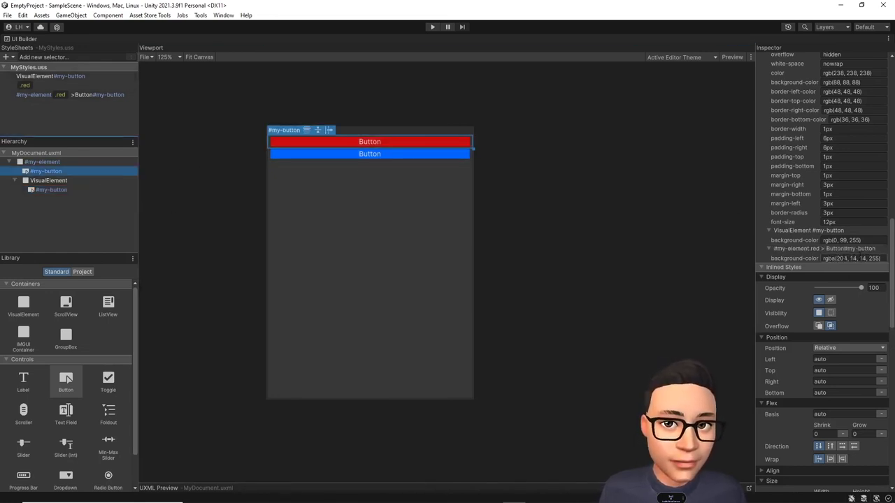
click(115, 97)
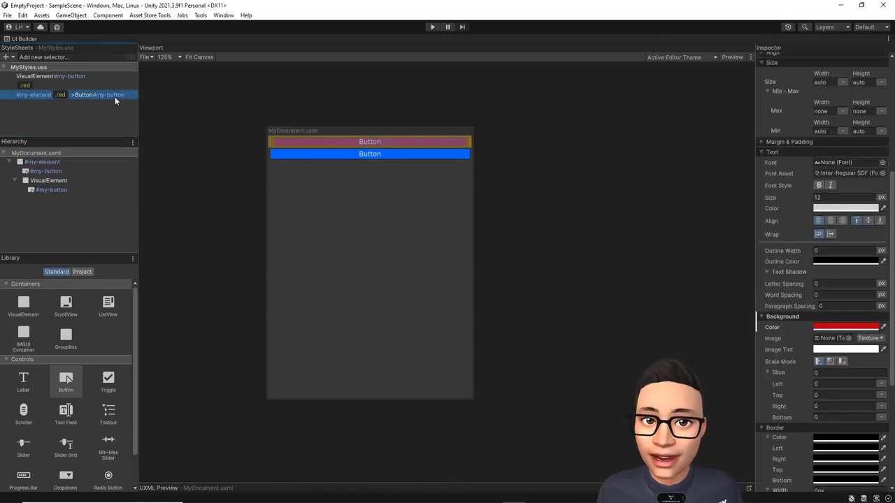
click(248, 92)
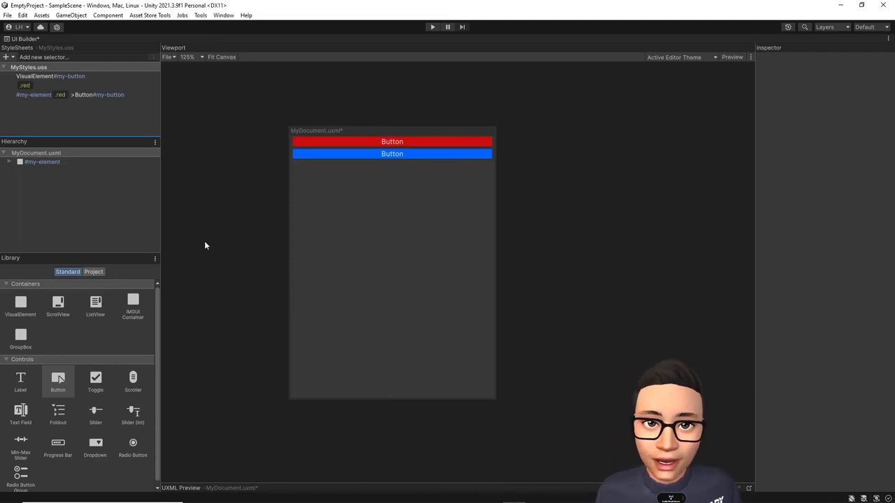
- Nest four VisualElements below the buttons, with a duplicated Button in the innermost one
drag(20, 304, 36, 207)
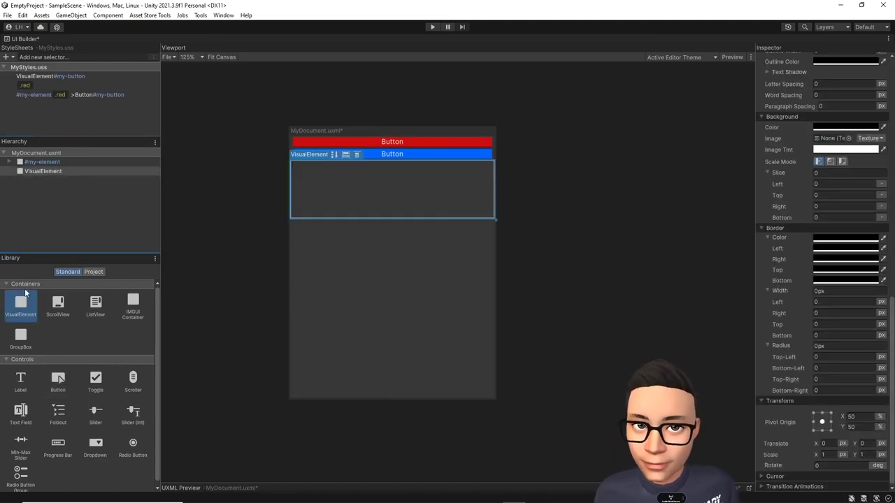
drag(36, 206, 44, 172)
drag(28, 304, 46, 181)
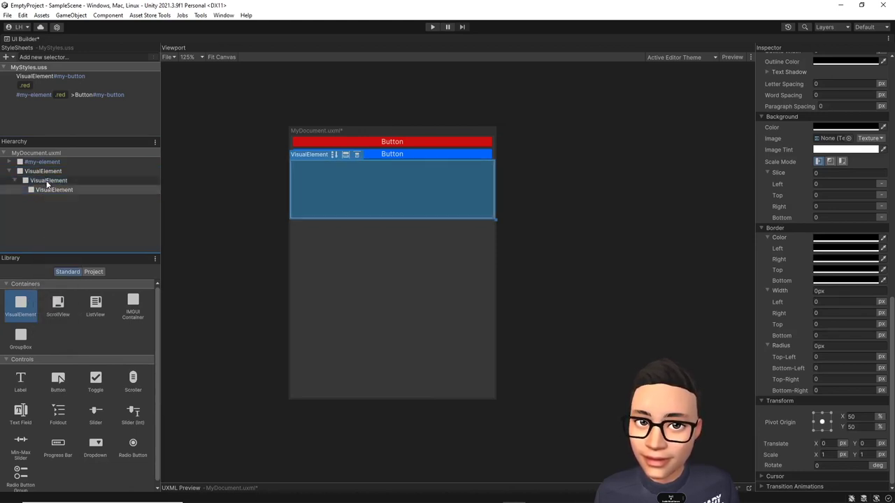
drag(28, 315, 67, 192)
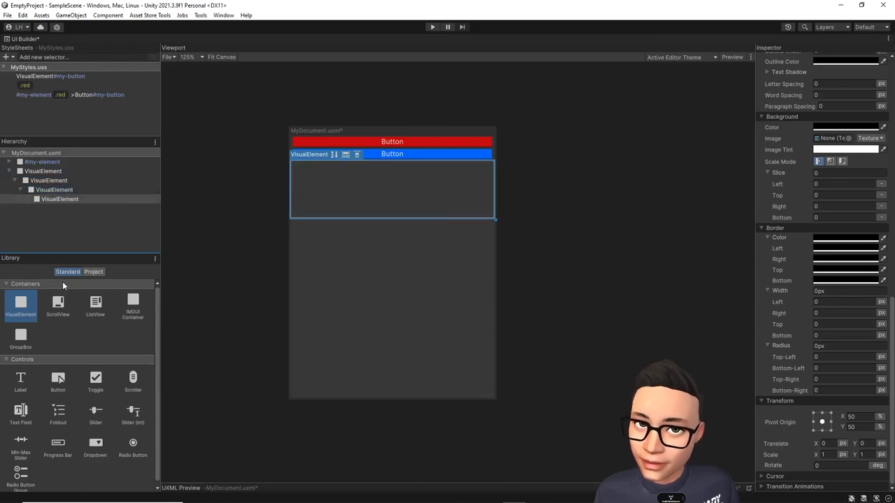
drag(69, 380, 72, 199)
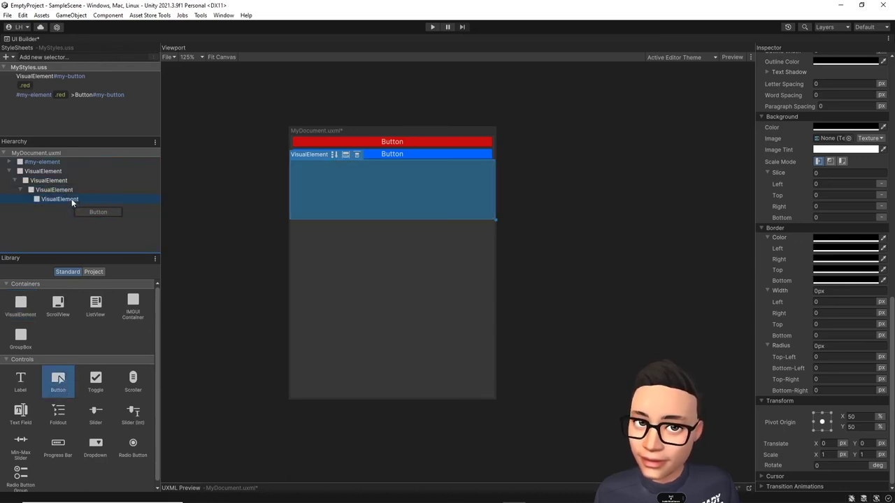
click(61, 208)
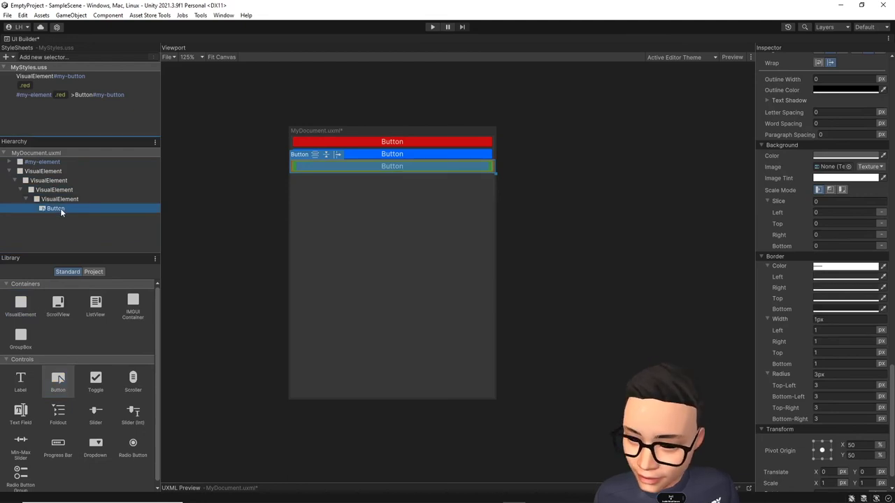
key(ctrl+d)
key(ctrl+d)
- Begin renaming the outermost new VisualElement
click(56, 172)
right_click(61, 171)
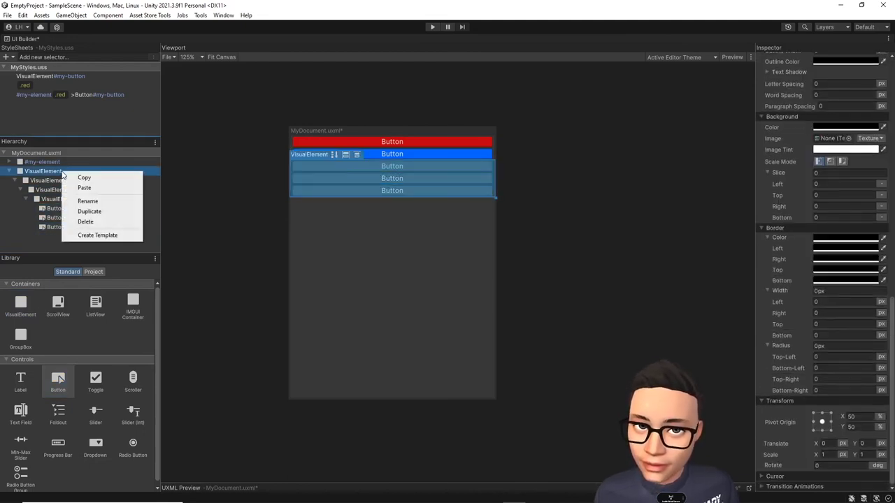
click(79, 202)
- Name the nested containers grandparent, parent and child
text(gr)
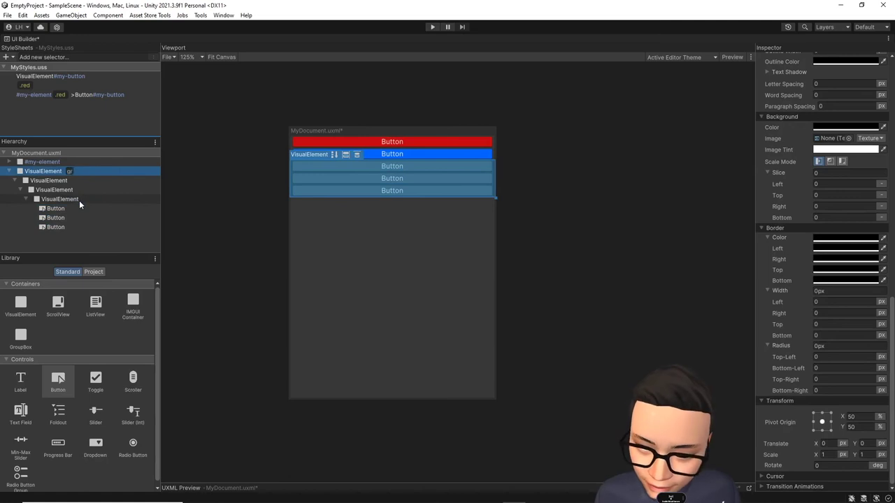
text(andparent)
key(Return)
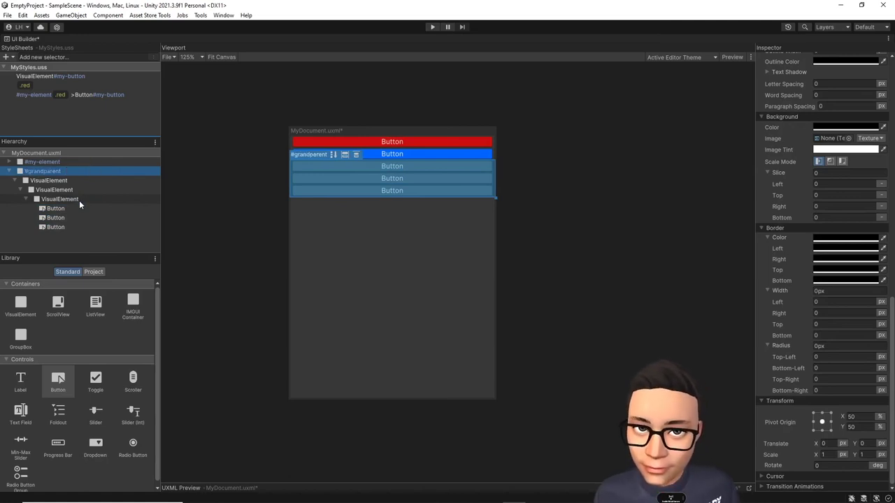
click(80, 181)
right_click(80, 181)
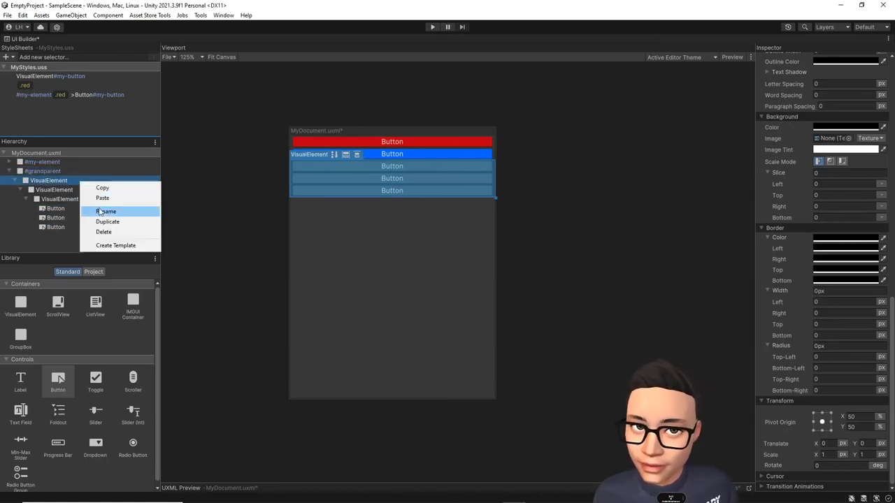
click(97, 208)
text(parent)
key(Return)
click(73, 189)
right_click(72, 189)
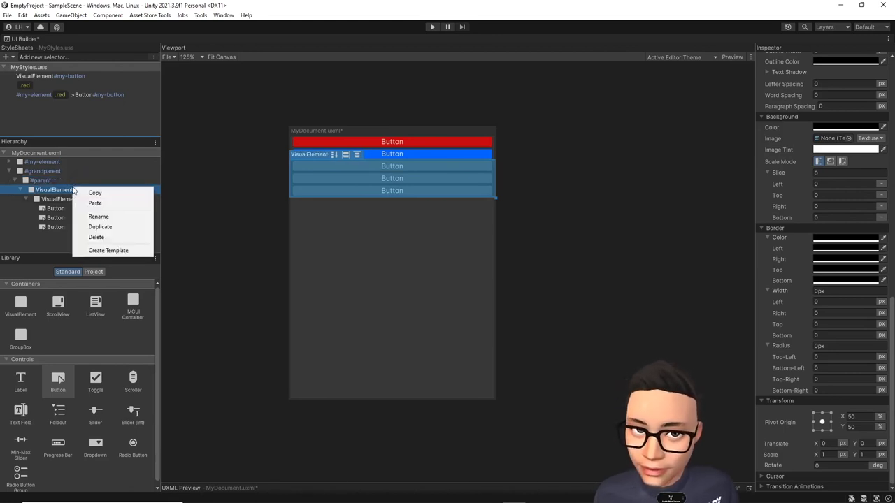
click(96, 216)
text(child)
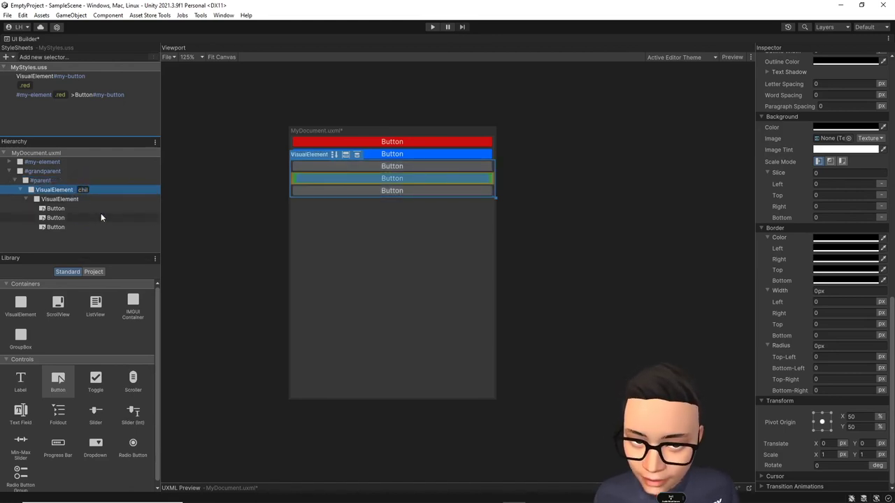
key(Return)
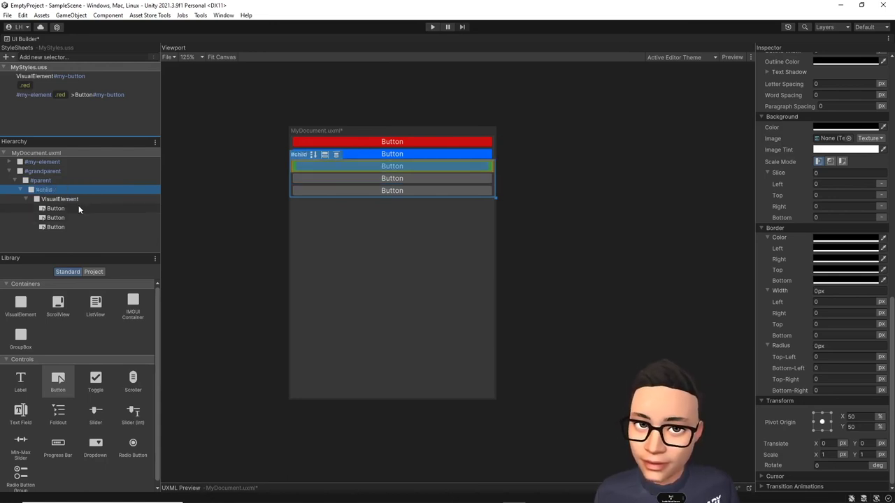
- Name the first inner button orphan and delete the two unnamed buttons
right_click(79, 205)
click(103, 228)
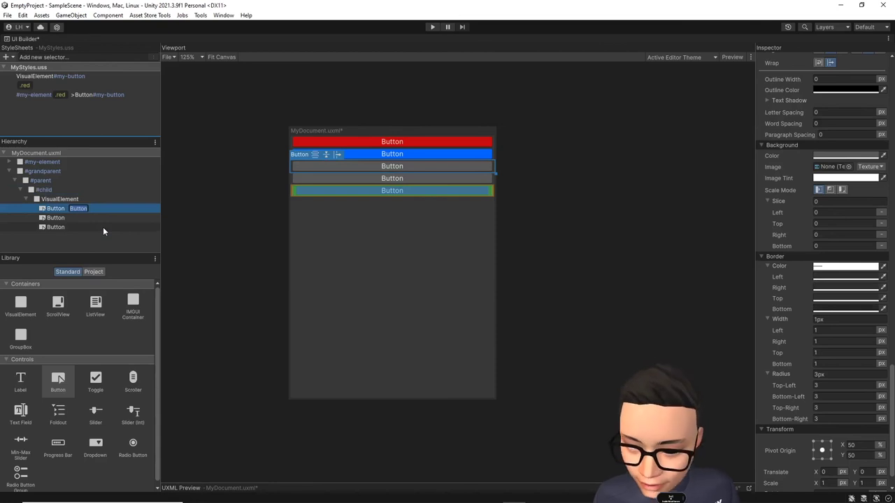
text(orphan)
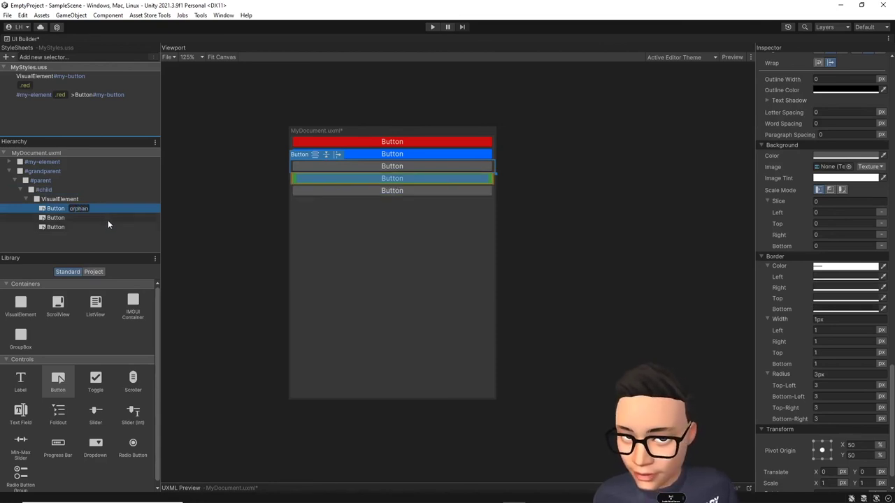
click(109, 219)
shift+click(100, 228)
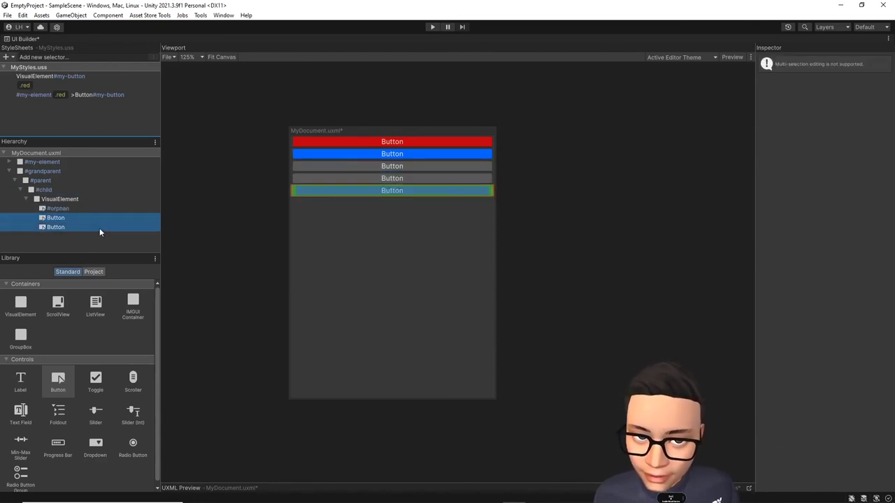
key(Delete)
- Duplicate the #orphan button so the child holds three orphan buttons
click(81, 211)
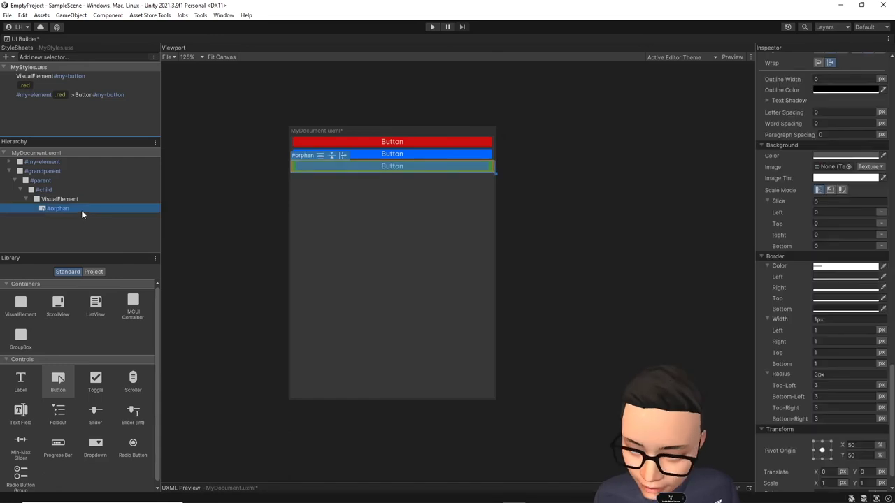
key(ctrl+d)
key(ctrl+d)
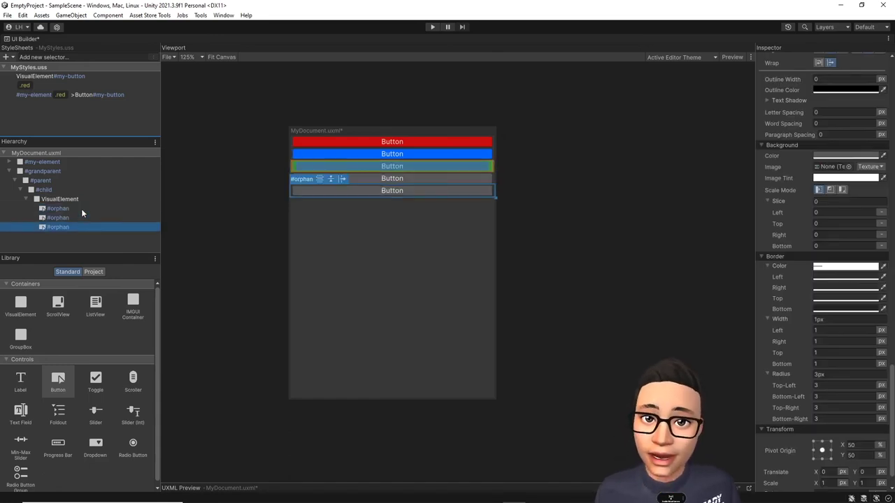
click(220, 186)
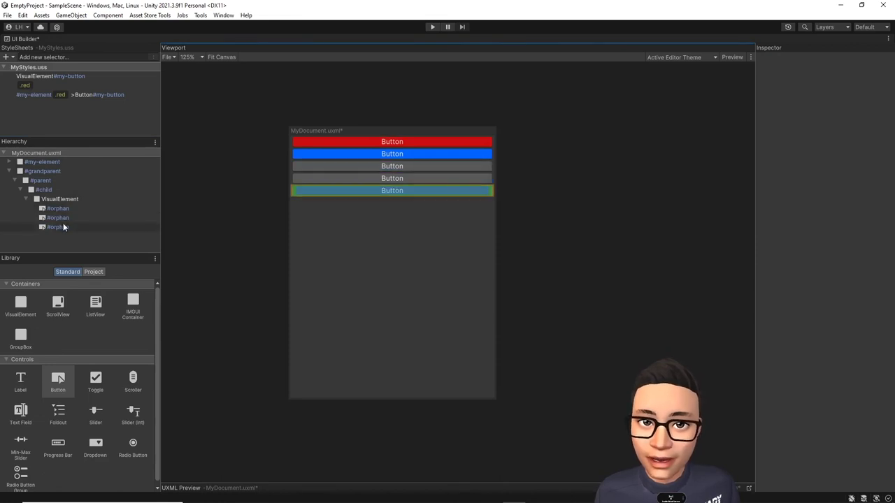
click(70, 56)
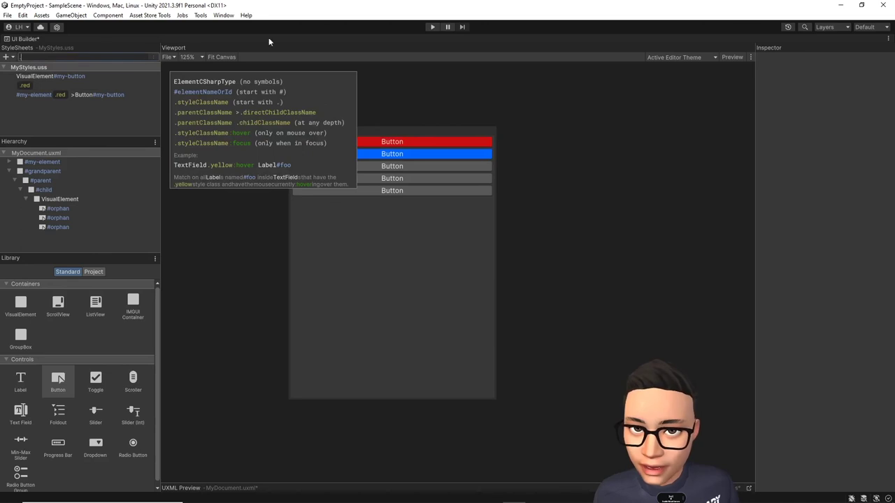
- Create the selector #grandparent > #parent > #child #orphan in MyStyles.uss
text(#)
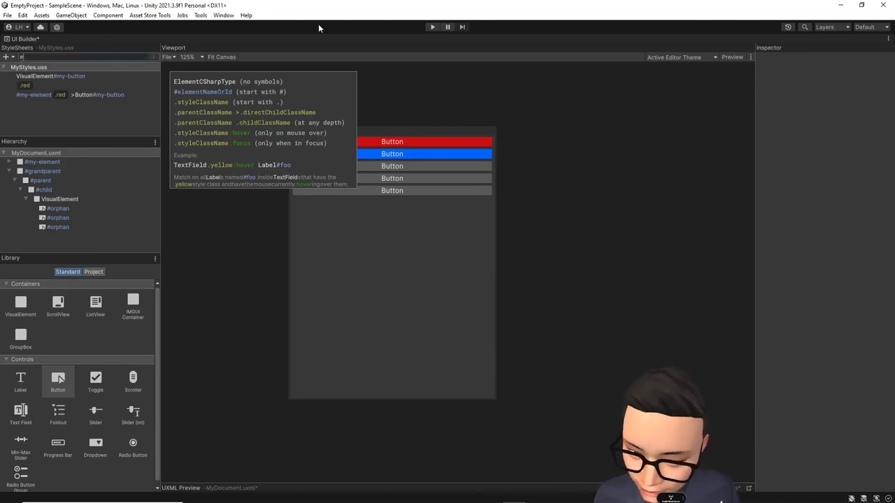
text(grandparent)
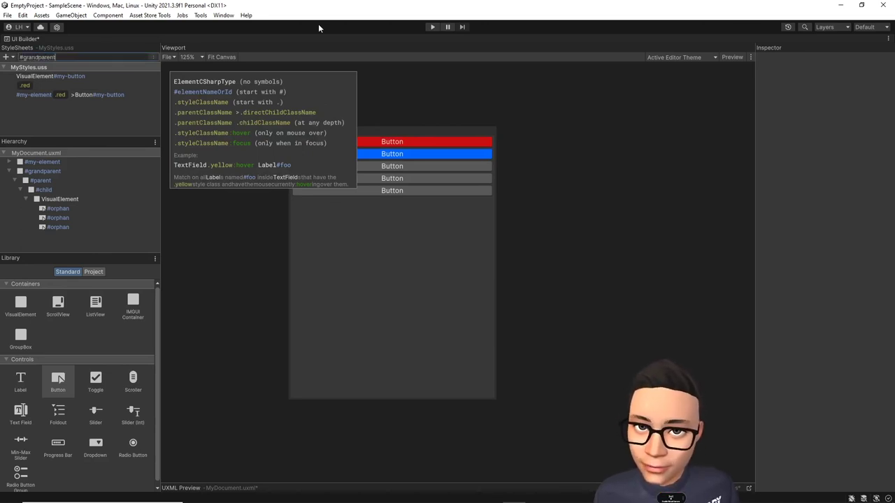
text( > )
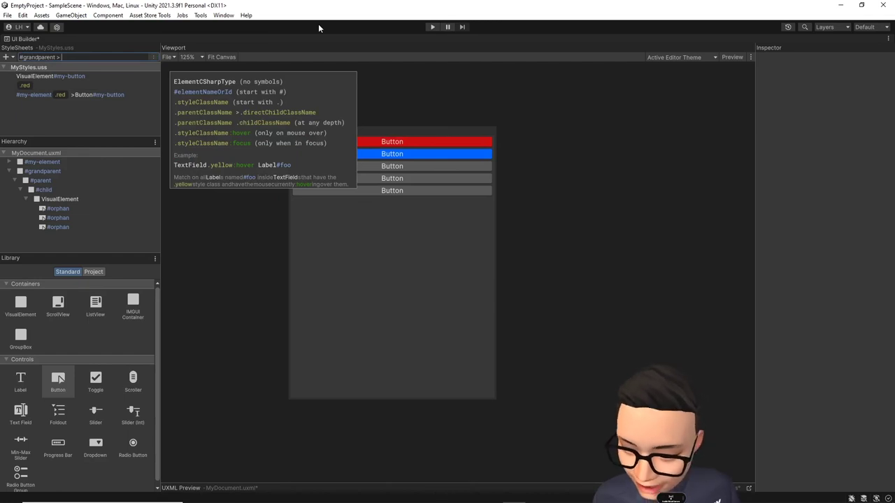
text(#parent)
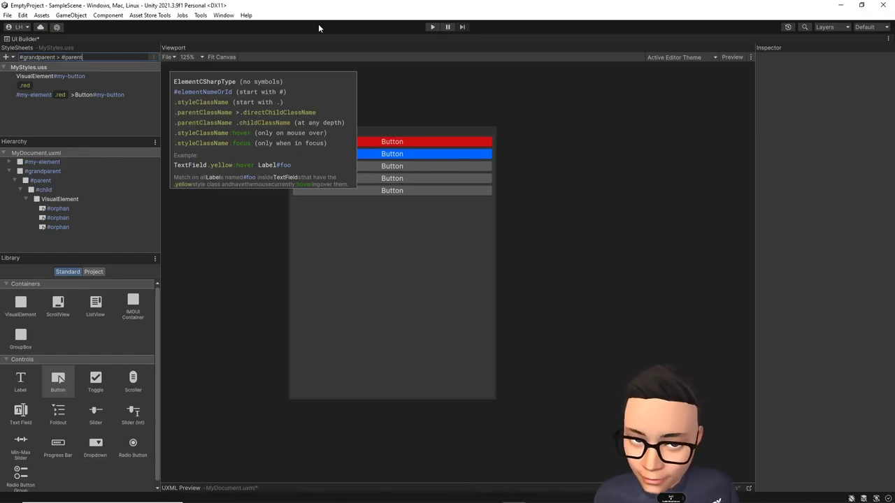
text( >)
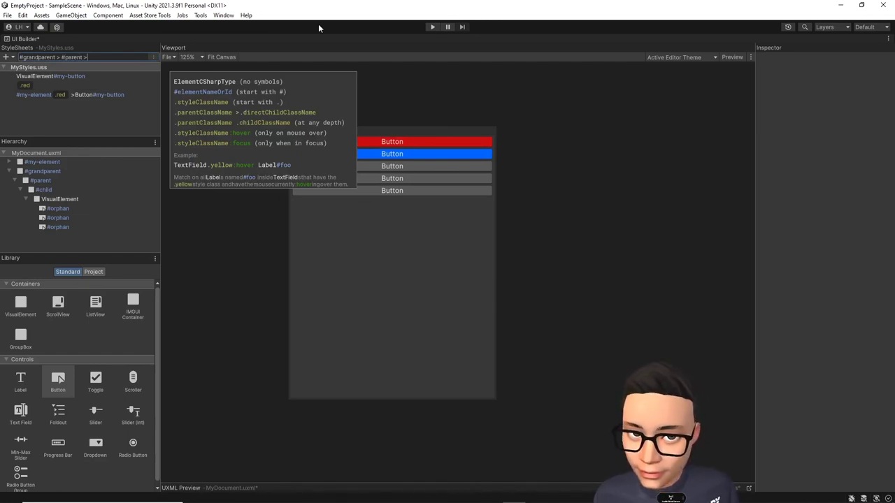
text( #child)
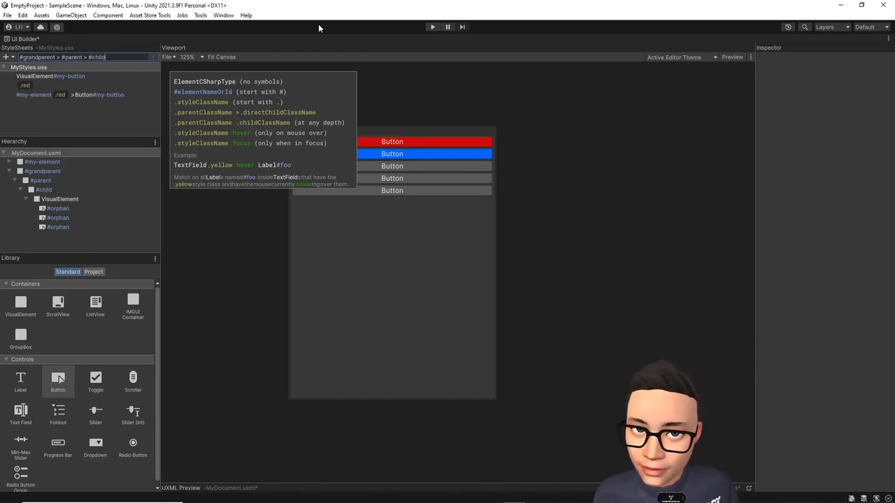
text( #)
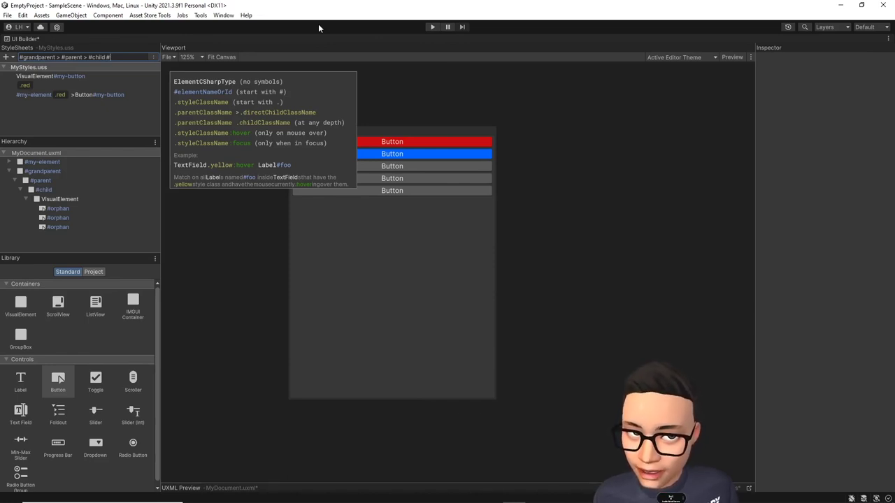
text(orphan)
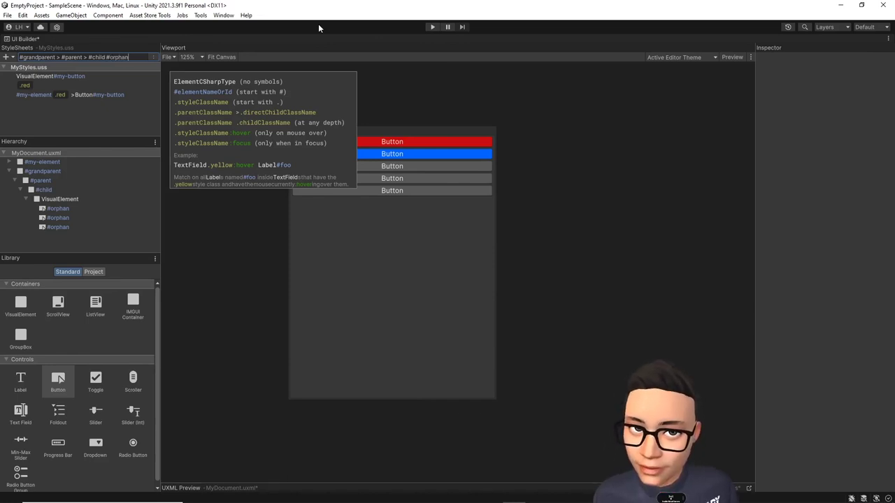
key(Return)
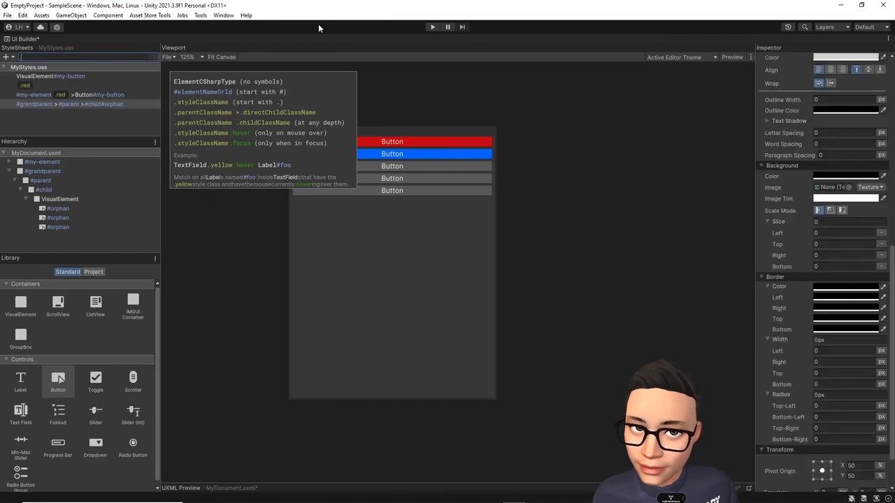
click(720, 212)
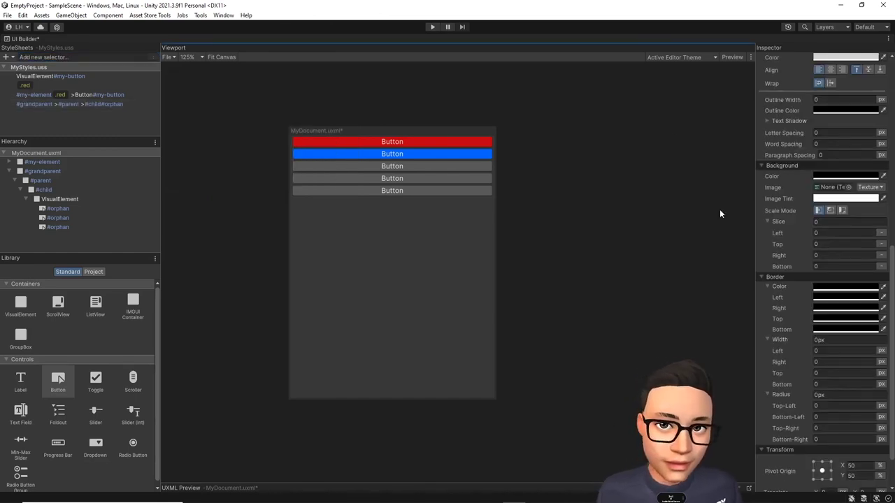
- Give the #orphan selector a teal 32BF99 background and save the document
scroll(837, 220, down, 3)
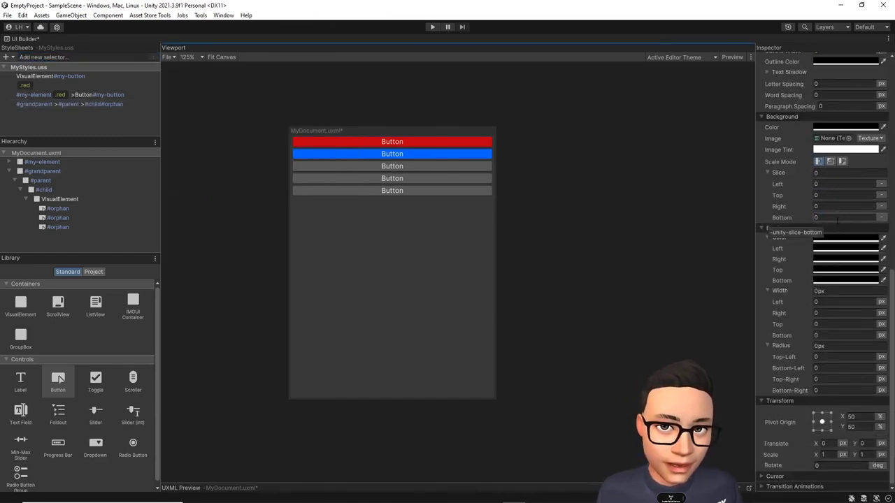
click(846, 127)
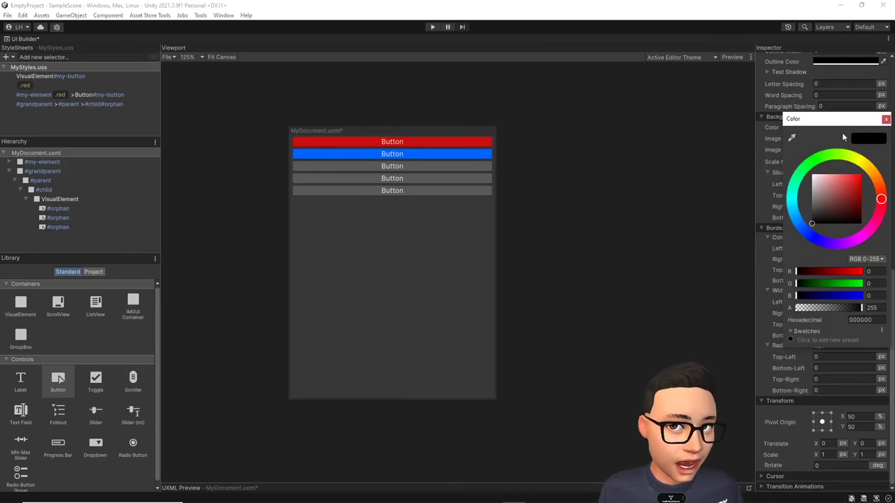
click(794, 188)
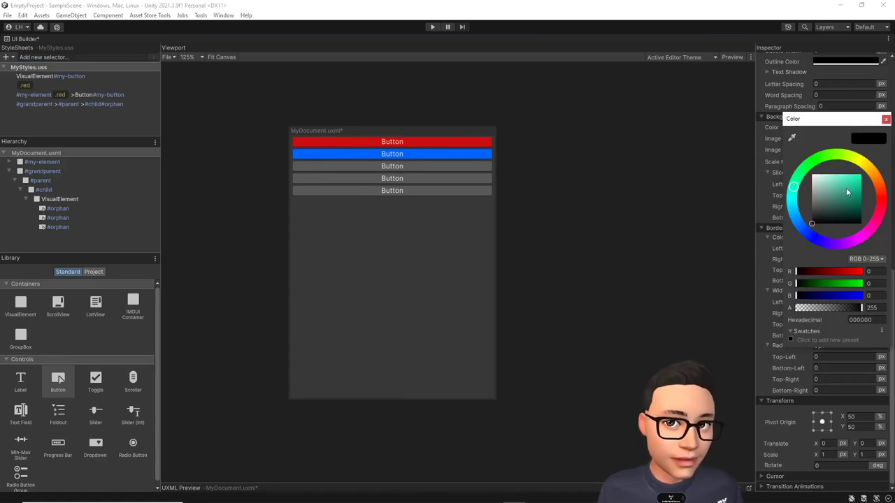
drag(847, 189, 848, 186)
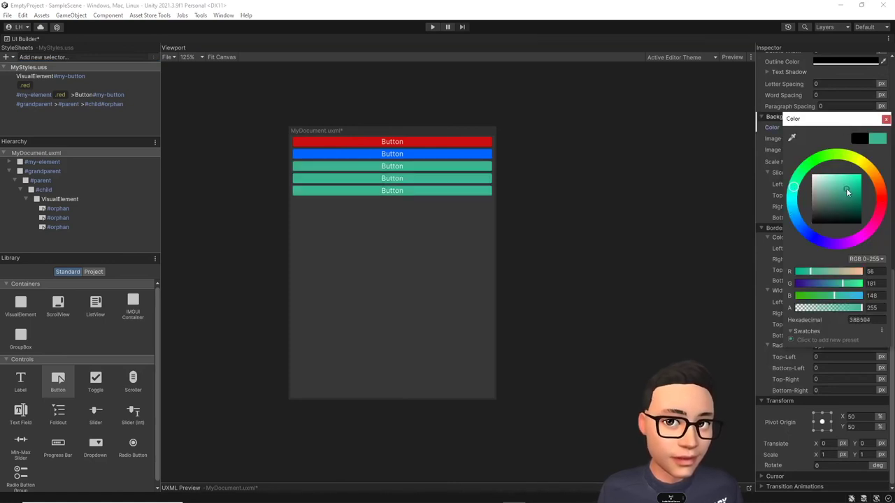
click(885, 120)
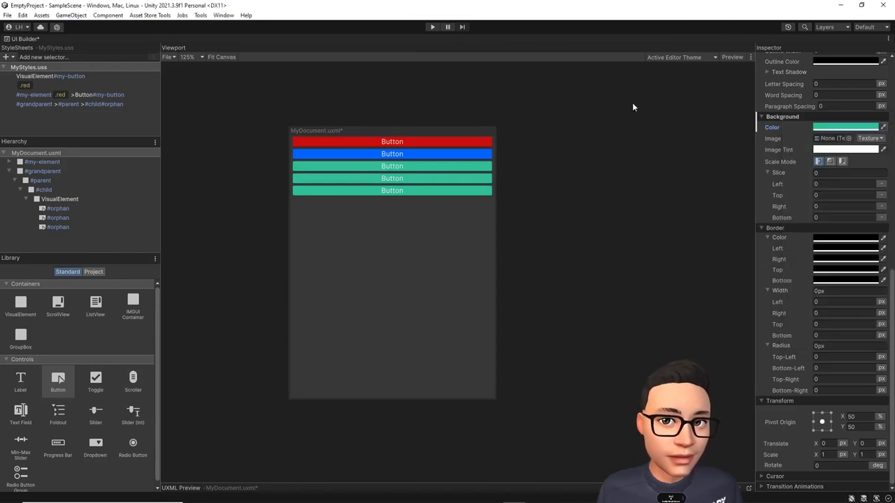
click(167, 57)
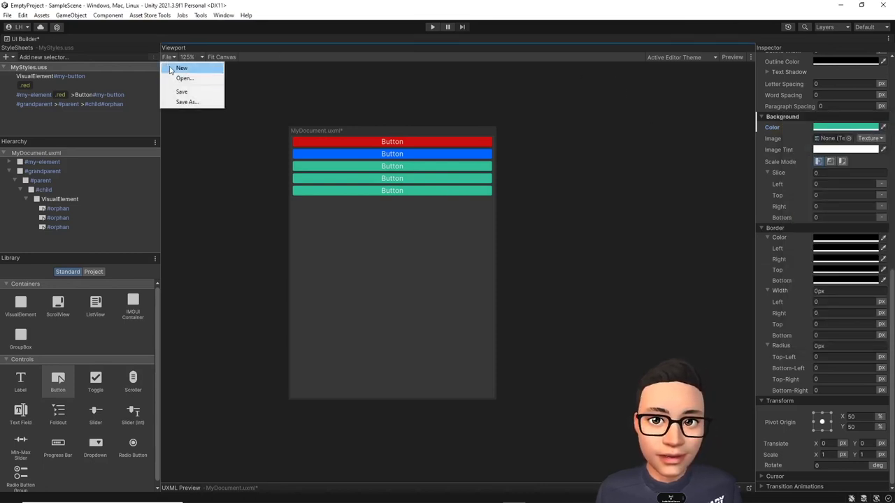
click(172, 90)
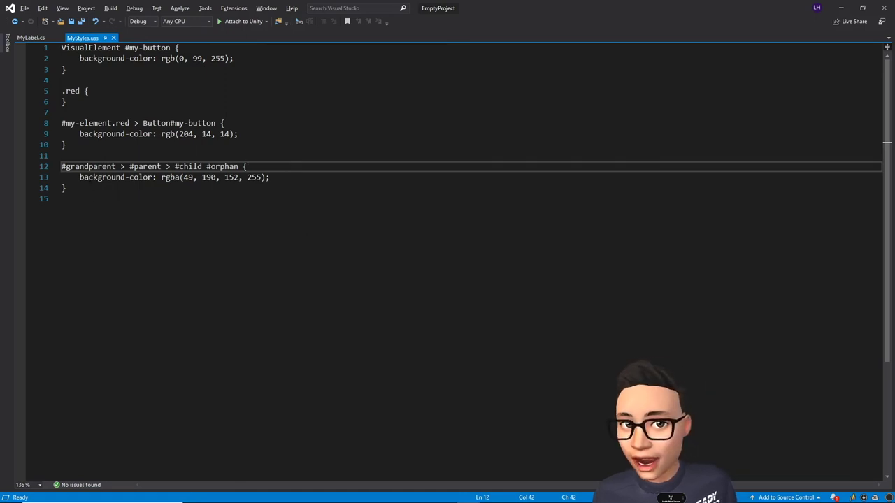
- Walk through the #grandparent and #child parts of the saved rule, then return to UI Builder
click(93, 167)
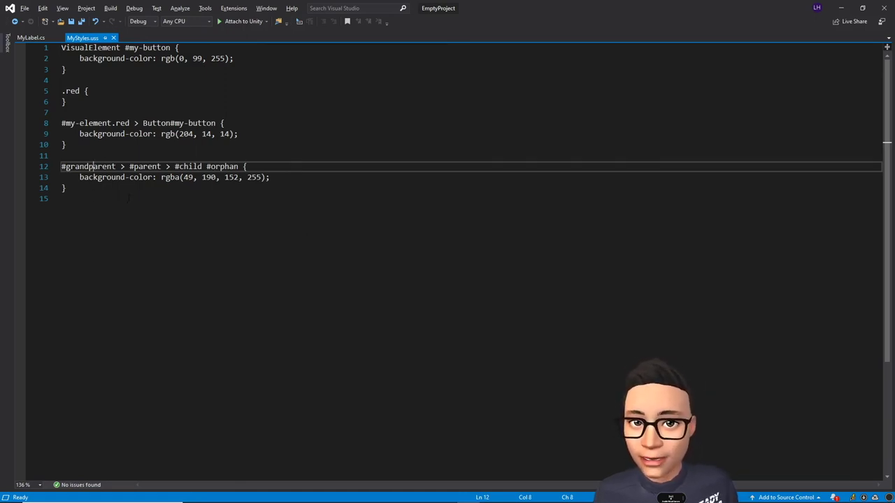
click(188, 166)
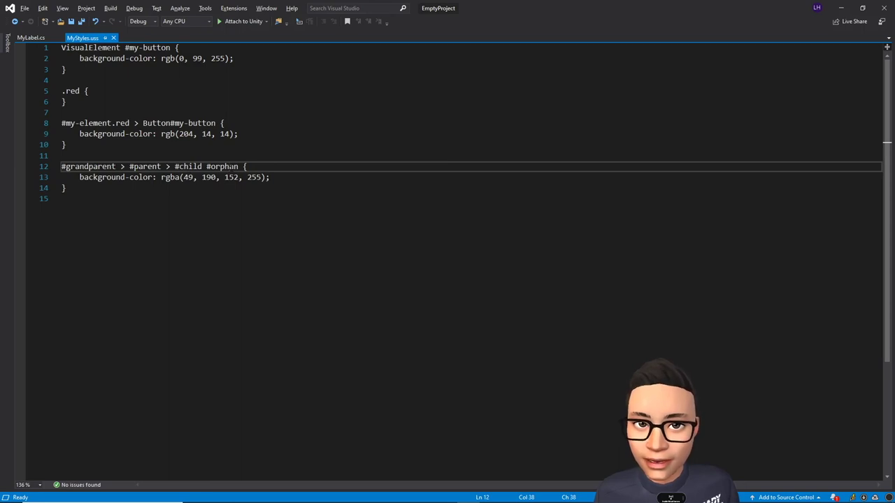
key(ctrl+End)
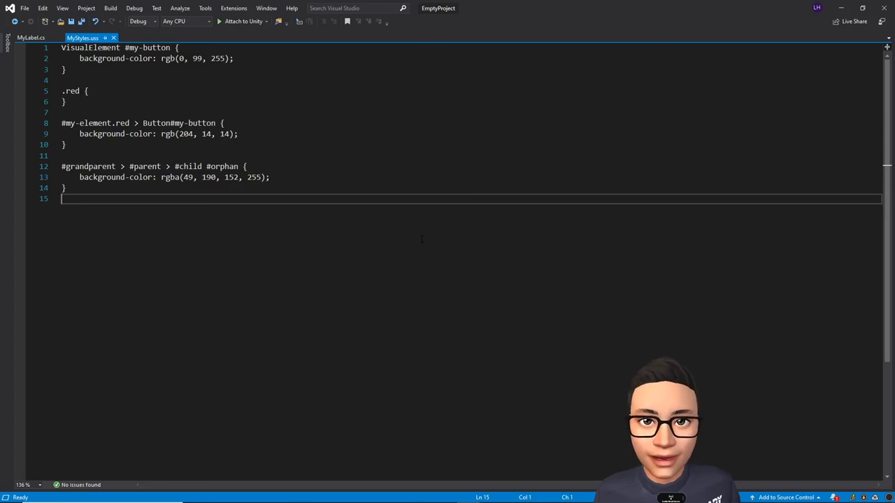
key(alt+Tab)
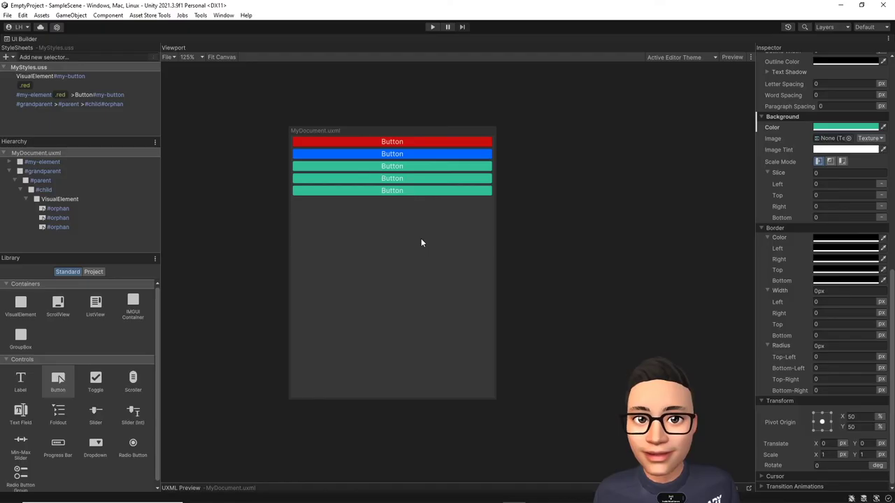